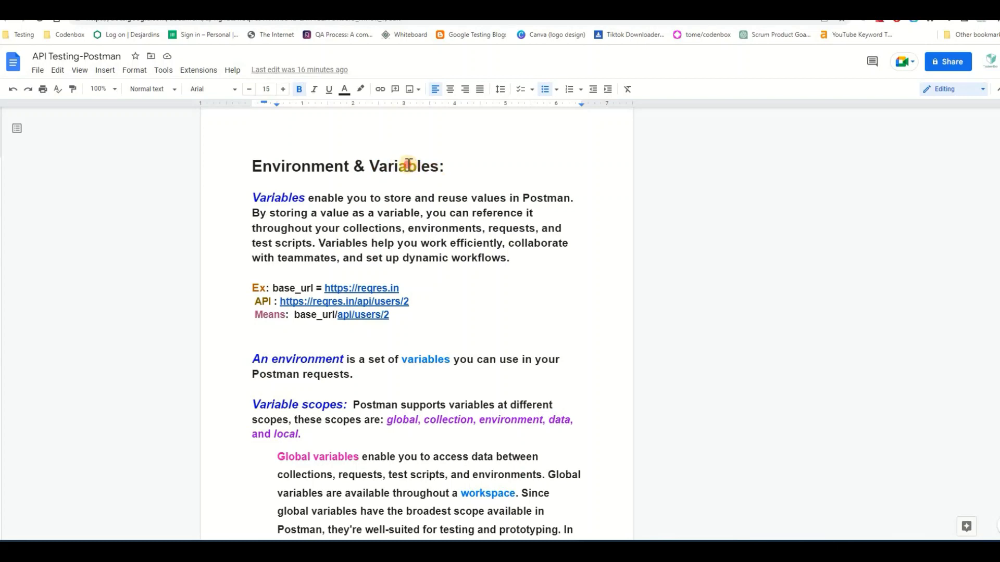
# - Review the Environment & Variables heading and the paragraph explaining how variables store and reuse values in Postman
pyautogui.click(388, 169)
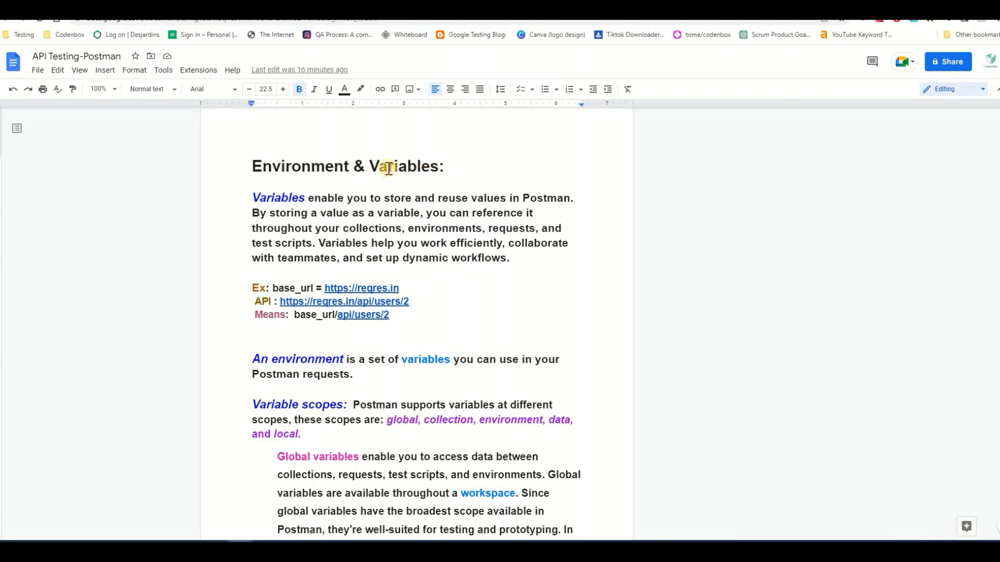
pyautogui.doubleClick(300, 166)
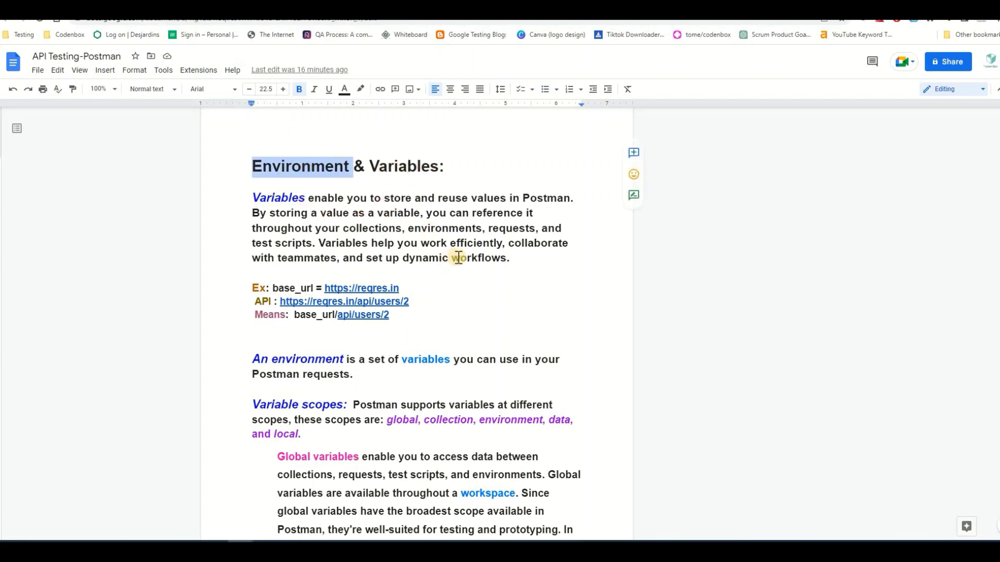
pyautogui.doubleClick(389, 166)
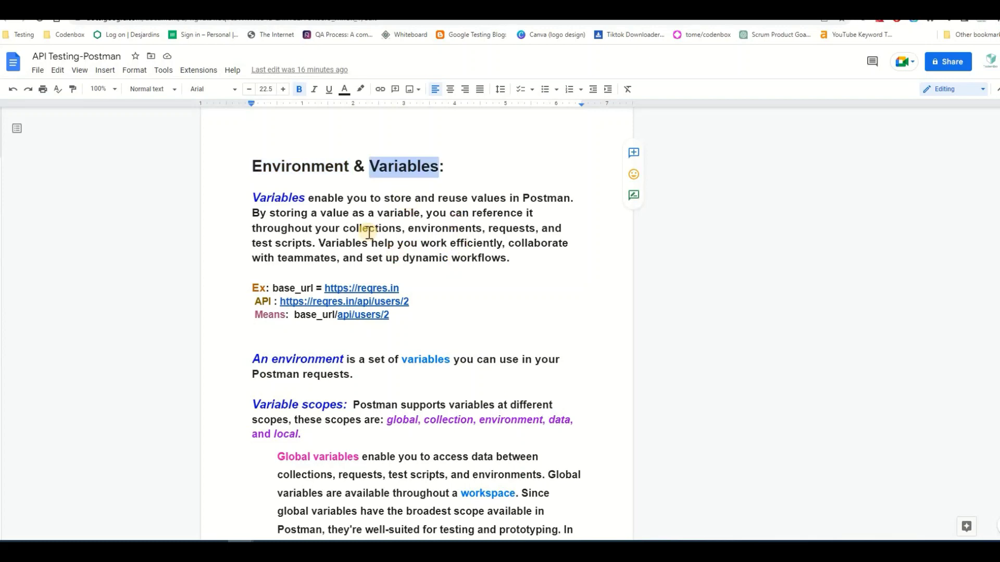
pyautogui.moveTo(404, 199); pyautogui.dragTo(562, 198)
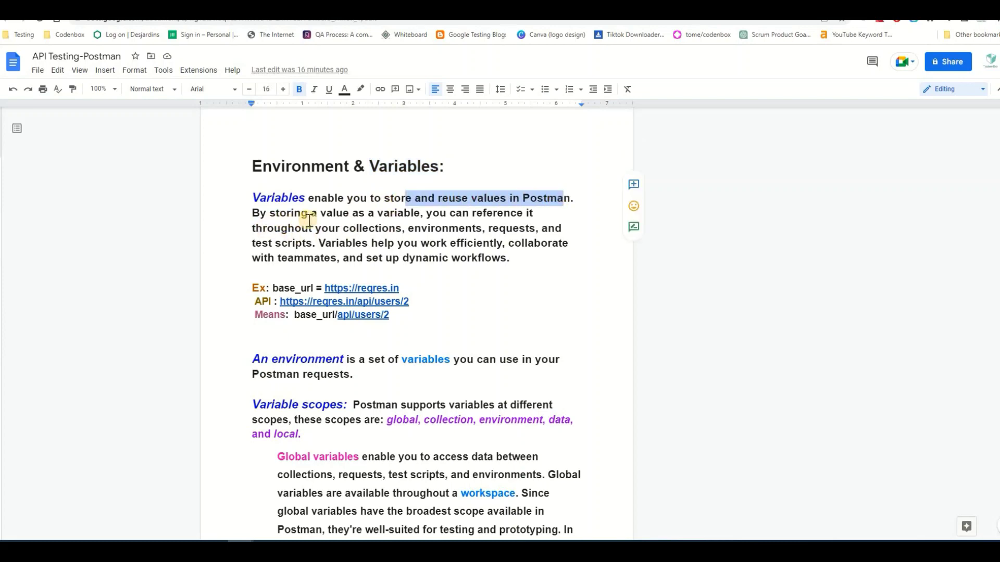
pyautogui.moveTo(368, 214); pyautogui.dragTo(404, 213)
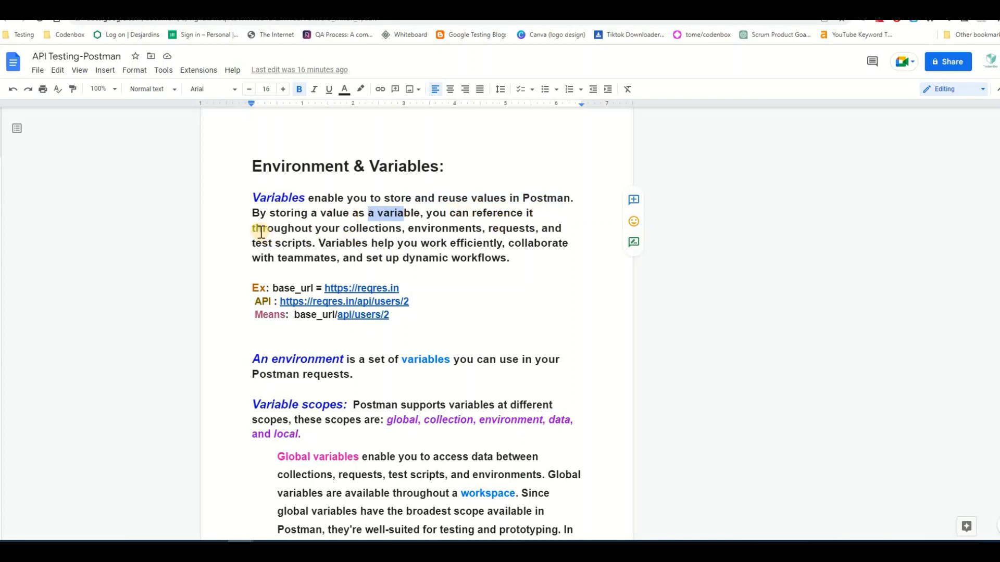
pyautogui.moveTo(263, 228); pyautogui.dragTo(388, 229)
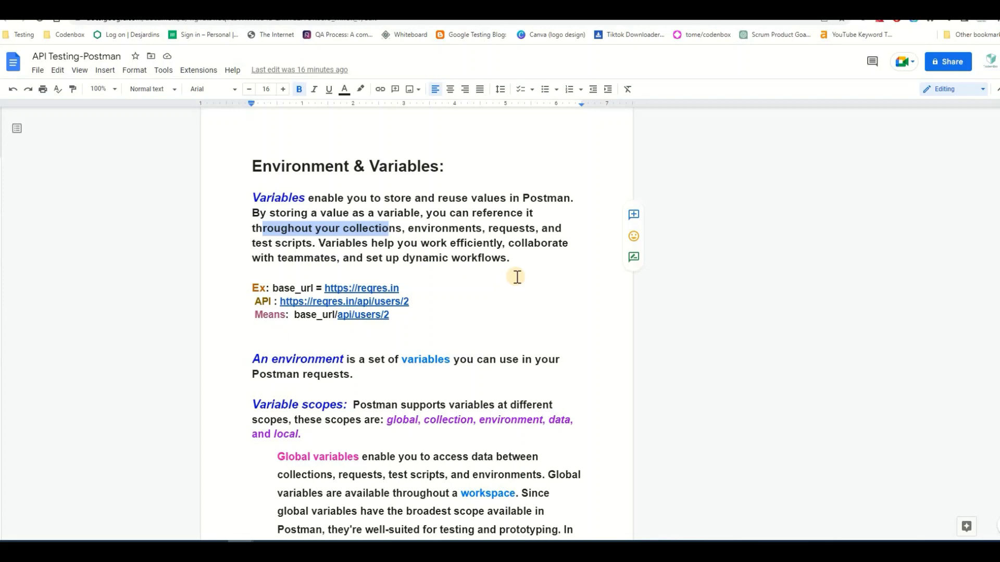
pyautogui.click(310, 198)
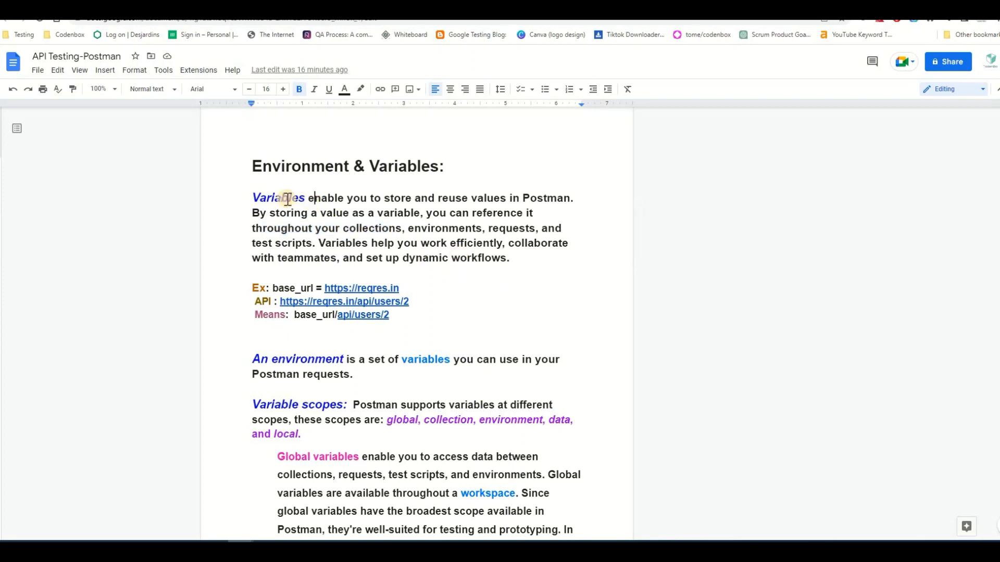
pyautogui.moveTo(252, 197); pyautogui.dragTo(457, 217)
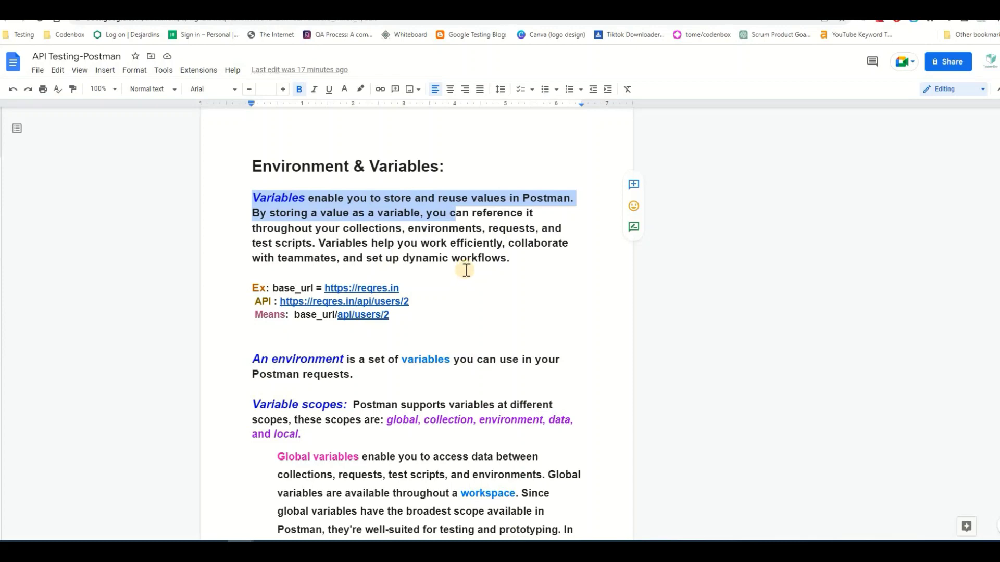
# - Examine the base_url example and compare its address with the beginning of the full API URL below it
pyautogui.click(430, 282)
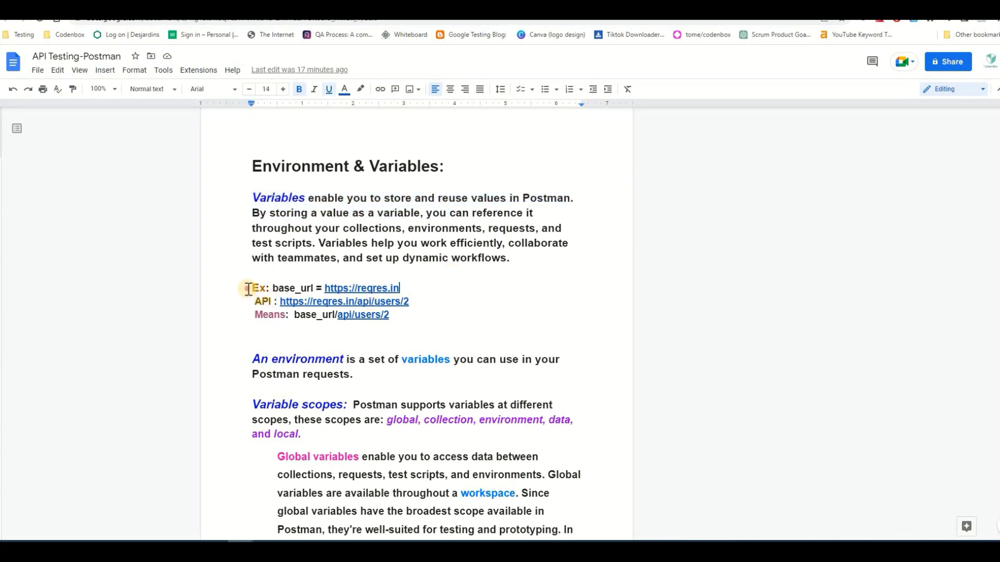
pyautogui.click(308, 275)
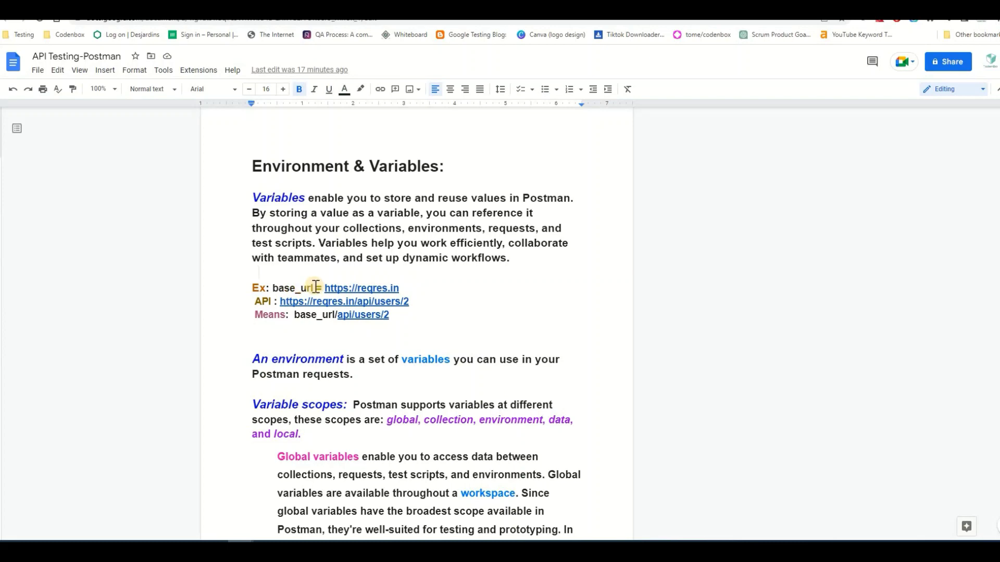
pyautogui.moveTo(312, 288); pyautogui.dragTo(270, 289)
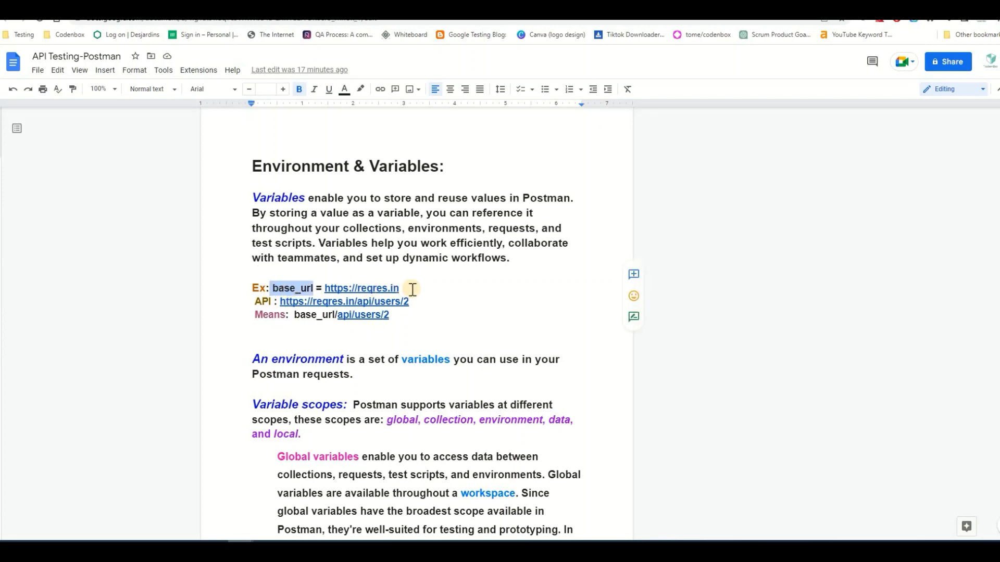
pyautogui.moveTo(411, 288); pyautogui.dragTo(324, 289)
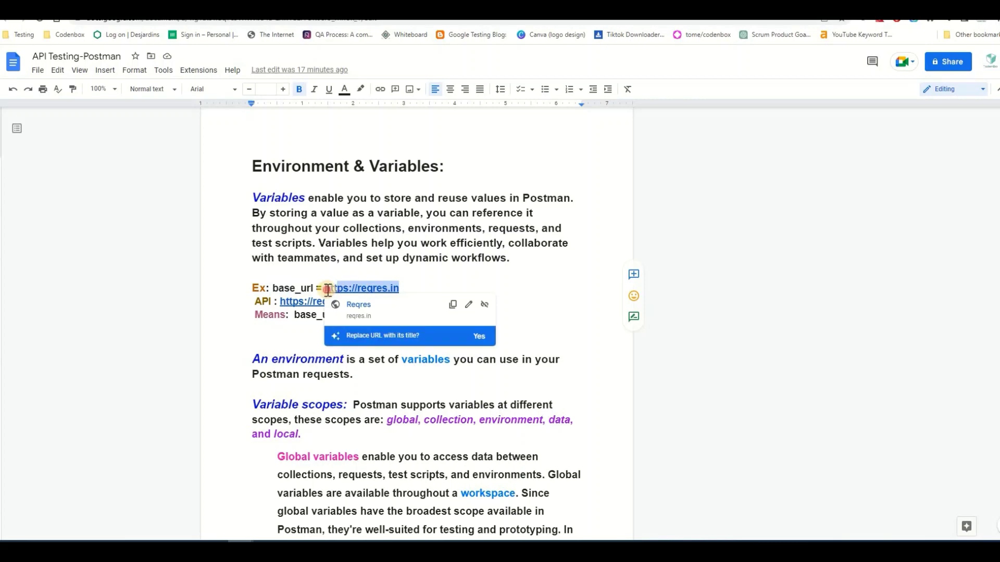
pyautogui.click(284, 288)
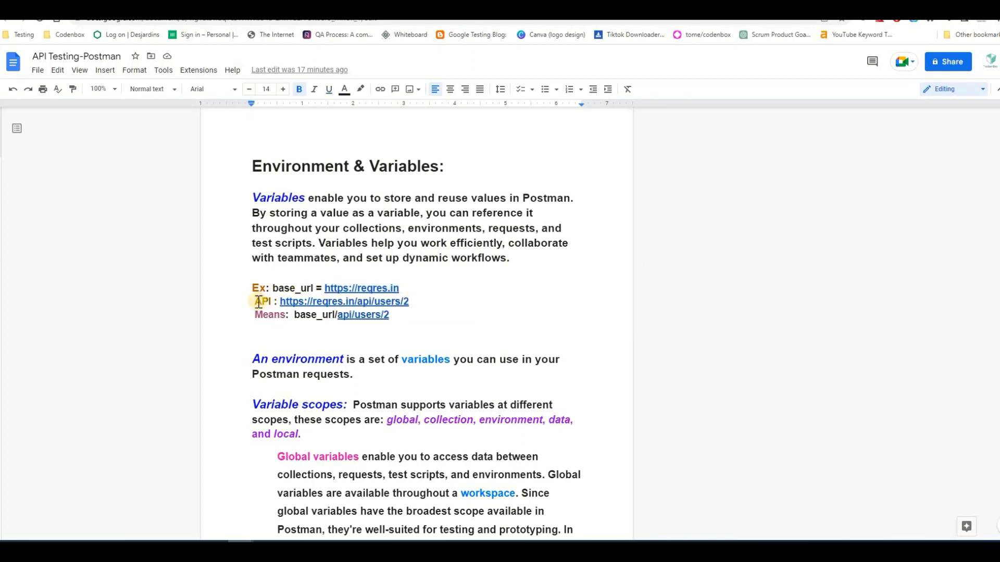
pyautogui.moveTo(255, 302); pyautogui.dragTo(280, 302)
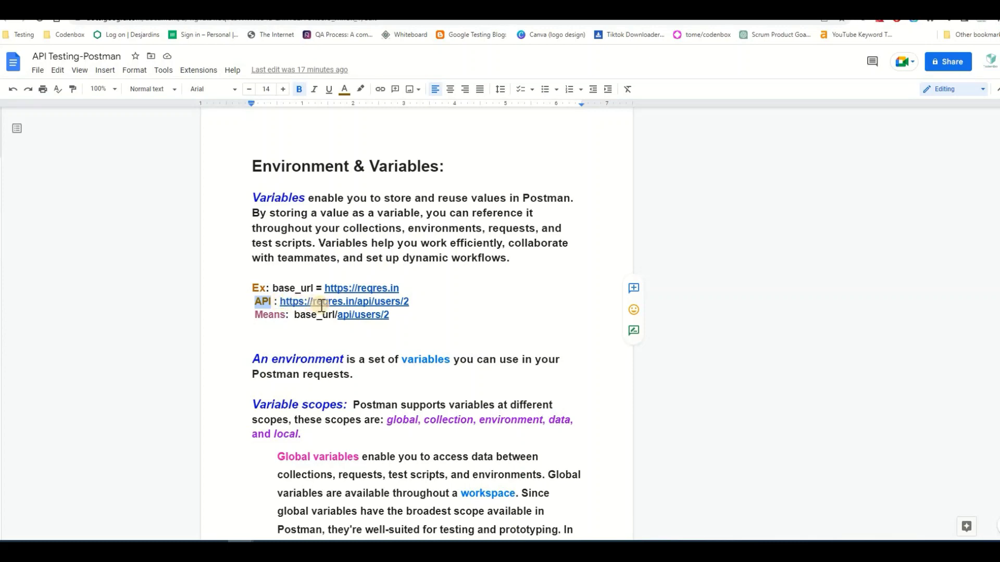
pyautogui.click(356, 302)
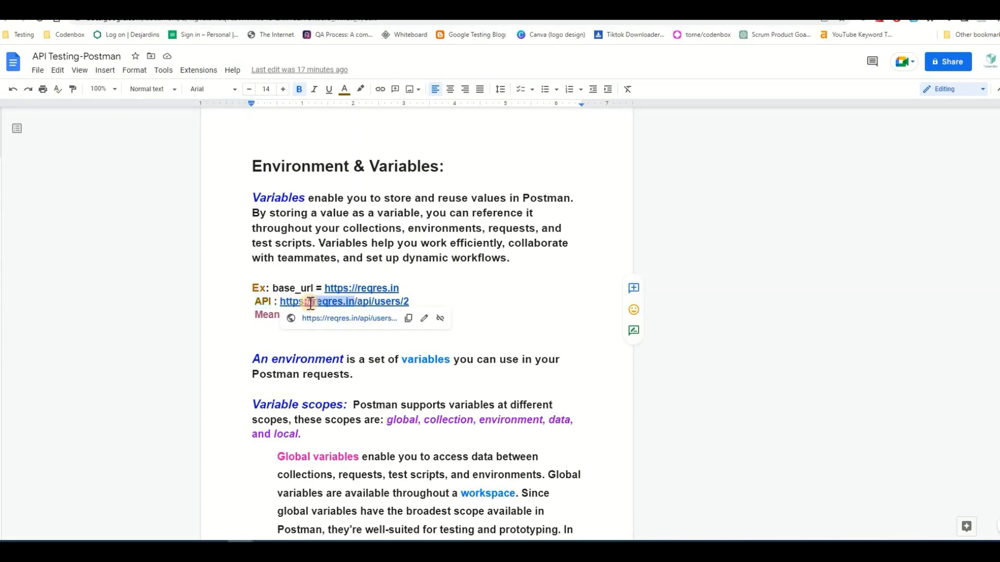
pyautogui.click(415, 302)
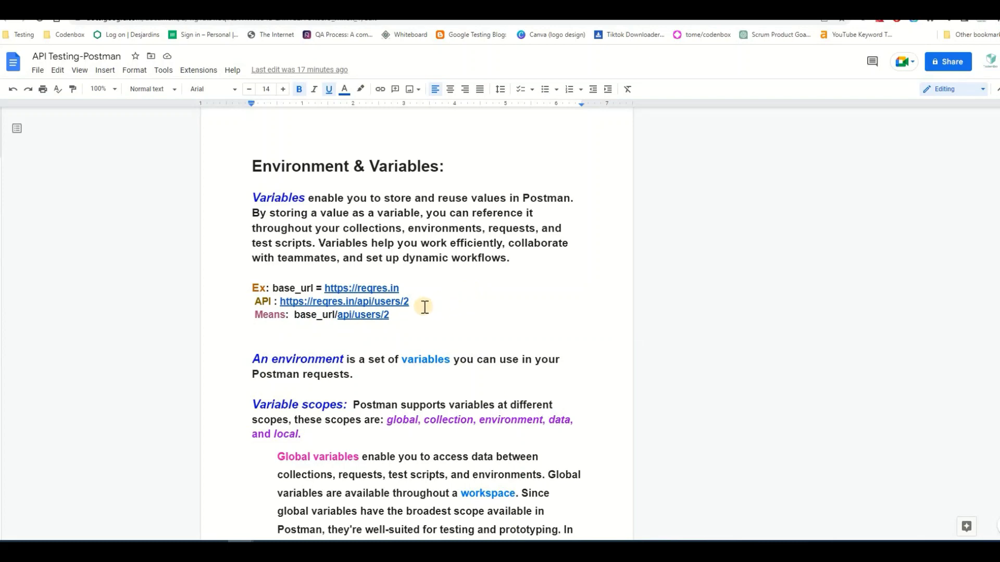
pyautogui.moveTo(411, 302); pyautogui.dragTo(280, 302)
pyautogui.click(443, 297)
pyautogui.moveTo(355, 302); pyautogui.dragTo(280, 304)
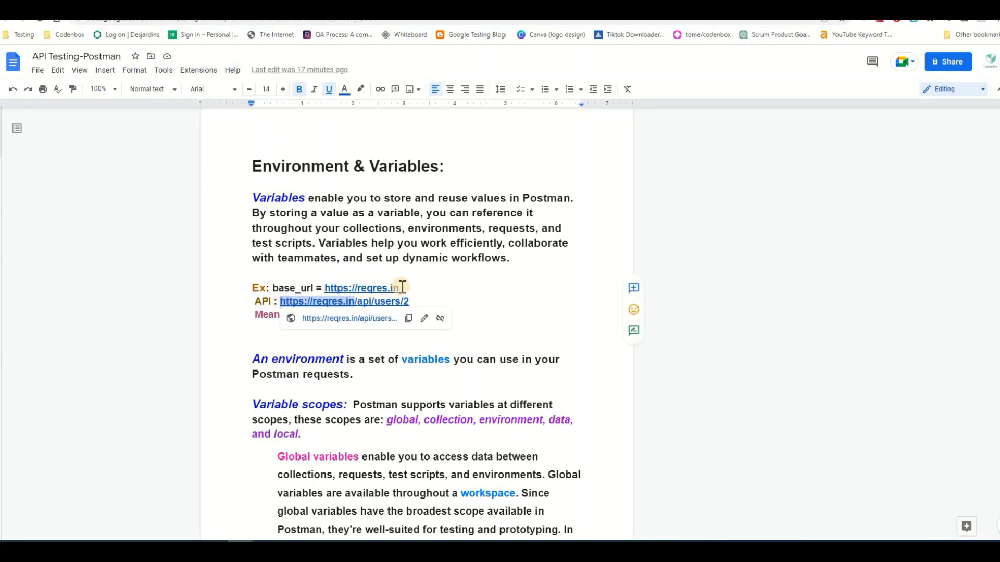
pyautogui.moveTo(403, 288); pyautogui.dragTo(328, 289)
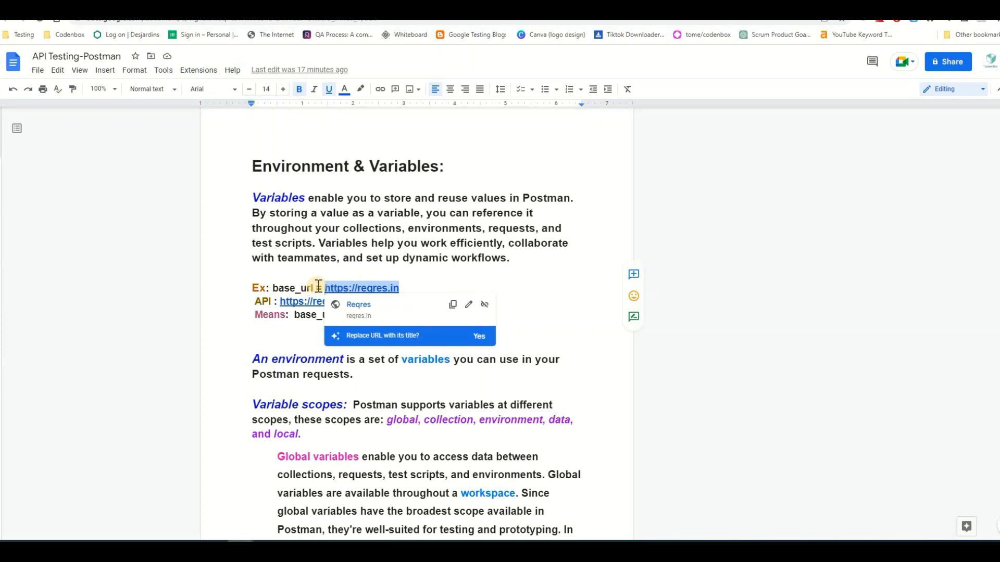
pyautogui.click(314, 288)
pyautogui.moveTo(293, 288); pyautogui.dragTo(276, 290)
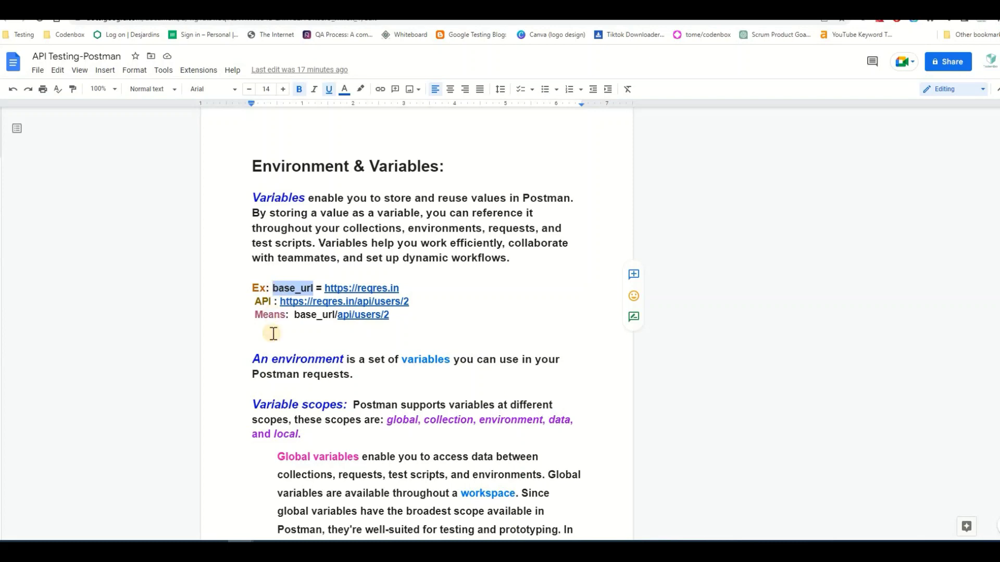
# - Compare the full API URL with its shortened base_url/api/users/2 form in the Means line
pyautogui.click(268, 314)
pyautogui.moveTo(414, 305); pyautogui.dragTo(281, 302)
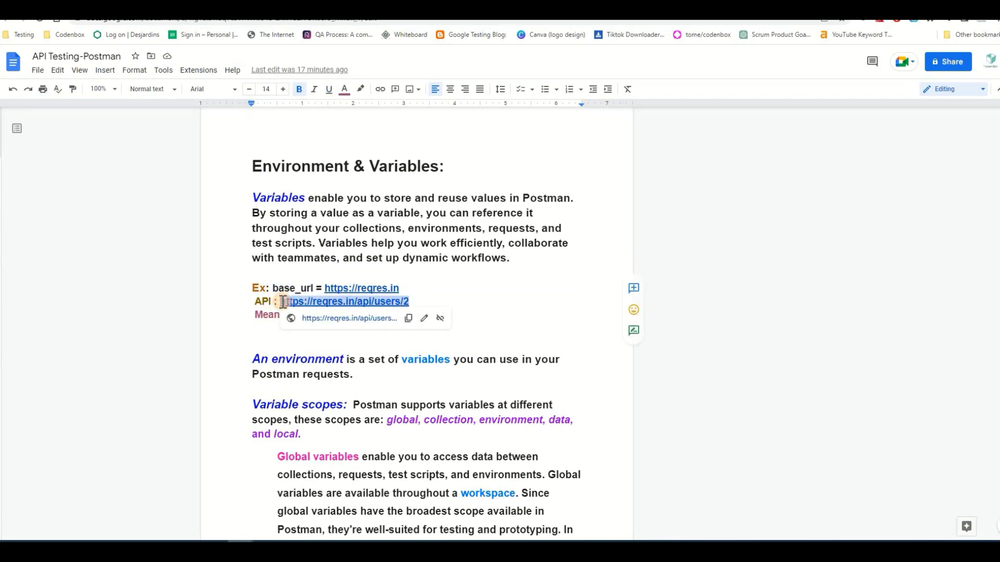
pyautogui.click(458, 293)
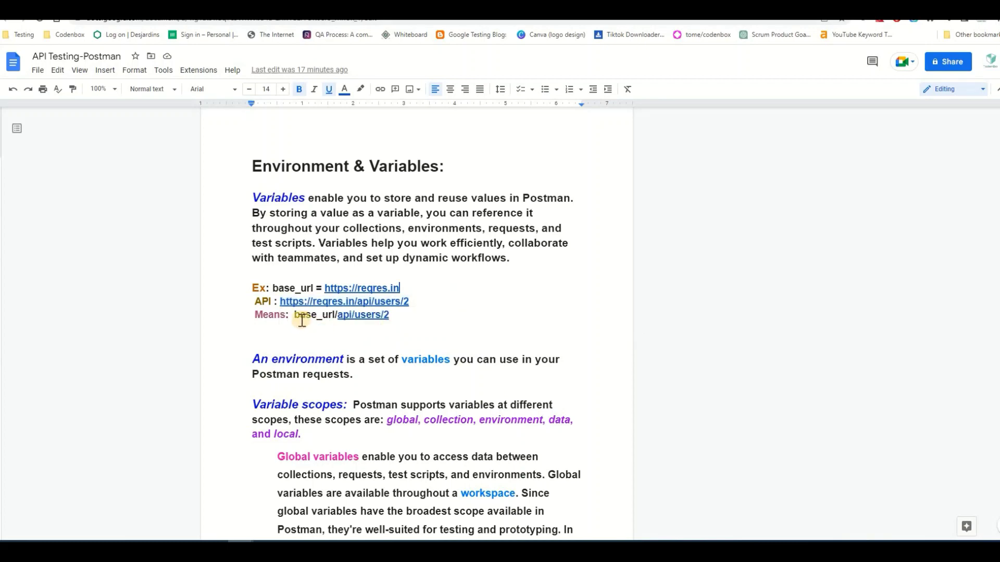
pyautogui.moveTo(336, 314); pyautogui.dragTo(297, 314)
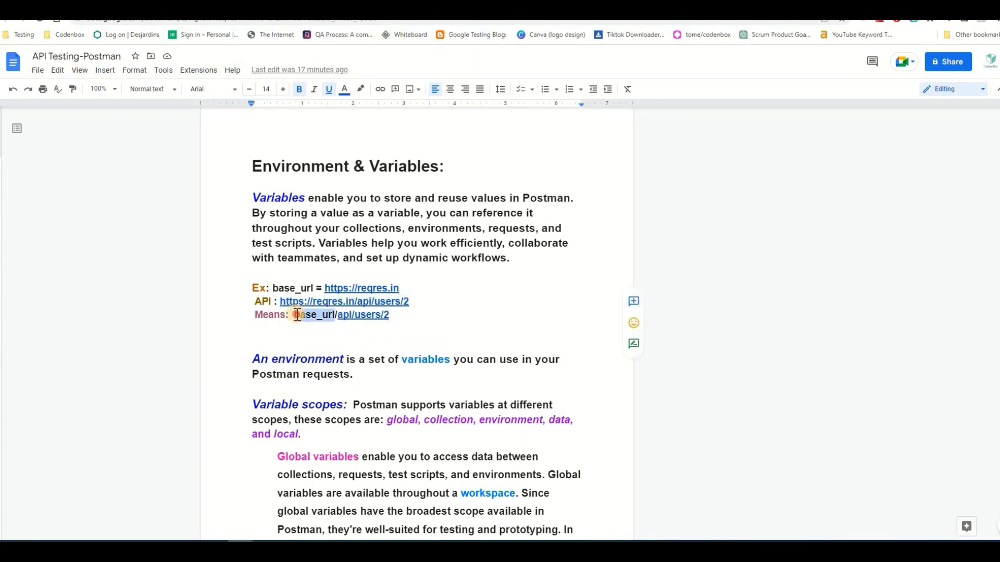
pyautogui.click(416, 302)
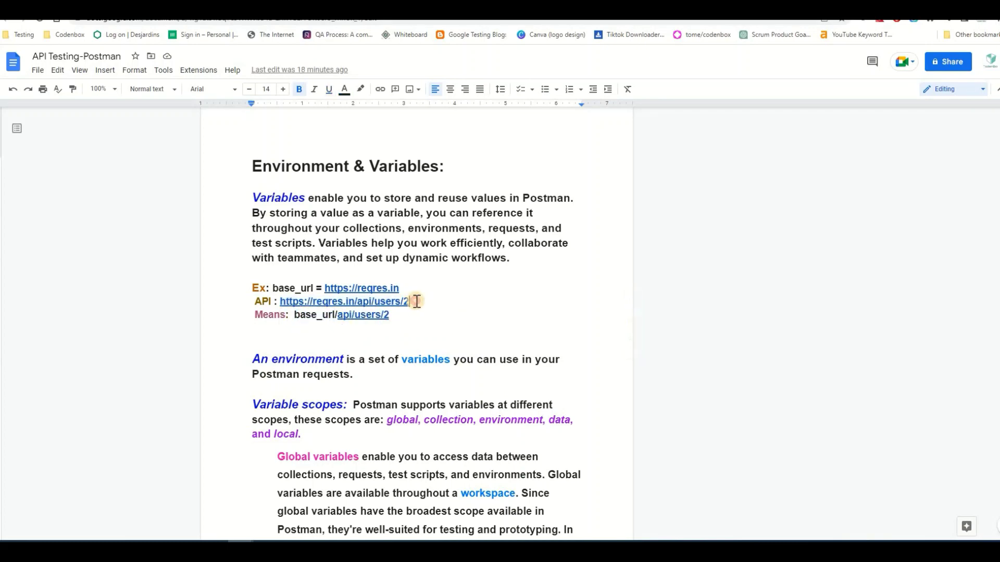
pyautogui.moveTo(414, 302); pyautogui.dragTo(347, 301)
pyautogui.click(487, 292)
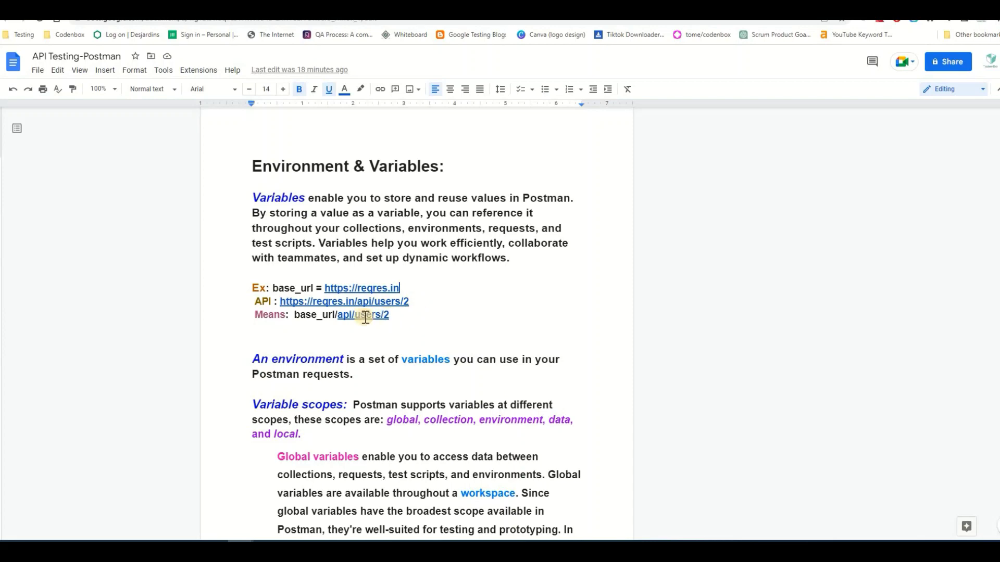
pyautogui.moveTo(390, 315); pyautogui.dragTo(292, 318)
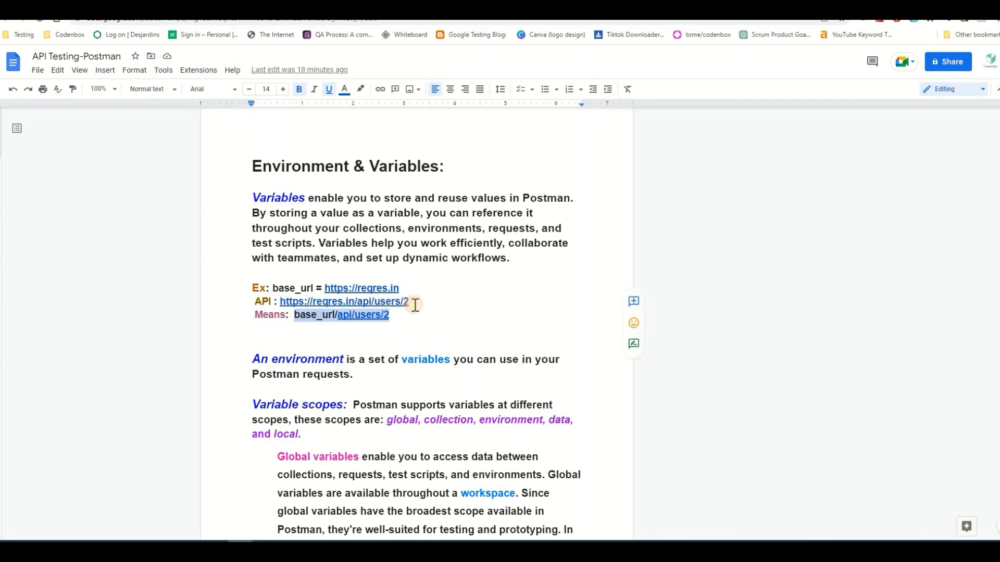
pyautogui.moveTo(415, 305); pyautogui.dragTo(280, 305)
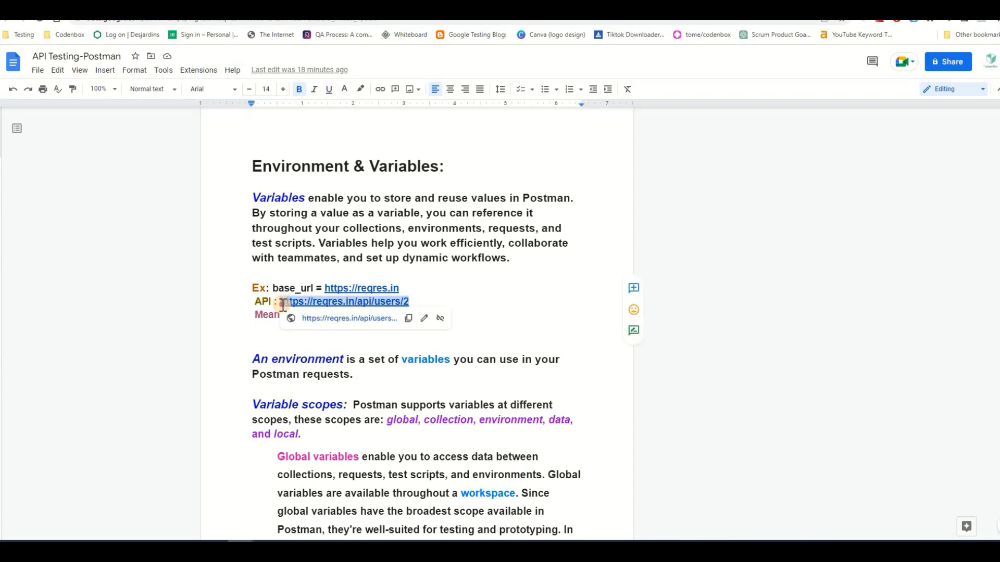
pyautogui.click(476, 289)
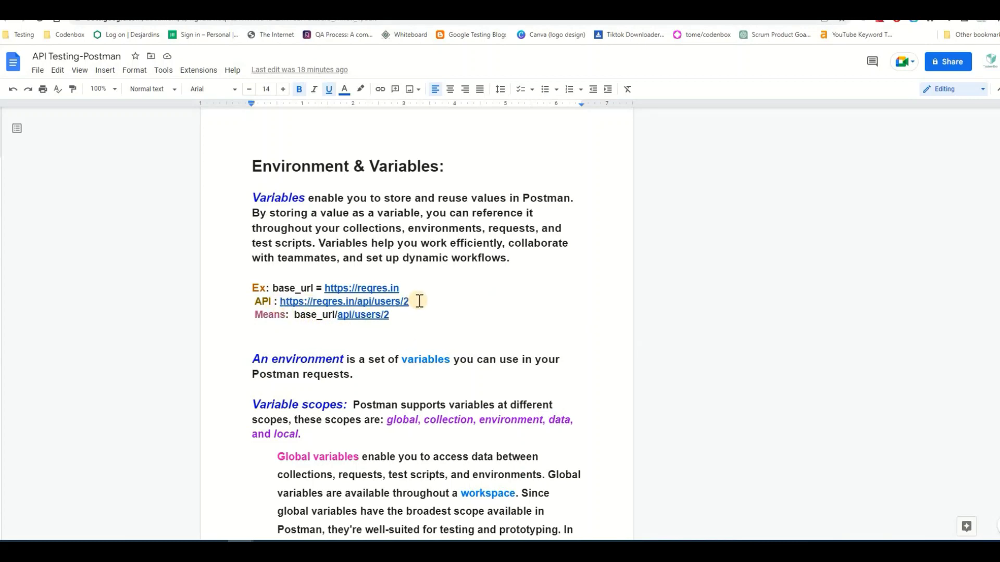
pyautogui.moveTo(419, 301); pyautogui.dragTo(282, 302)
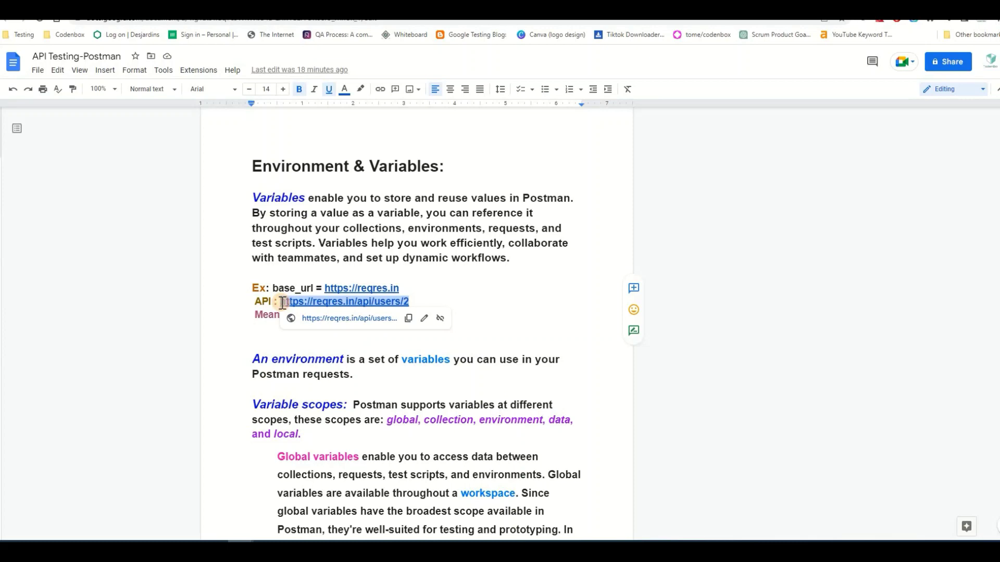
pyautogui.click(460, 300)
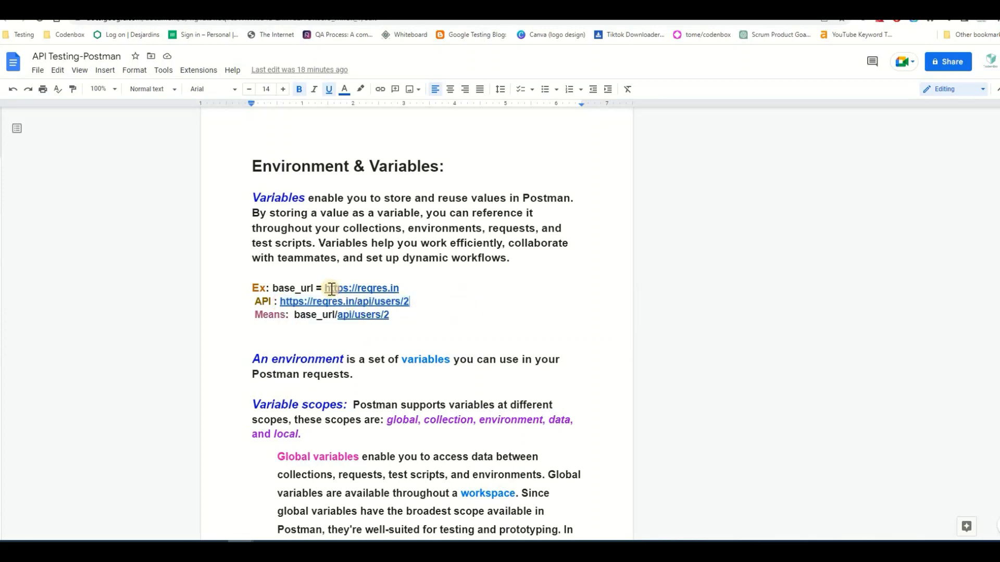
pyautogui.moveTo(313, 288); pyautogui.dragTo(279, 288)
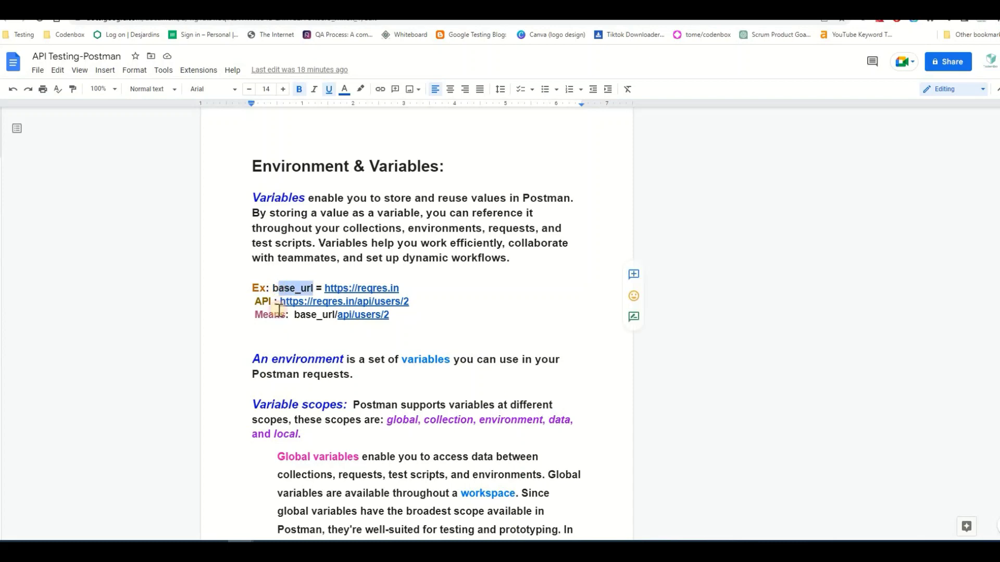
pyautogui.click(403, 316)
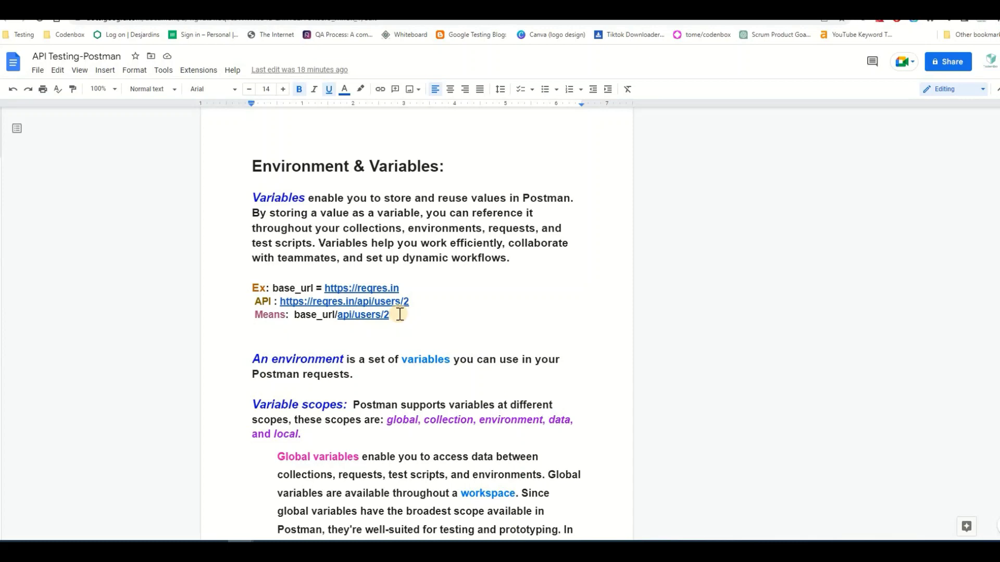
pyautogui.moveTo(408, 314); pyautogui.dragTo(296, 315)
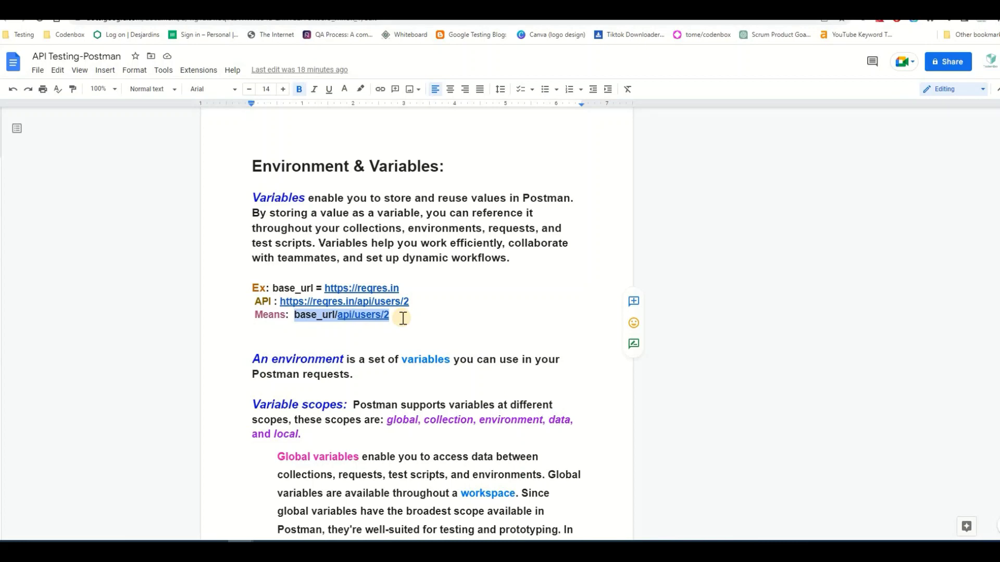
pyautogui.click(336, 314)
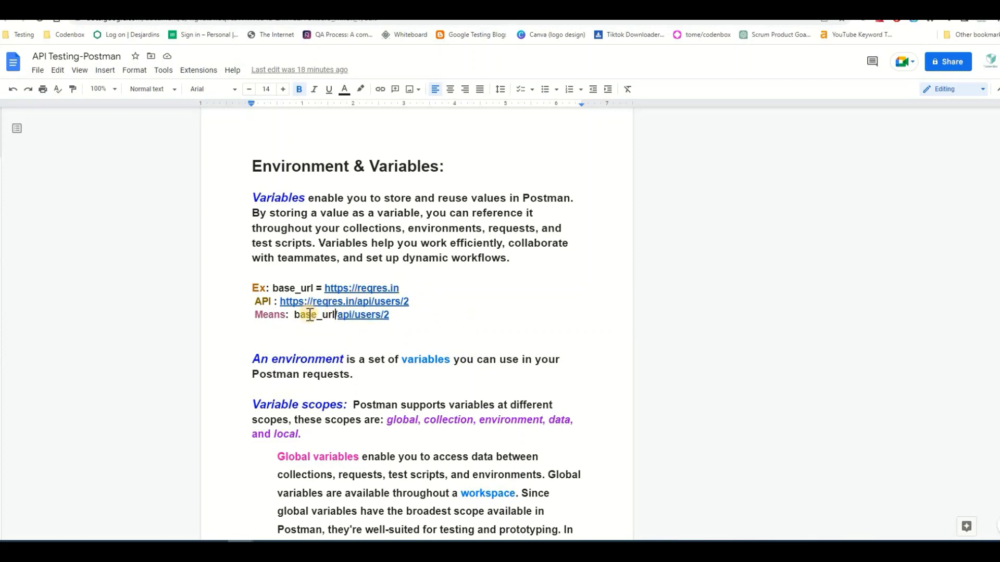
# - Change the domain ending of the base_url example address to .com
pyautogui.click(416, 295)
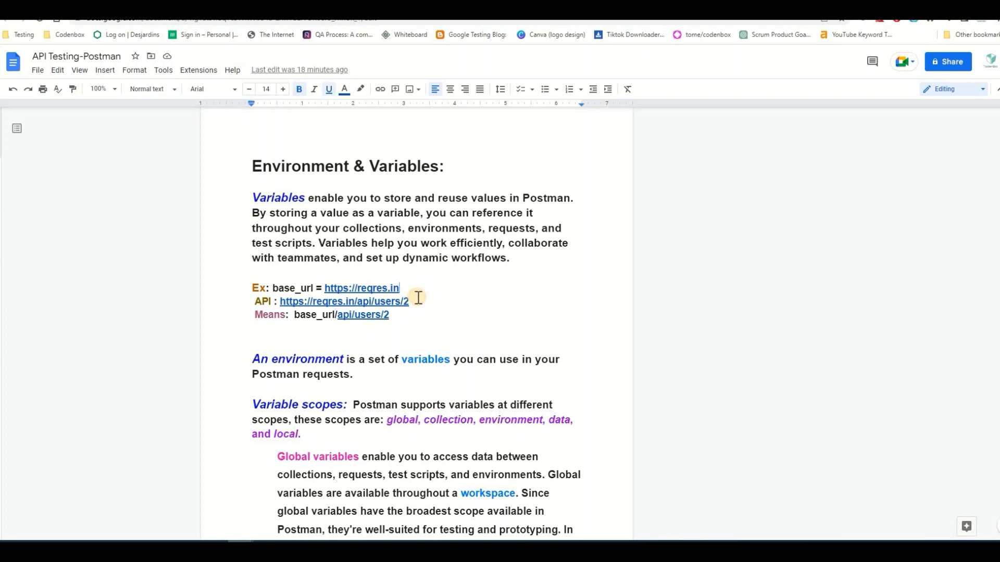
pyautogui.press('BackSpace')
pyautogui.press('BackSpace')
pyautogui.write('com')
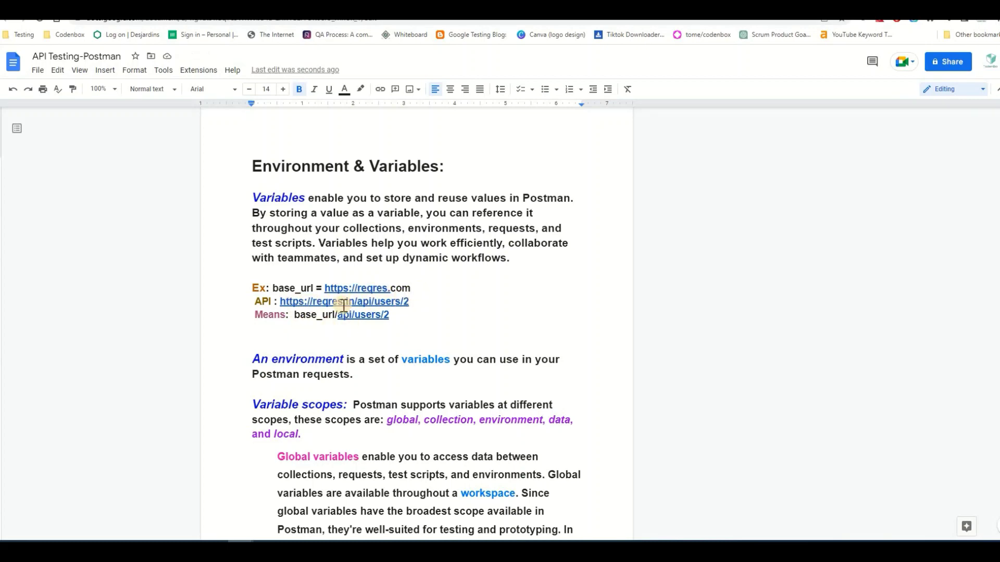
pyautogui.moveTo(413, 302); pyautogui.dragTo(283, 301)
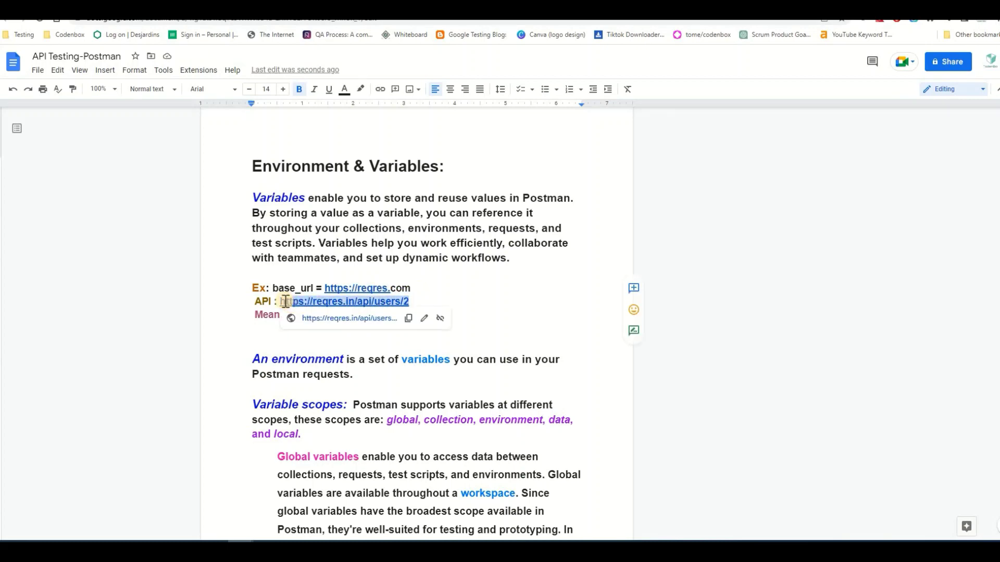
pyautogui.click(304, 302)
pyautogui.click(355, 302)
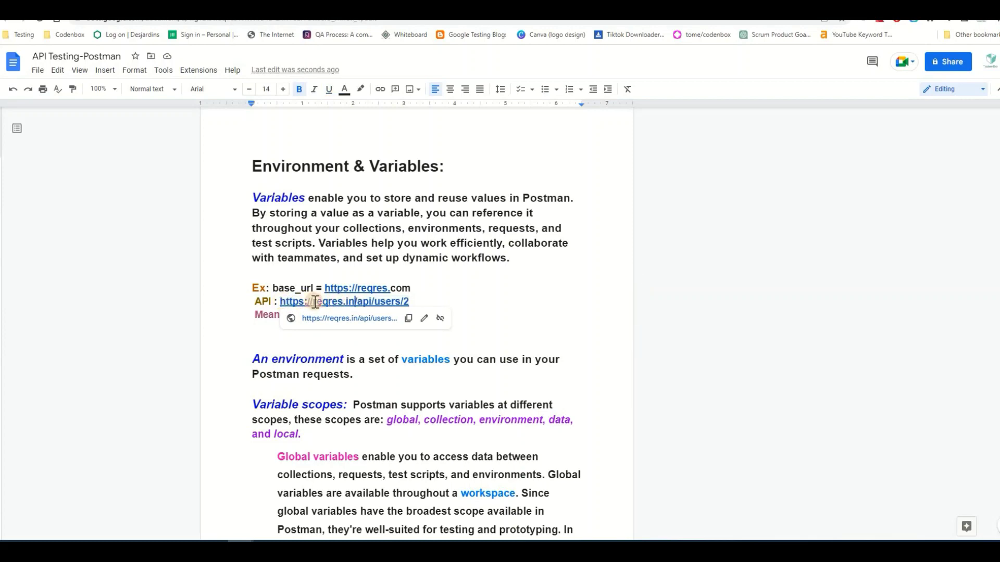
pyautogui.keyDown('shift'); pyautogui.click(280, 301); pyautogui.keyUp('shift')
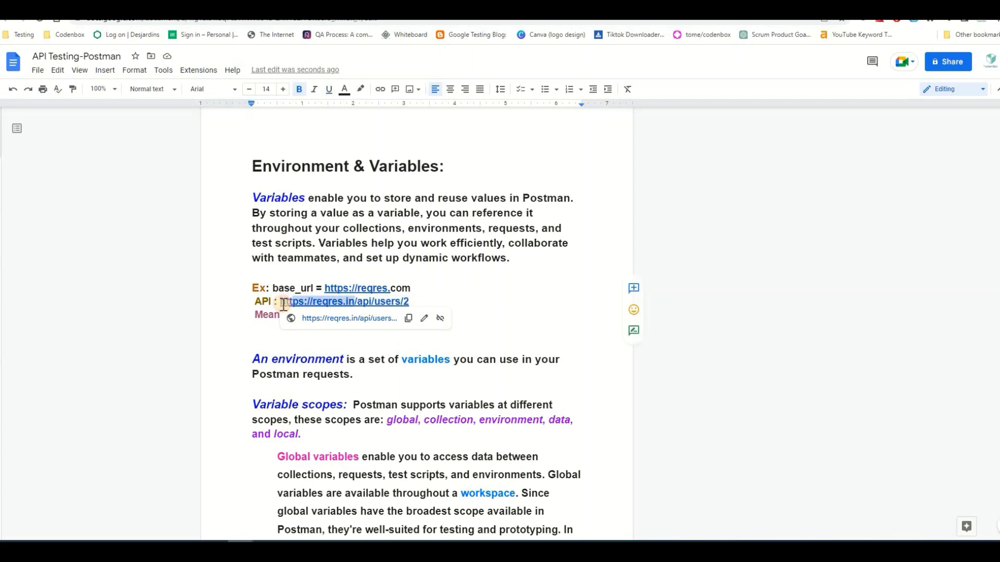
pyautogui.click(480, 295)
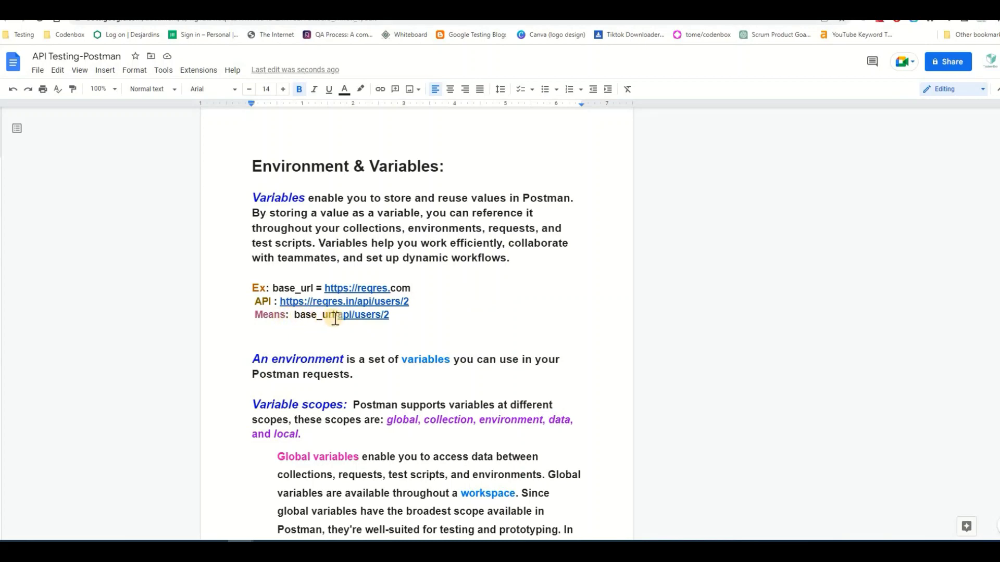
# - Compare the base_url definition in the Ex line with base_url in the Means line and the full API address
pyautogui.moveTo(420, 287); pyautogui.dragTo(271, 288)
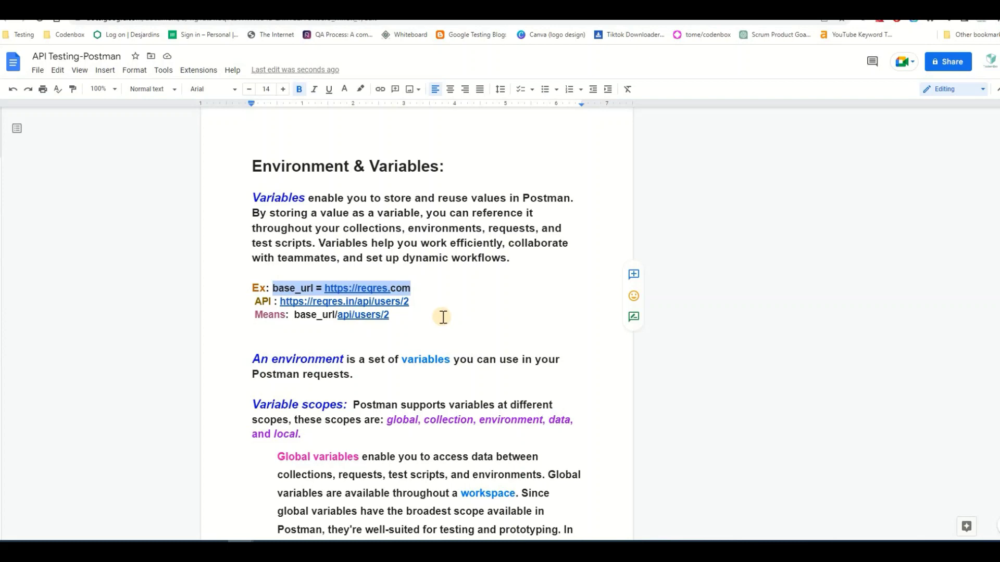
pyautogui.doubleClick(311, 315)
pyautogui.click(422, 301)
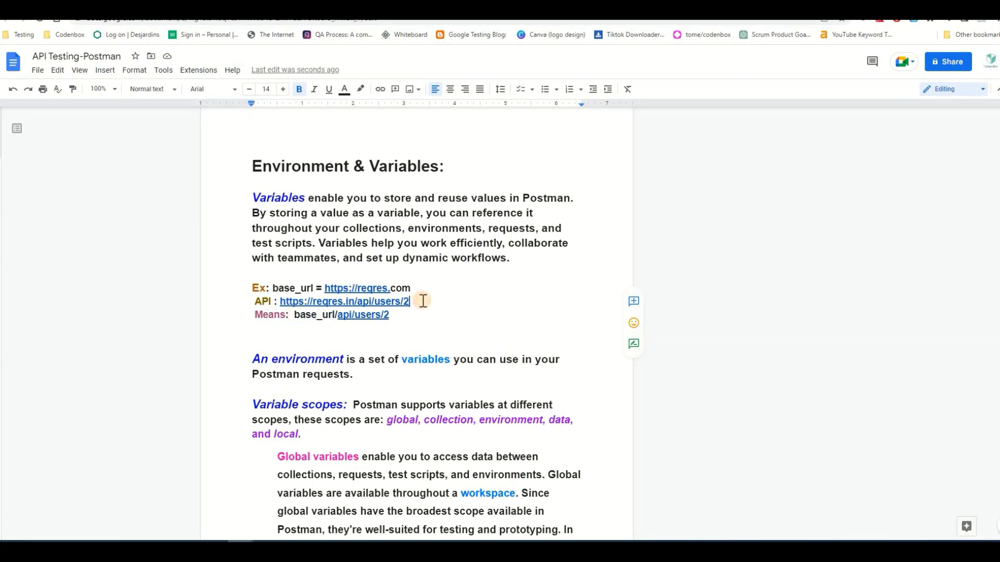
pyautogui.keyDown('shift'); pyautogui.click(281, 302); pyautogui.keyUp('shift')
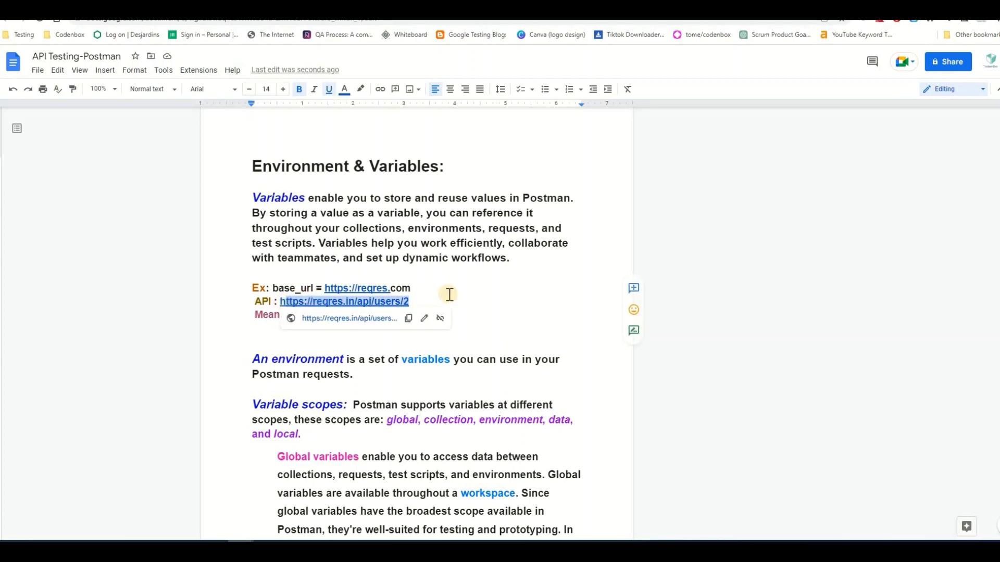
pyautogui.click(433, 290)
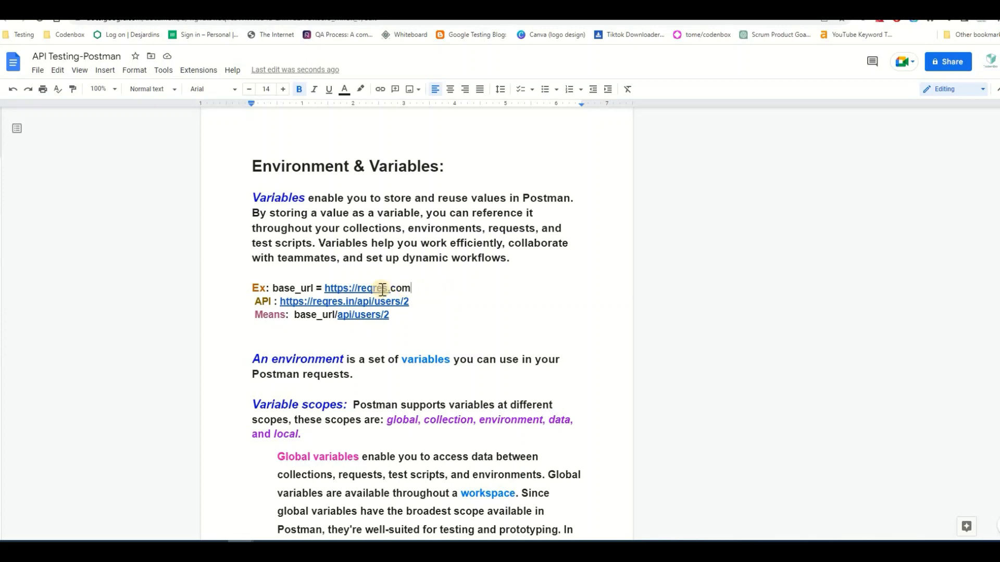
# - Examine the base_url name and its address ending in the Ex line against the complete URL in the API line
pyautogui.moveTo(415, 288); pyautogui.dragTo(274, 289)
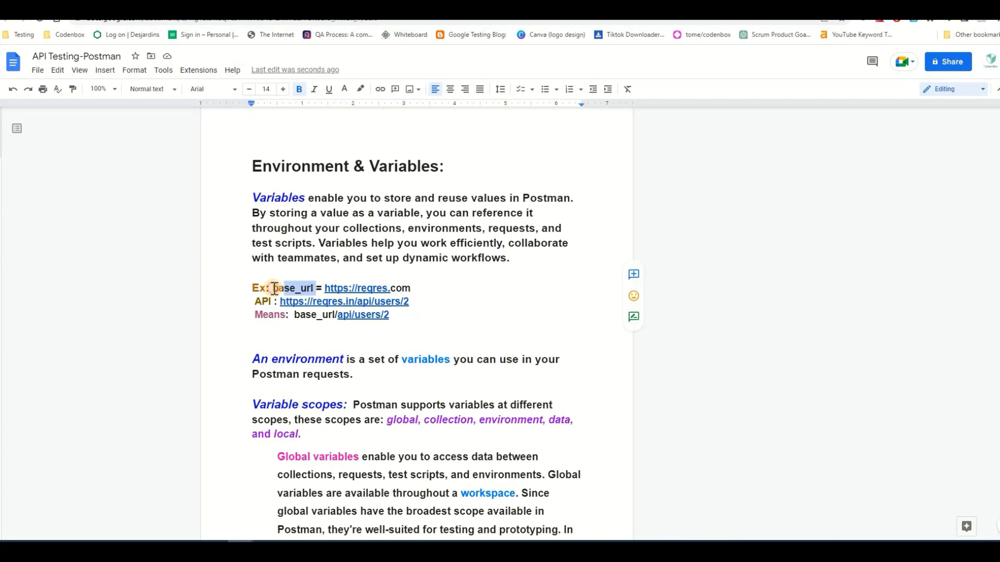
pyautogui.click(411, 288)
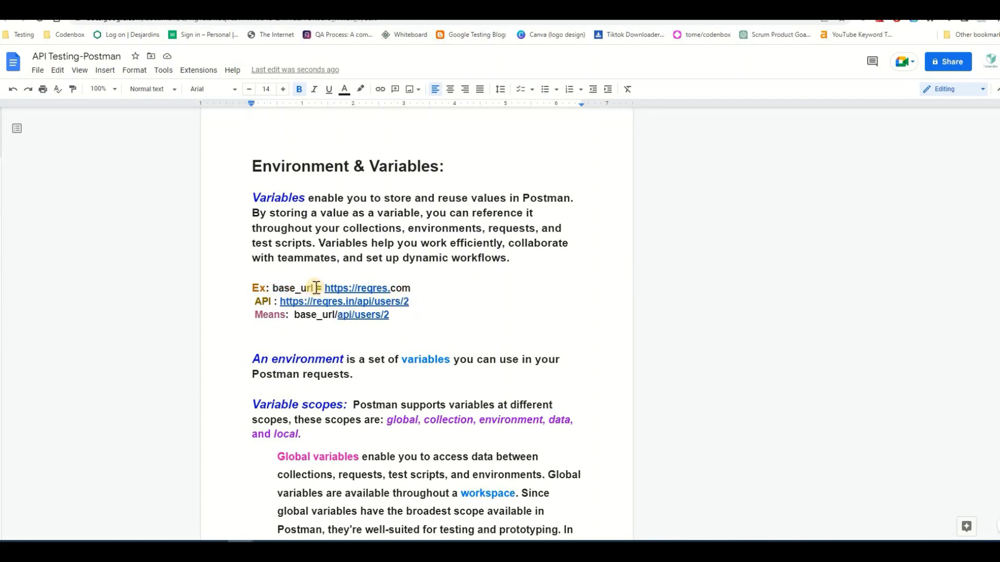
pyautogui.moveTo(316, 288); pyautogui.dragTo(276, 287)
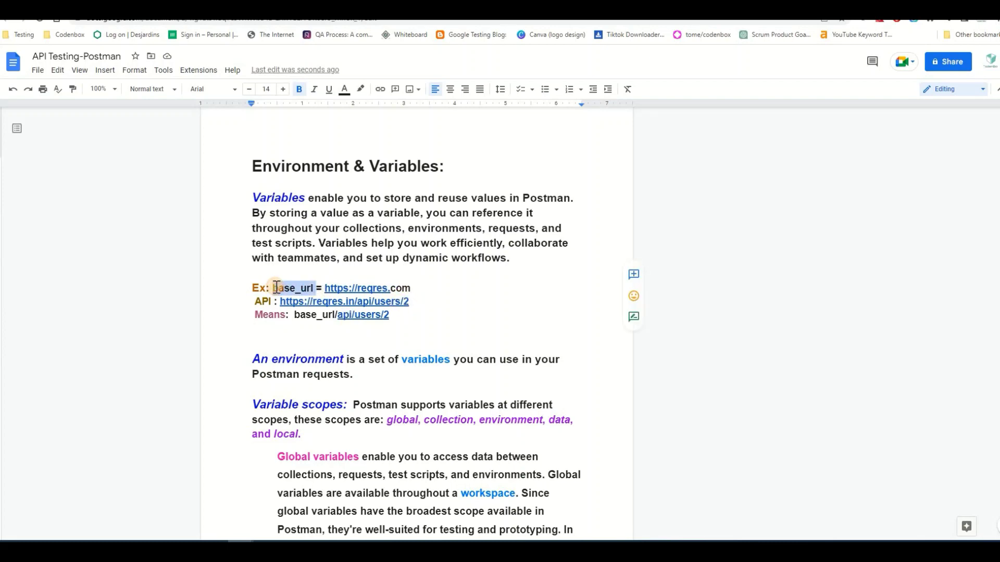
pyautogui.moveTo(409, 302); pyautogui.dragTo(310, 303)
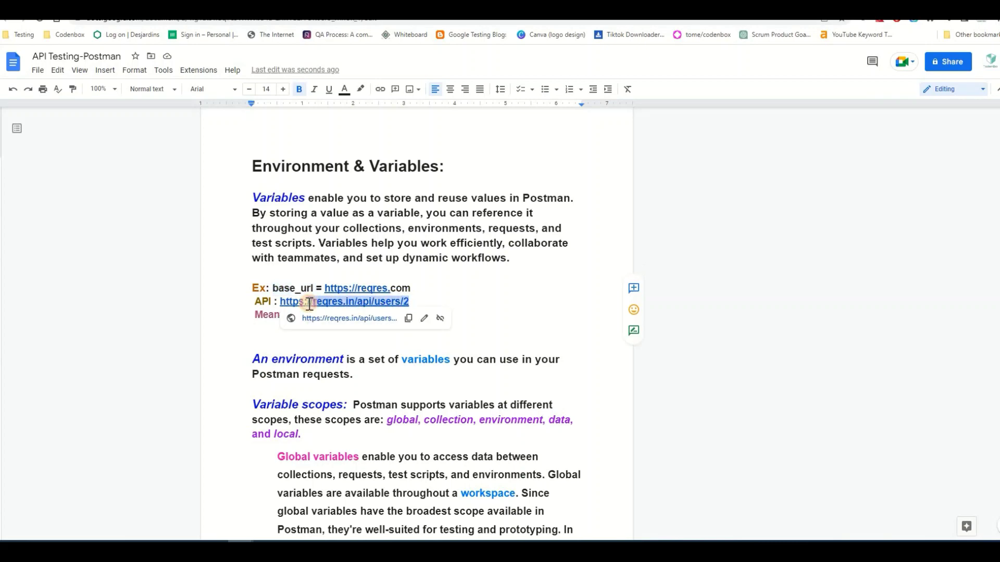
pyautogui.click(425, 300)
pyautogui.moveTo(411, 288); pyautogui.dragTo(381, 287)
pyautogui.click(410, 288)
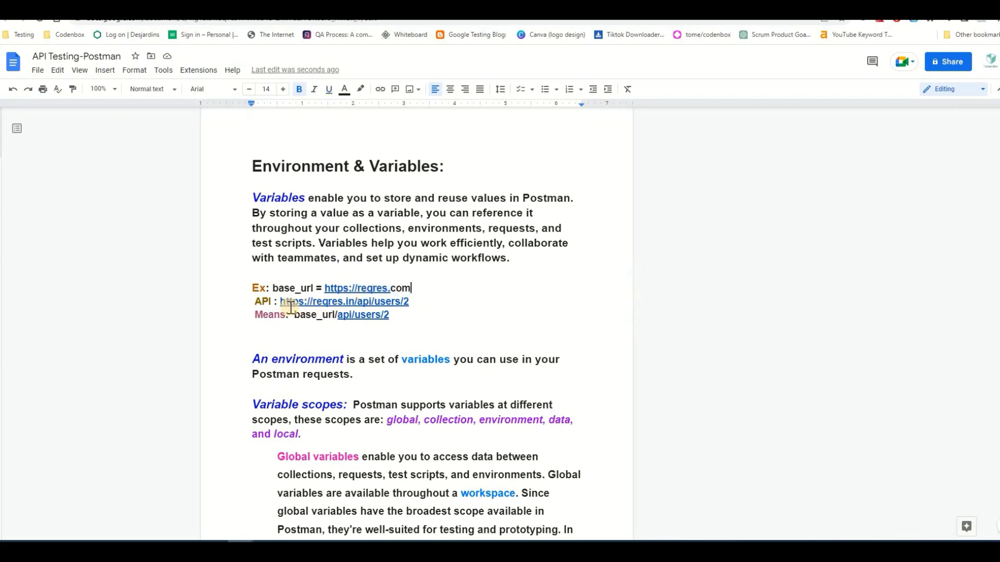
pyautogui.moveTo(277, 302); pyautogui.dragTo(422, 306)
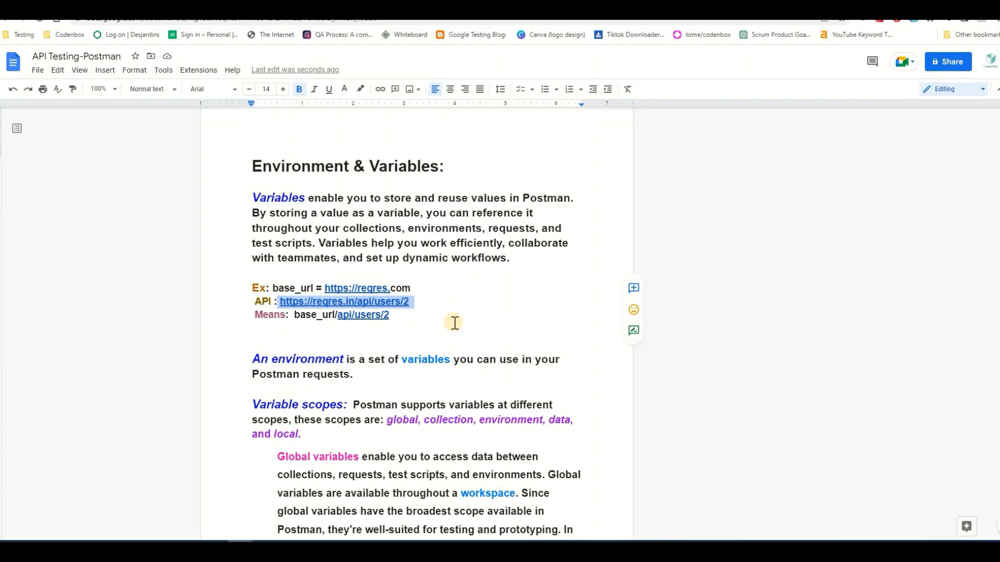
# - Change the domain ending of the base_url example address to .in
pyautogui.click(413, 288)
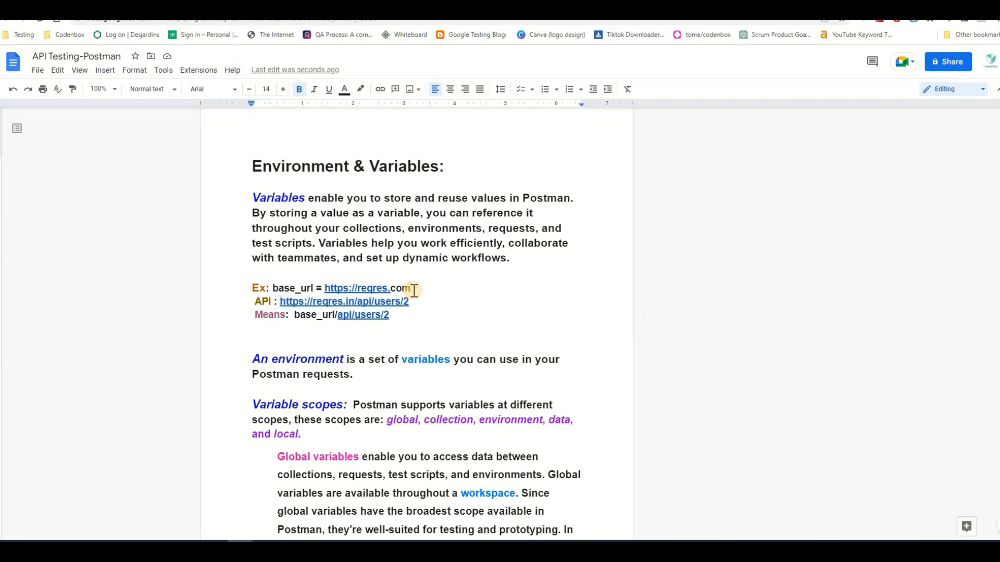
pyautogui.press('BackSpace')
pyautogui.press('BackSpace')
pyautogui.click(432, 304)
# - Review the base_url shorthand in the Means line and the definition of an environment below it
pyautogui.moveTo(399, 288); pyautogui.dragTo(294, 316)
pyautogui.click(312, 314)
pyautogui.click(405, 314)
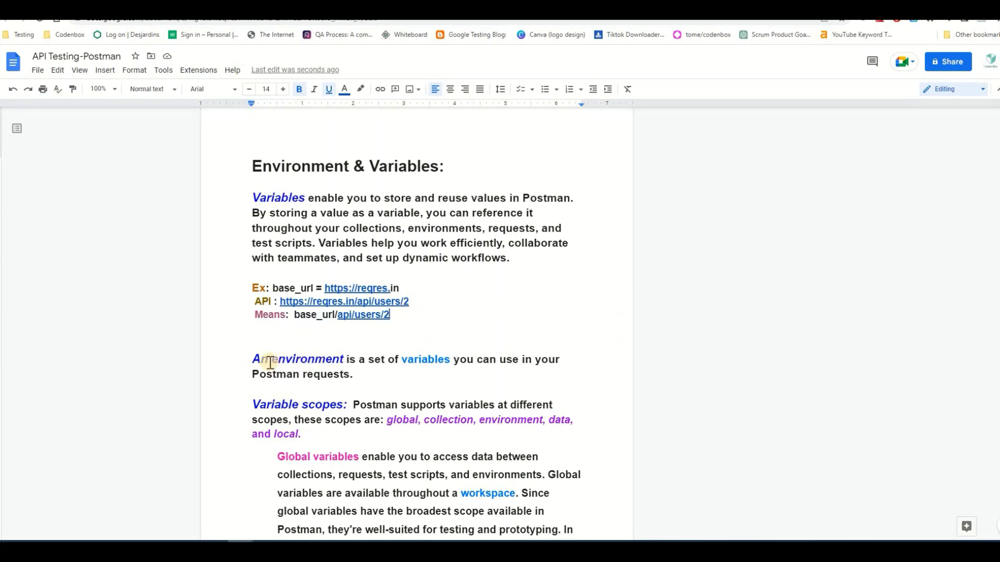
pyautogui.moveTo(252, 360)
pyautogui.mouseDown()
pyautogui.moveTo(529, 359)
pyautogui.moveTo(538, 373)
pyautogui.moveTo(364, 379)
pyautogui.moveTo(261, 358)
pyautogui.mouseUp()
pyautogui.click(363, 376)
pyautogui.click(358, 376)
pyautogui.moveTo(685, 11); pyautogui.dragTo(5, 90)
# - Switch to Postman and view the environments available for the GetSingle User request
pyautogui.hotkey('alt', 'Tab')
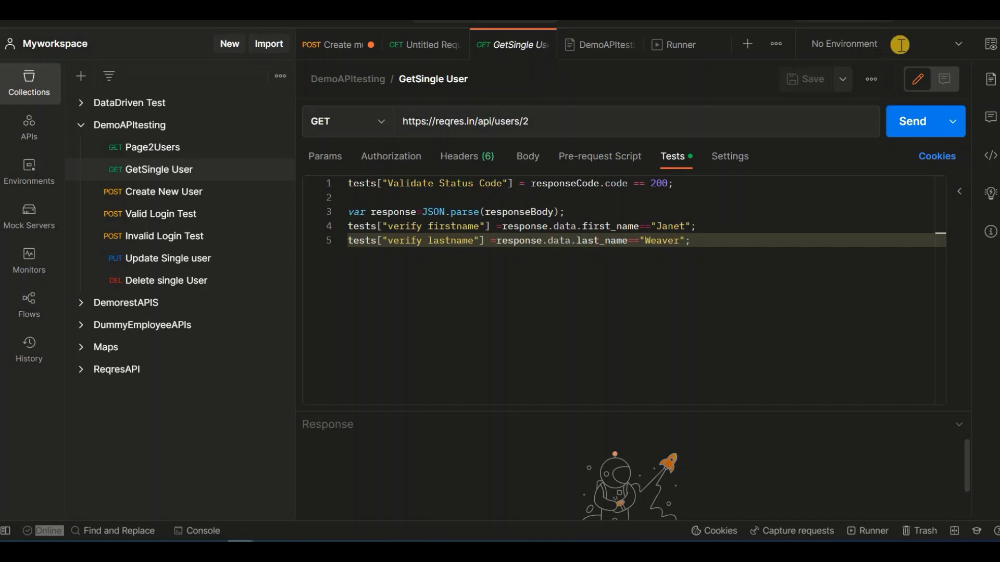
pyautogui.click(958, 44)
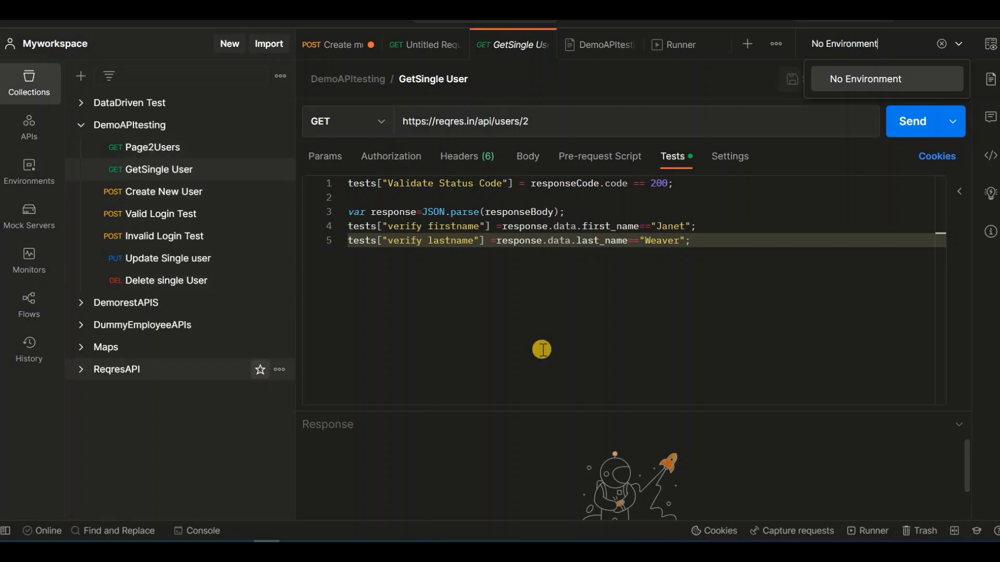
pyautogui.click(936, 43)
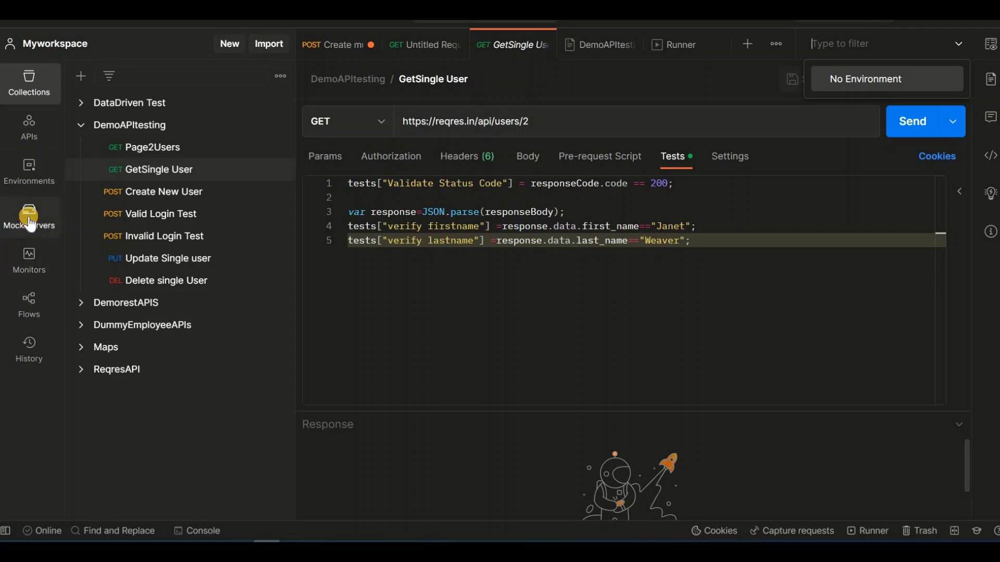
# - Create a new environment in the workspace and name it QA
pyautogui.click(32, 180)
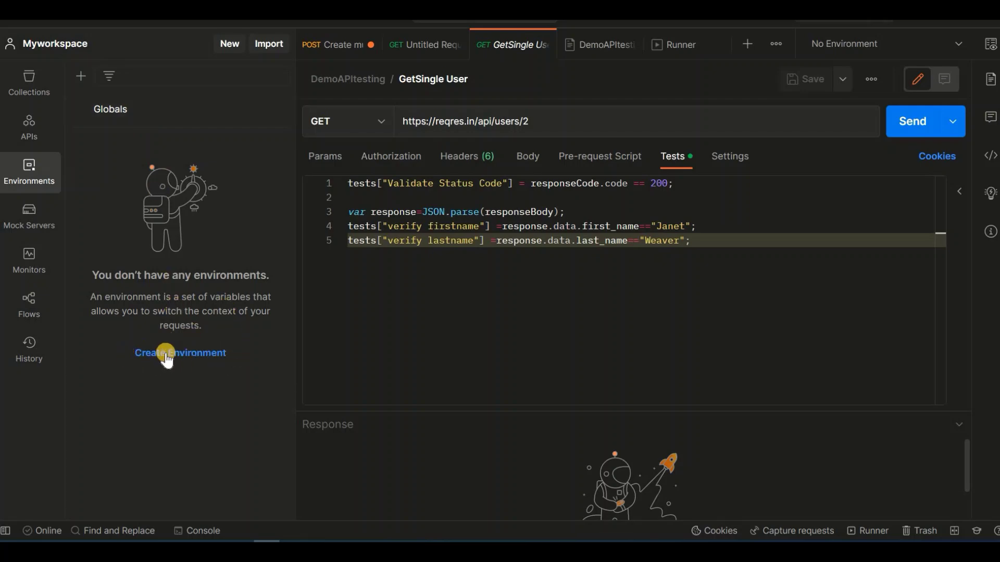
pyautogui.click(205, 359)
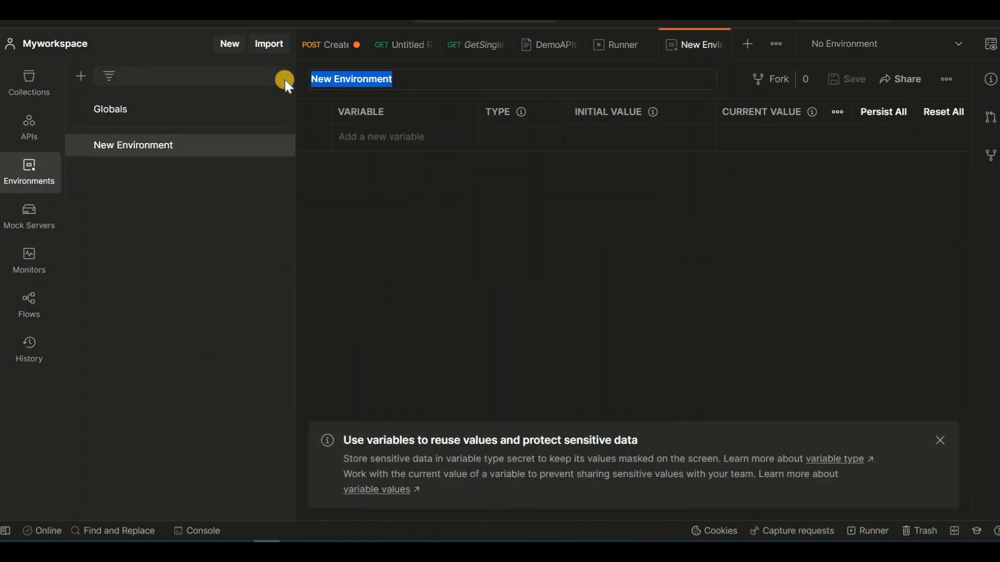
pyautogui.write('QA')
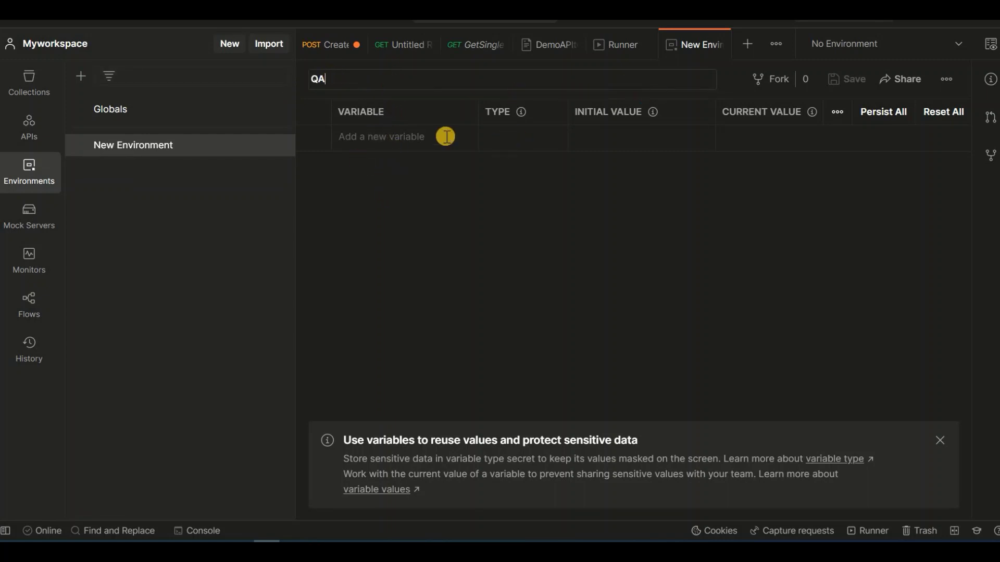
# - Add a variable named base_url to the QA environment and view its type options
pyautogui.click(377, 138)
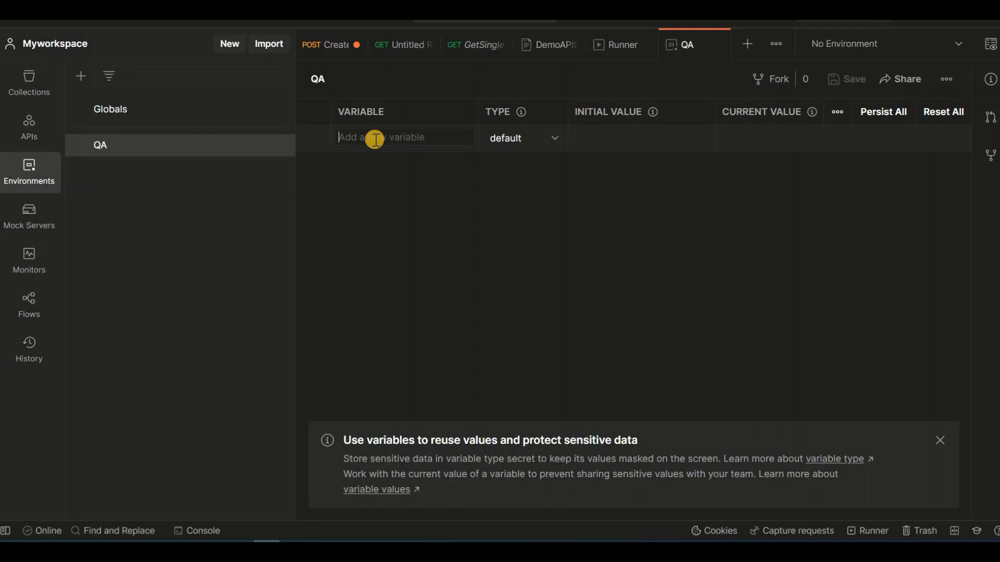
pyautogui.write('base_url')
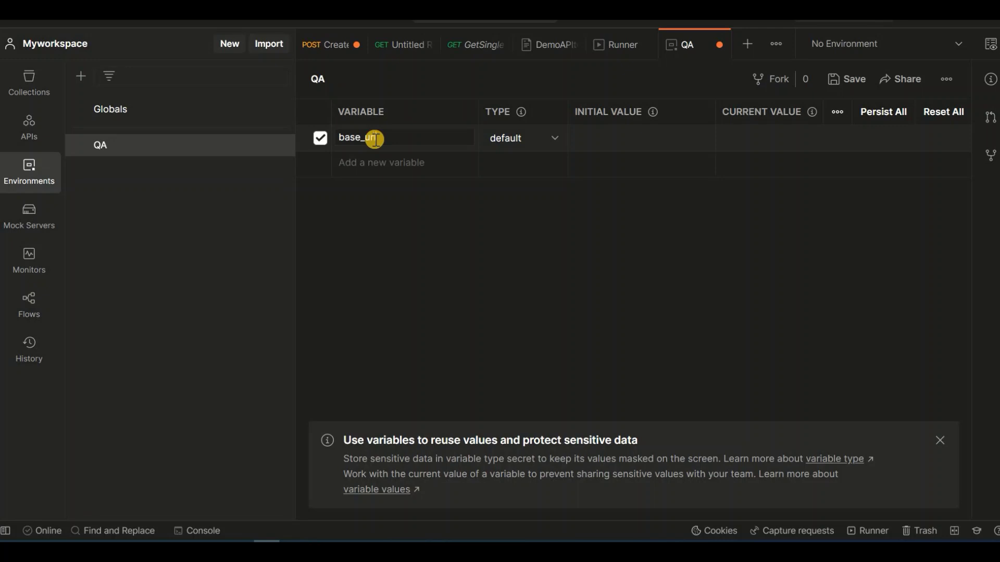
pyautogui.click(609, 146)
pyautogui.click(430, 139)
pyautogui.click(553, 138)
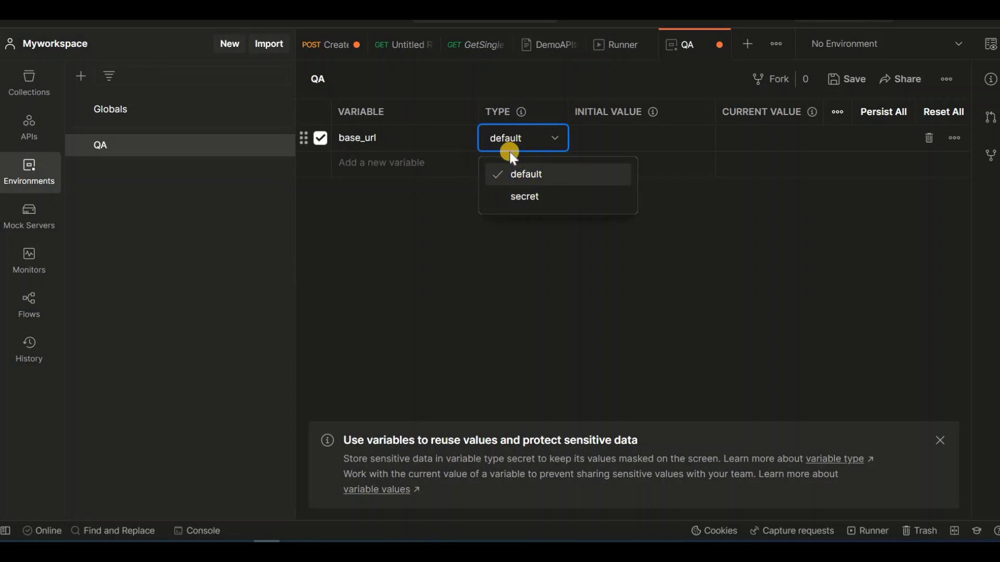
pyautogui.click(604, 137)
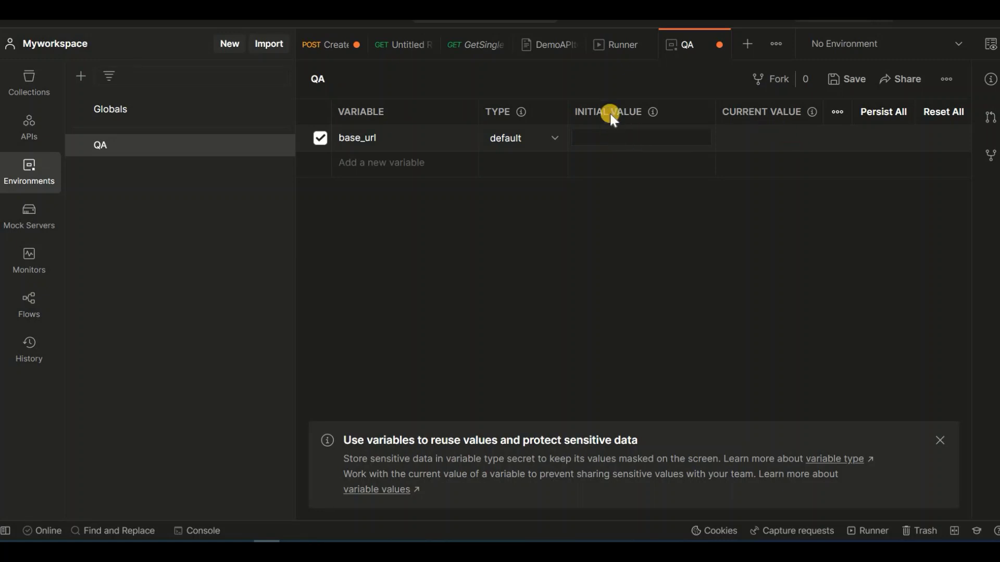
pyautogui.click(752, 137)
pyautogui.click(617, 143)
pyautogui.click(606, 138)
pyautogui.write('https://reqres.in')
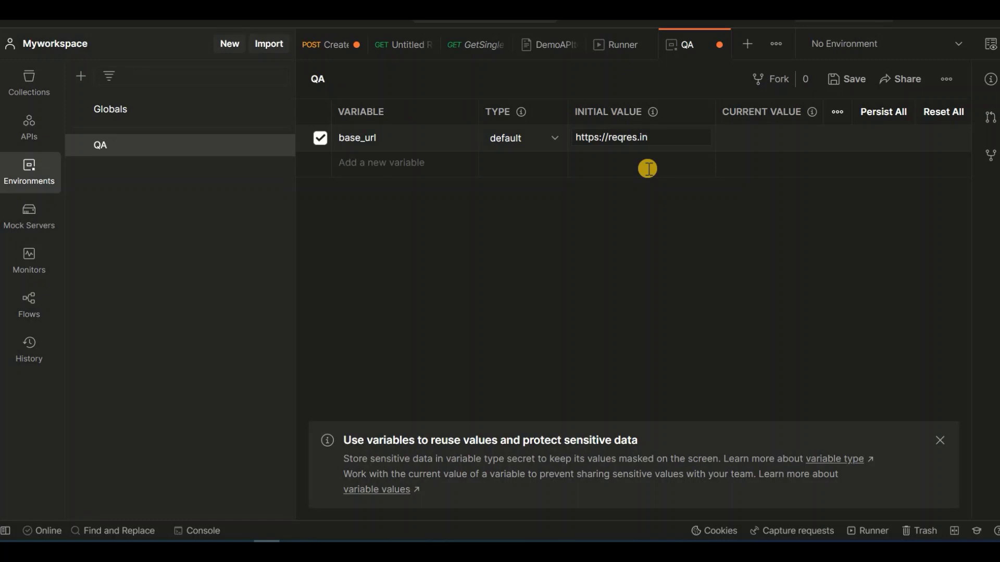
pyautogui.click(755, 135)
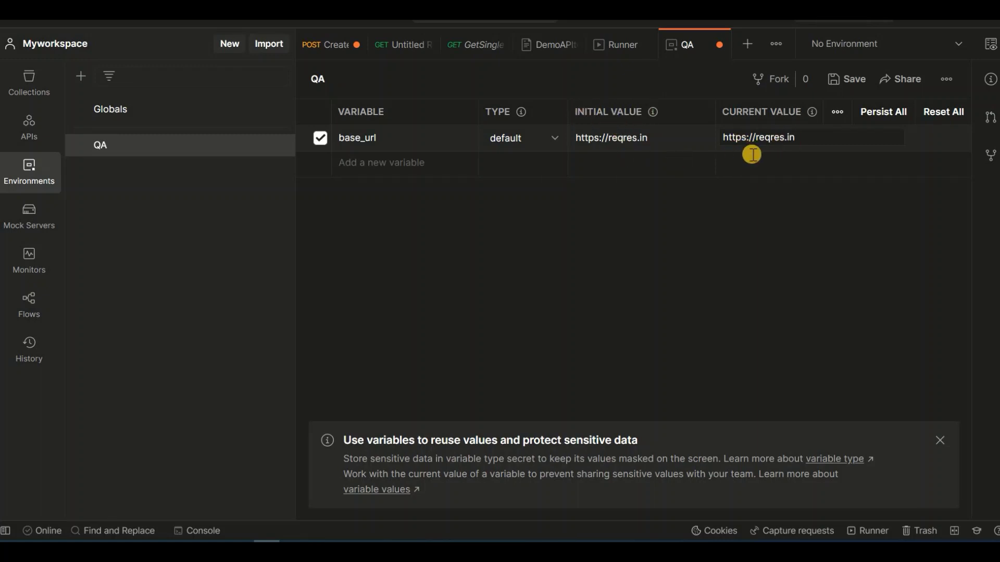
# - Review the base_url variable's name against its initial and current values in the QA environment
pyautogui.click(653, 137)
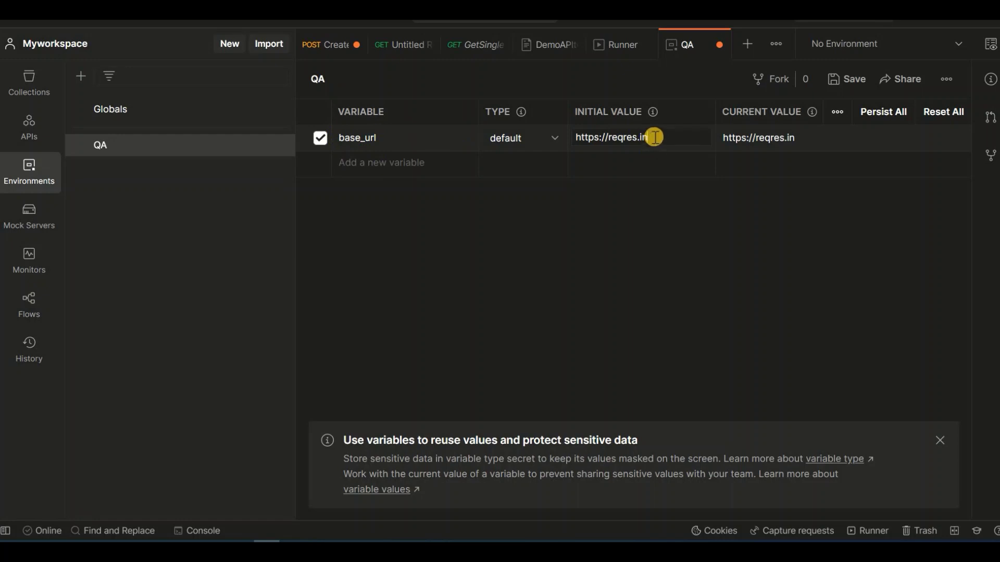
pyautogui.click(541, 138)
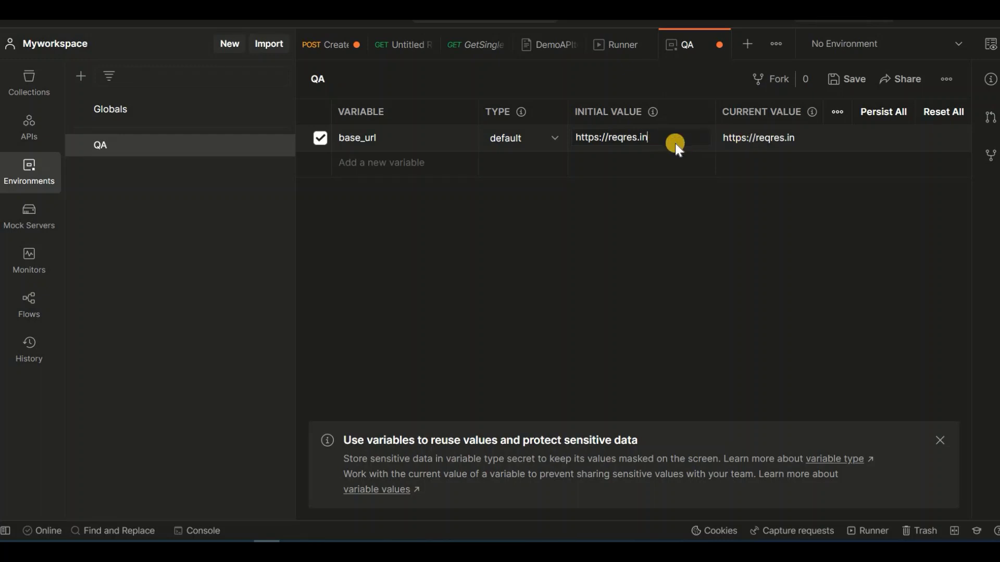
pyautogui.tripleClick(586, 136)
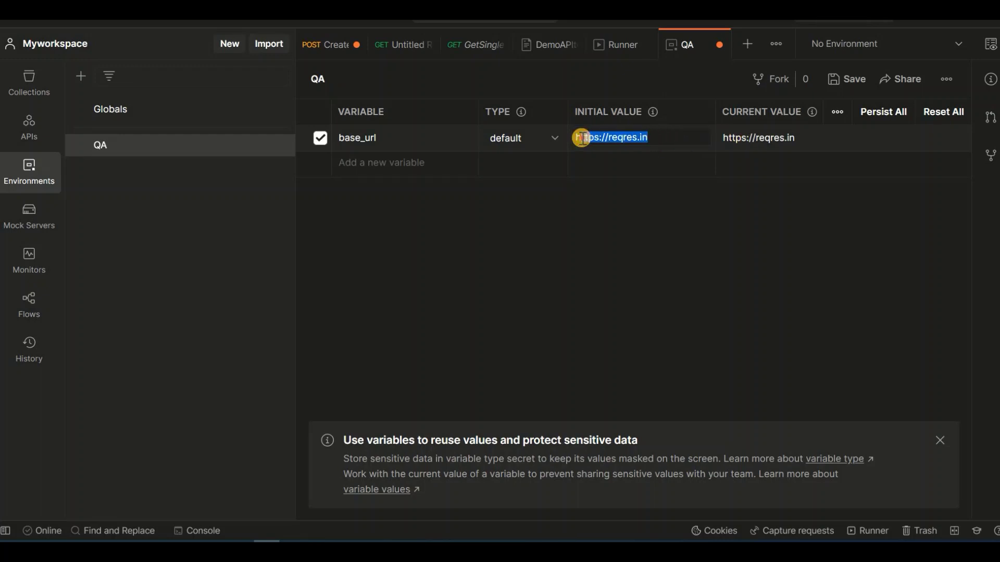
pyautogui.click(380, 137)
pyautogui.click(656, 135)
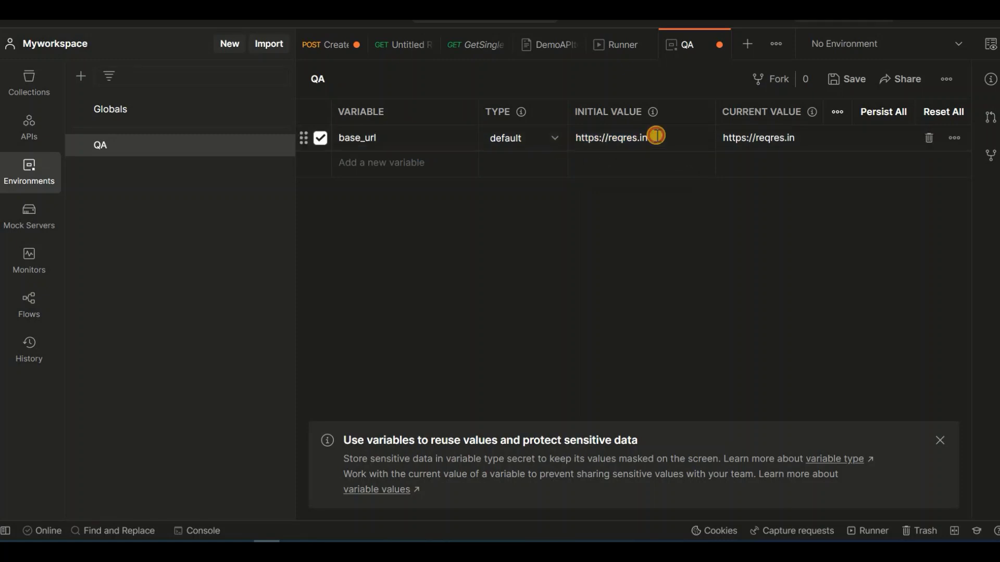
pyautogui.click(806, 137)
pyautogui.moveTo(805, 137); pyautogui.dragTo(614, 172)
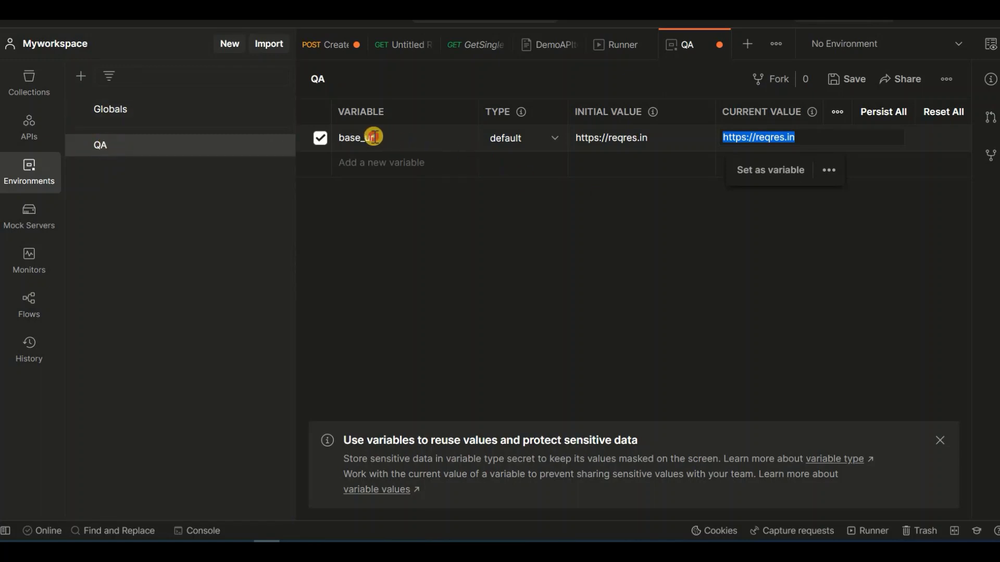
pyautogui.click(341, 137)
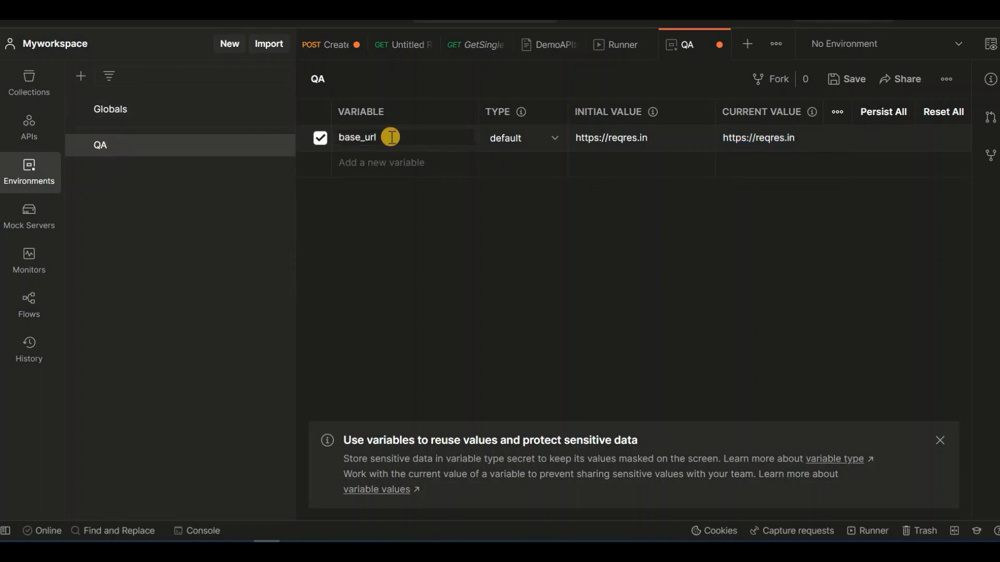
pyautogui.moveTo(344, 137); pyautogui.dragTo(378, 139)
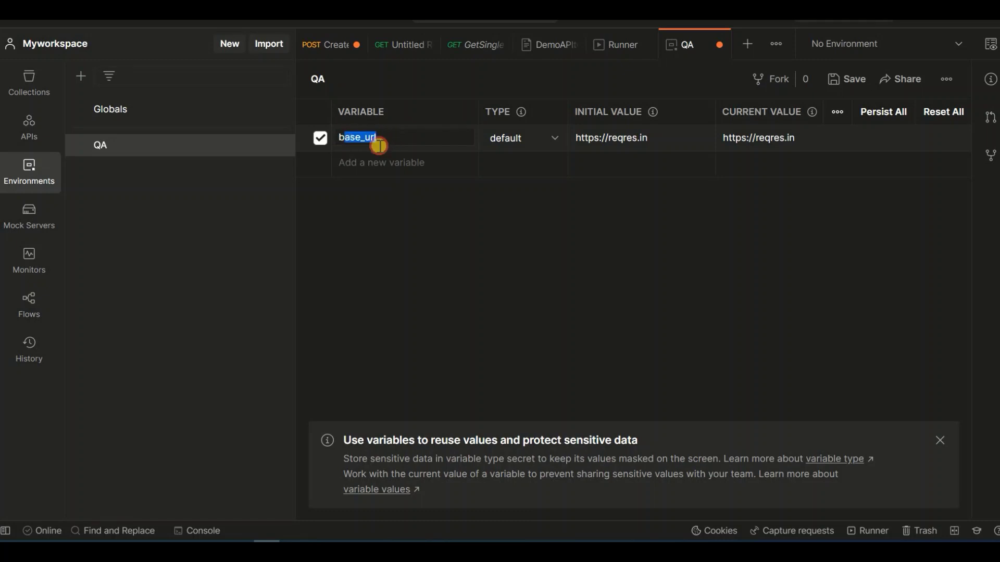
# - Examine the base_url row field by field, covering its name, type, initial value and current value
pyautogui.click(798, 138)
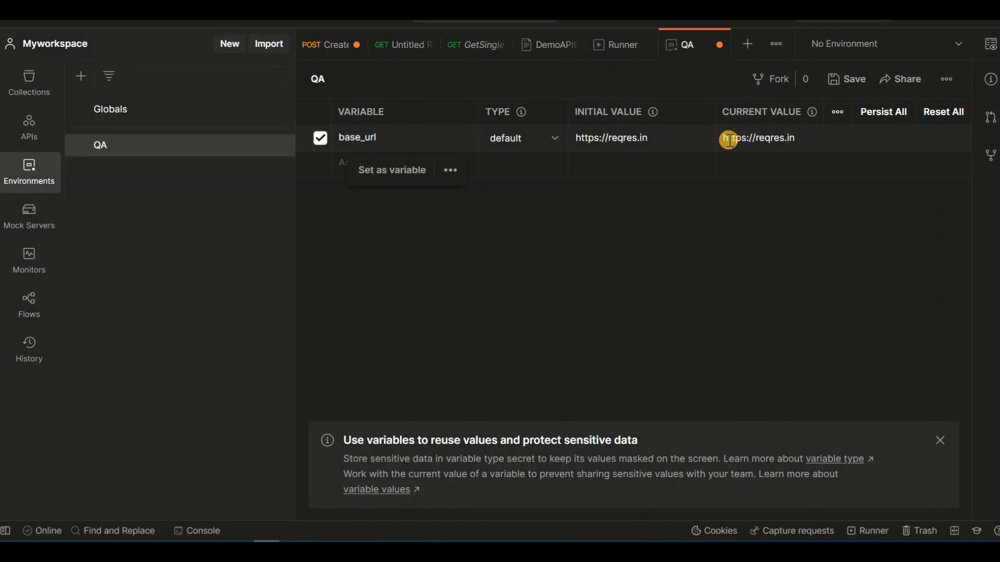
pyautogui.click(651, 137)
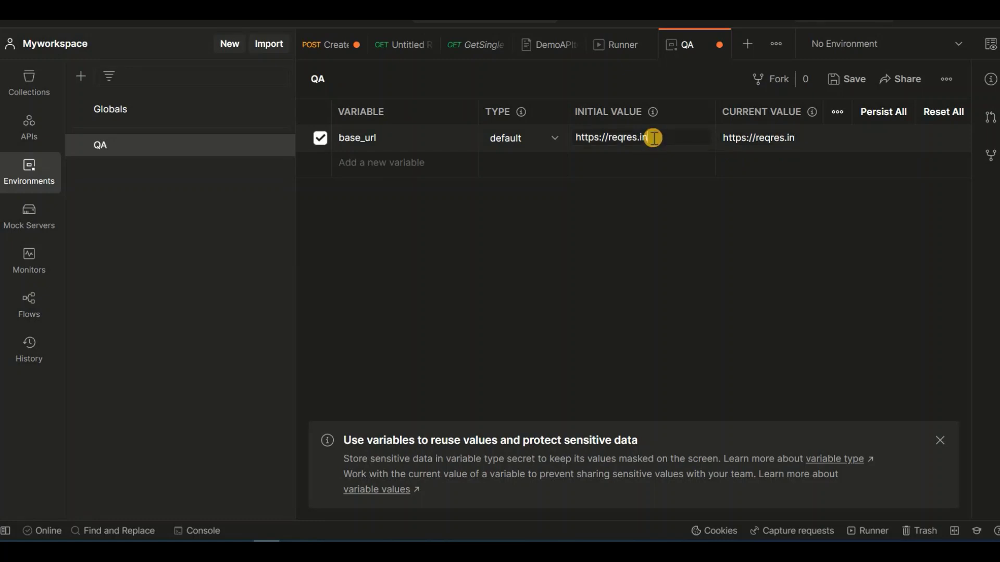
pyautogui.click(805, 137)
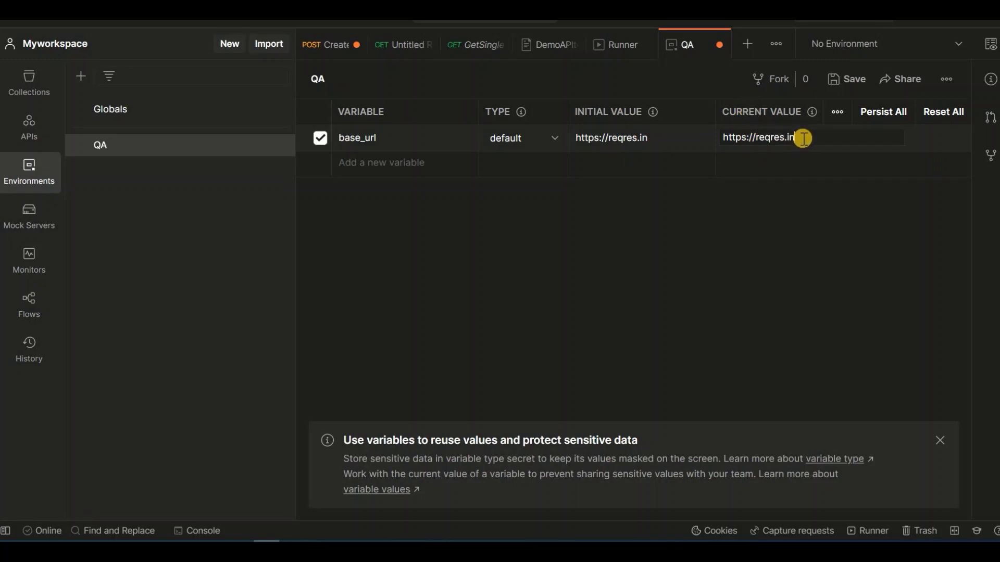
pyautogui.tripleClick(727, 137)
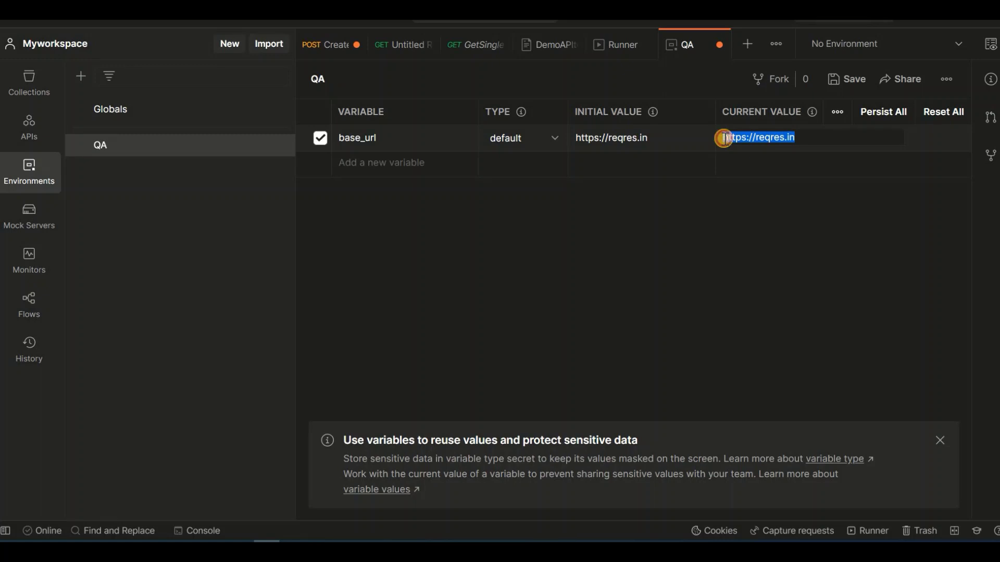
pyautogui.click(364, 136)
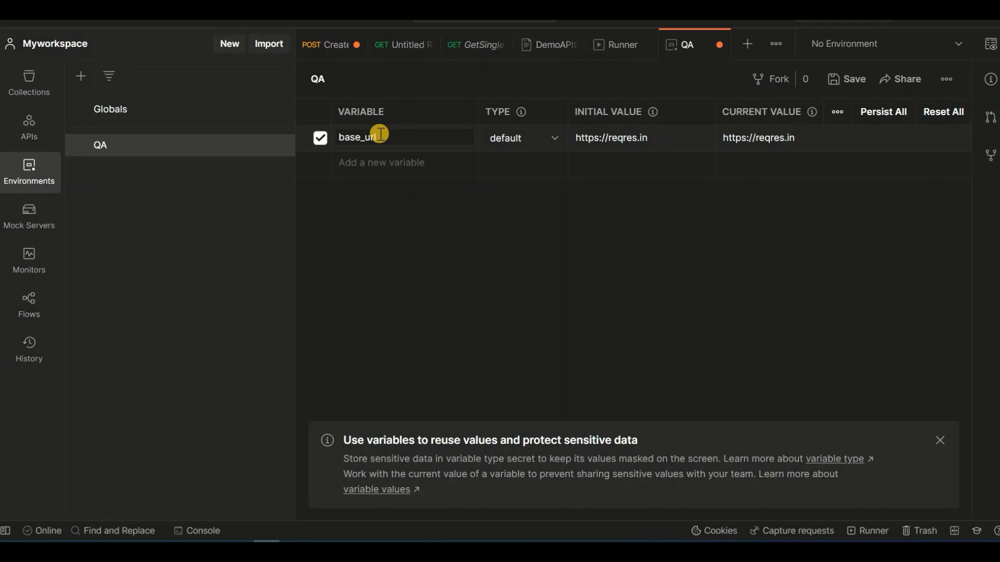
pyautogui.press('Tab')
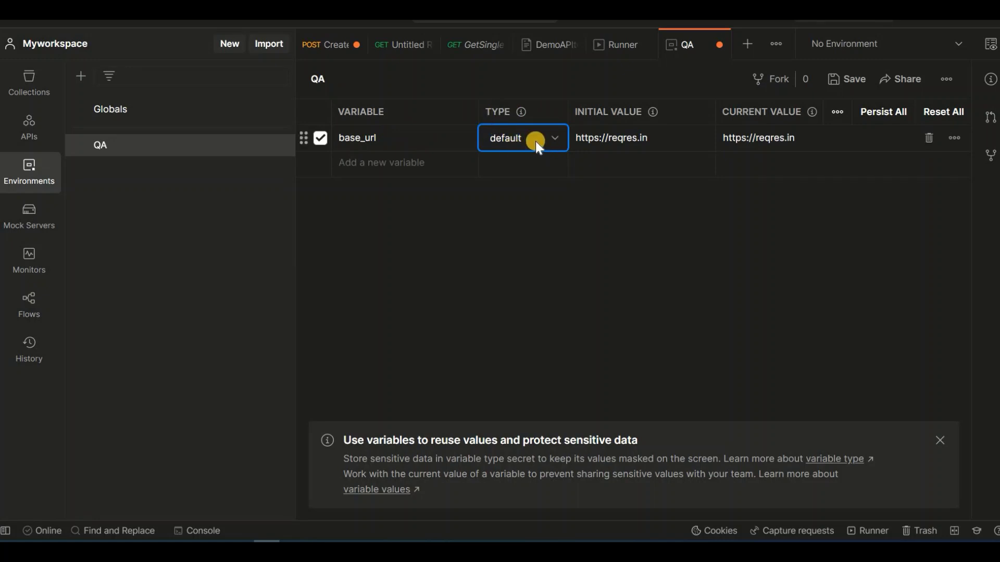
pyautogui.click(574, 138)
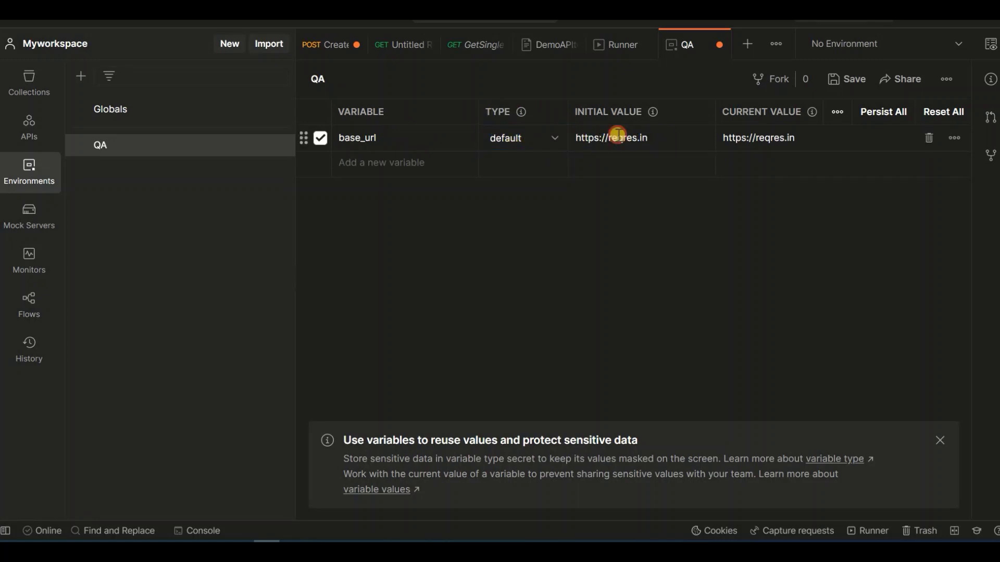
pyautogui.click(644, 137)
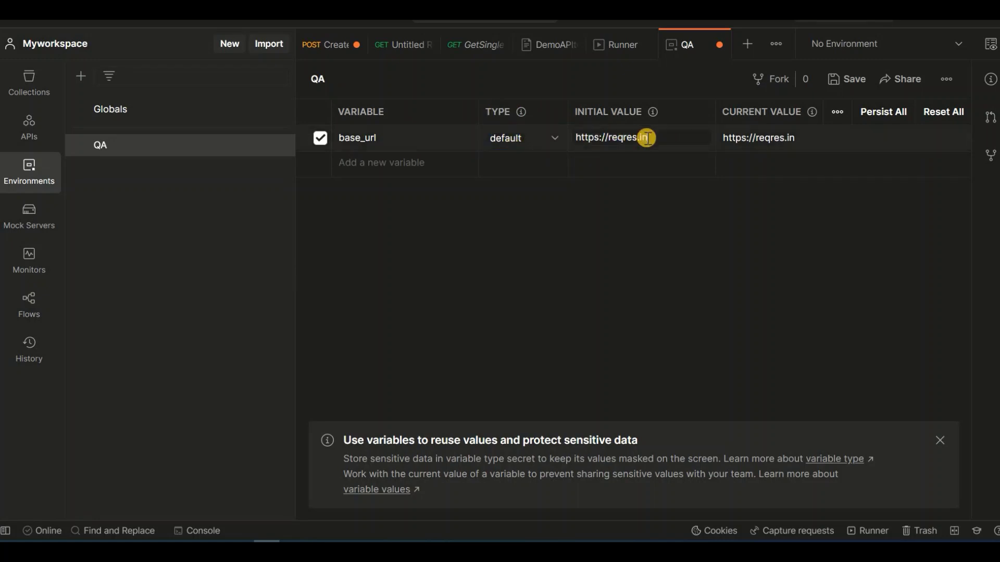
# - Change the base_url variable's type to secret and inspect its masked initial value
pyautogui.click(555, 138)
pyautogui.click(539, 197)
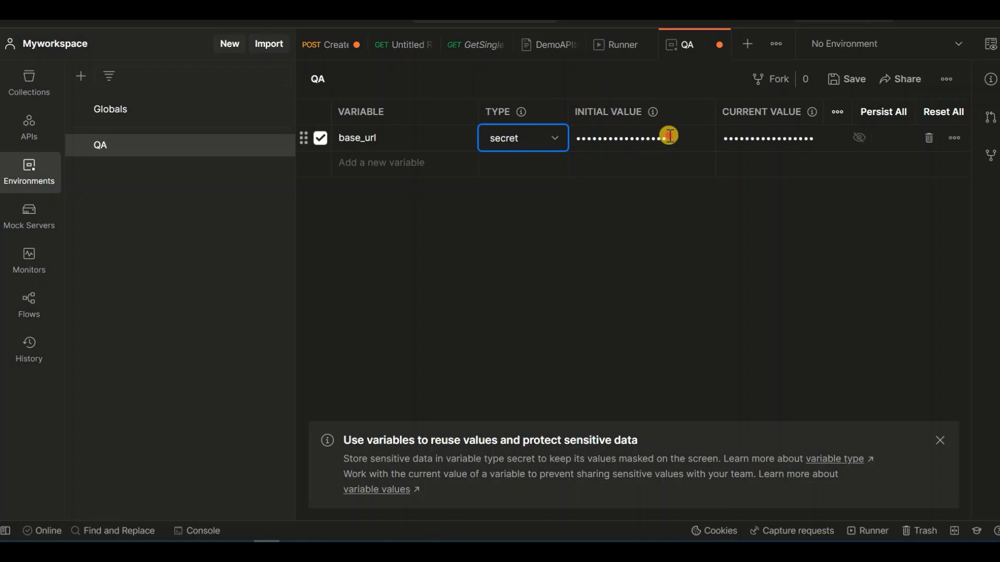
pyautogui.moveTo(667, 136); pyautogui.dragTo(573, 138)
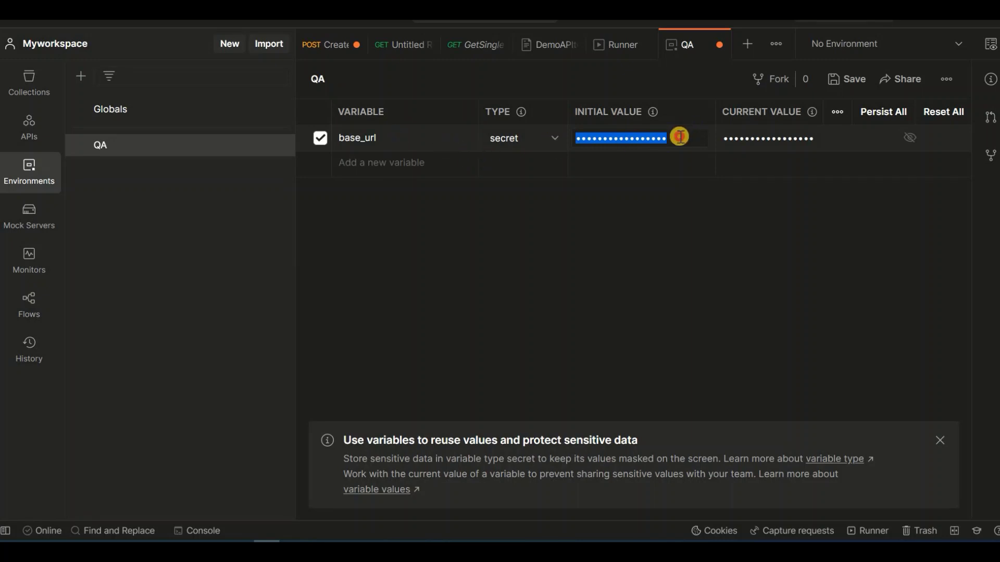
pyautogui.click(672, 137)
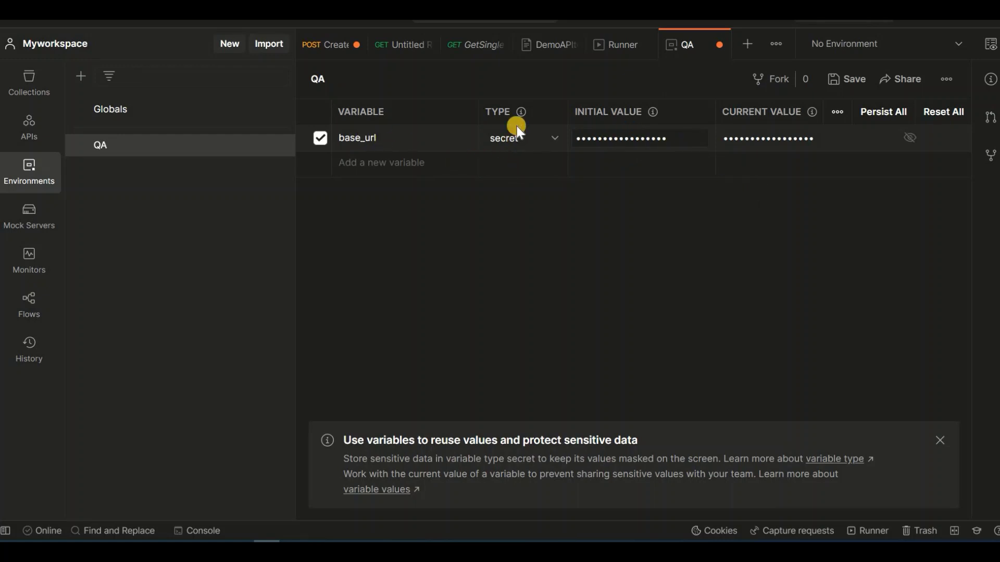
# - Switch the base_url variable's type back to default and save the QA environment
pyautogui.click(554, 137)
pyautogui.click(529, 171)
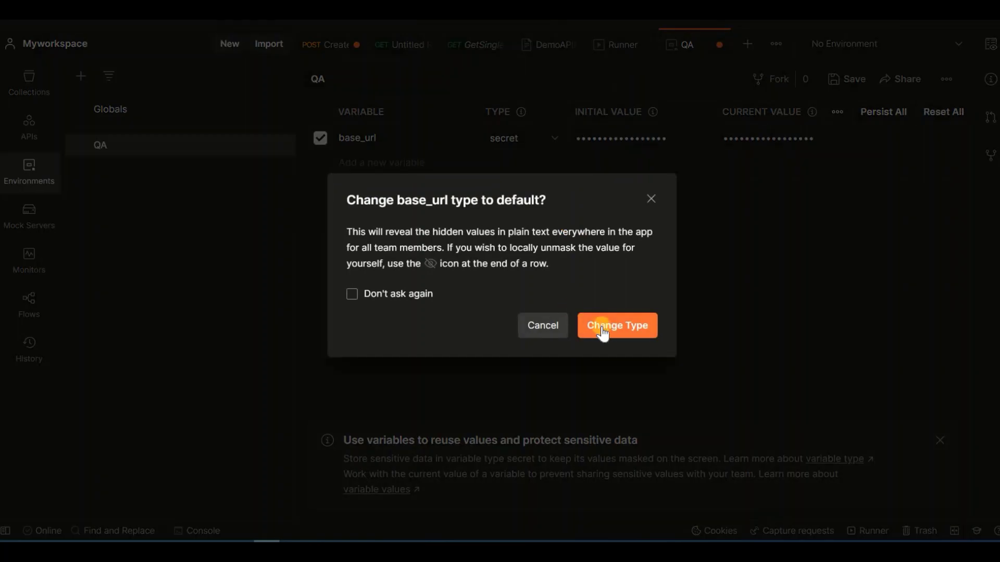
pyautogui.click(655, 326)
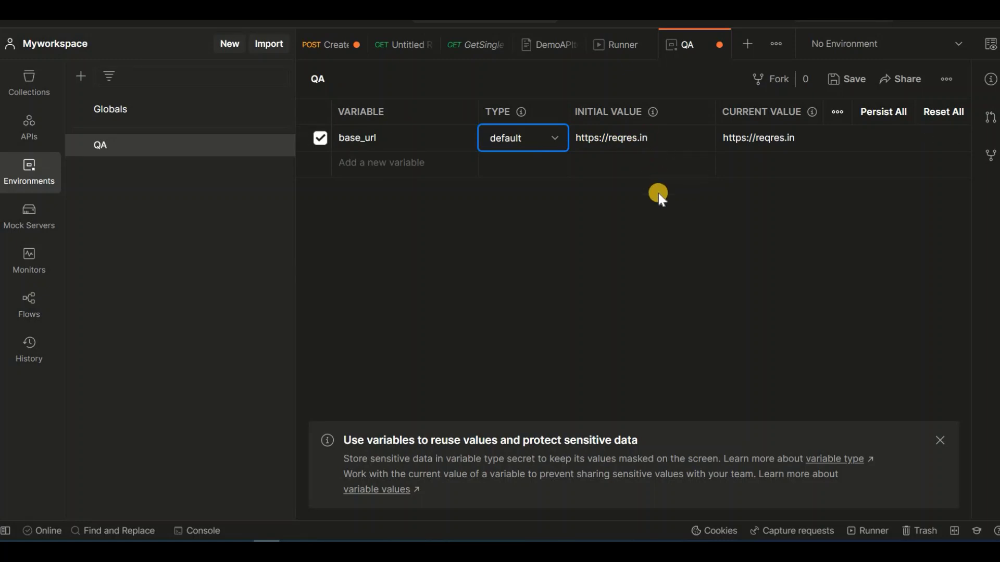
pyautogui.click(646, 330)
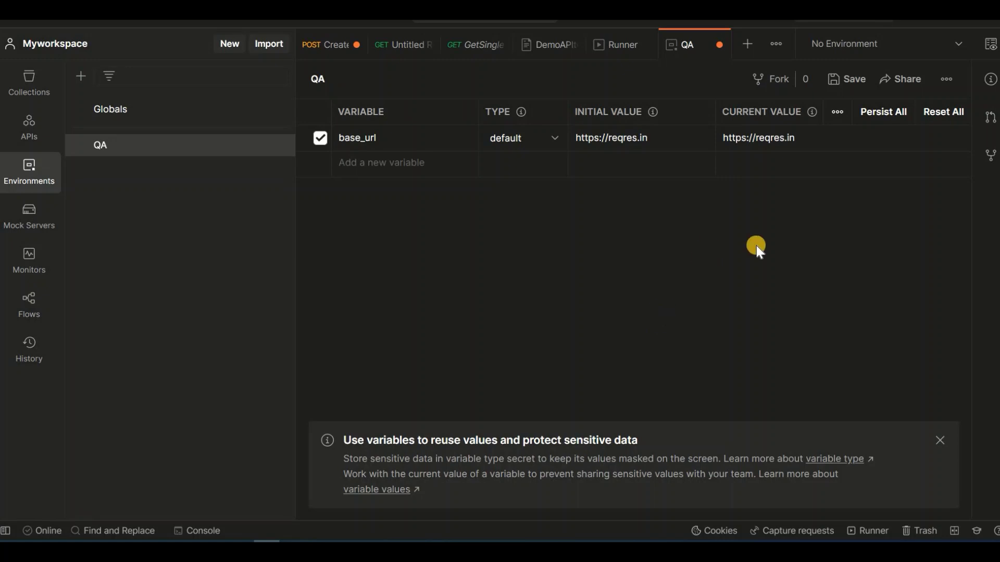
pyautogui.click(851, 86)
# - Create a second environment named Prod and add a variable named base_url to it
pyautogui.click(78, 78)
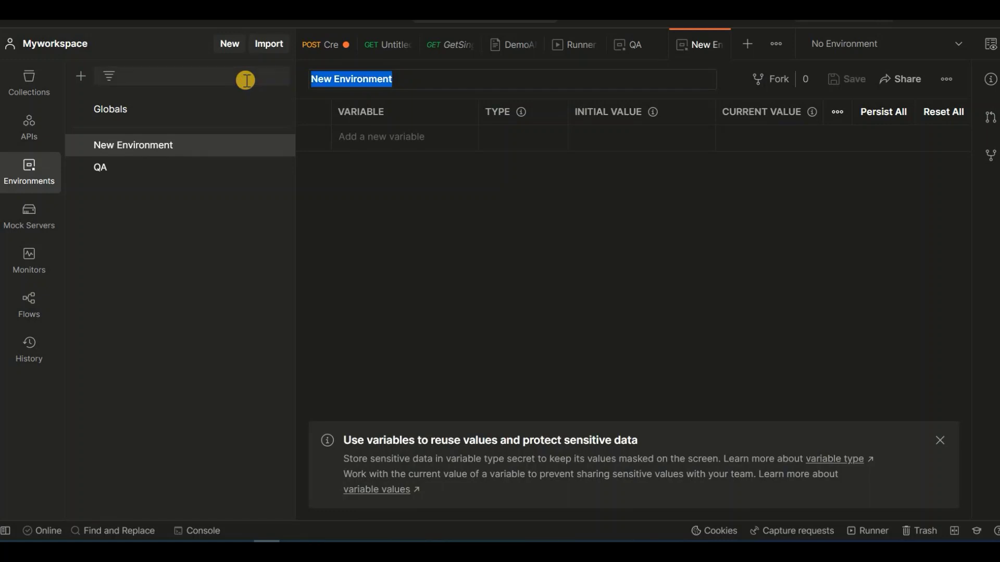
pyautogui.write('Prod')
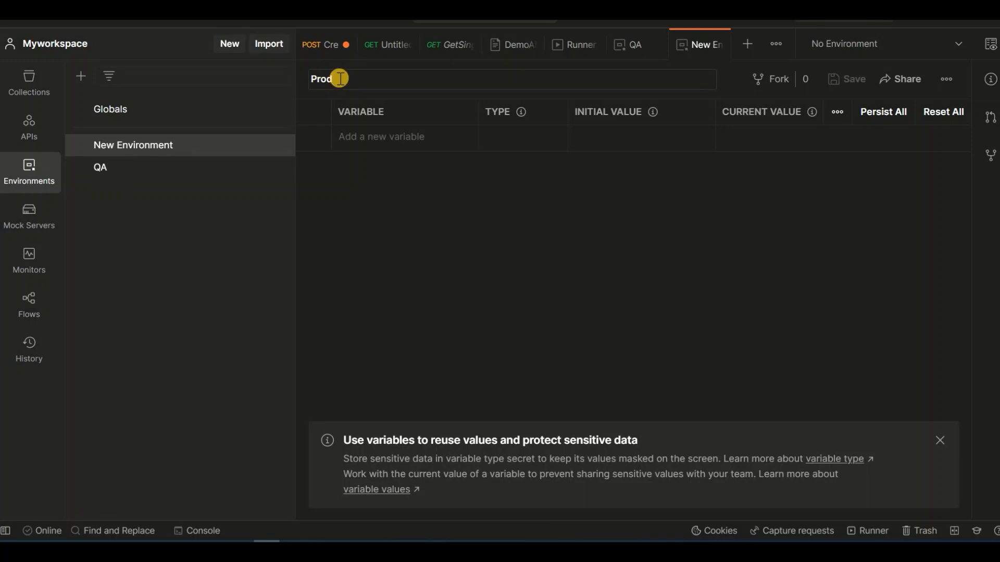
pyautogui.click(369, 138)
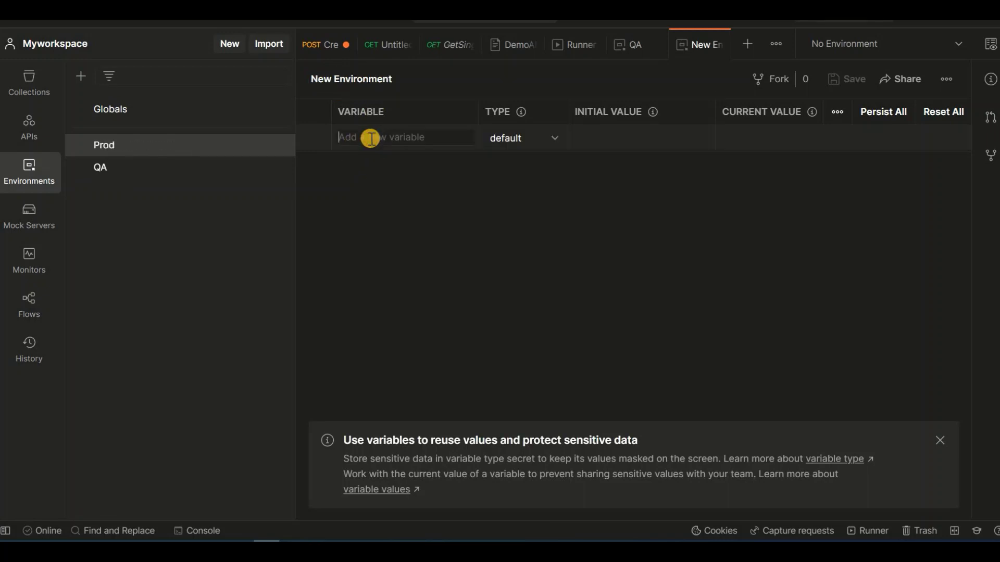
pyautogui.write('base_url')
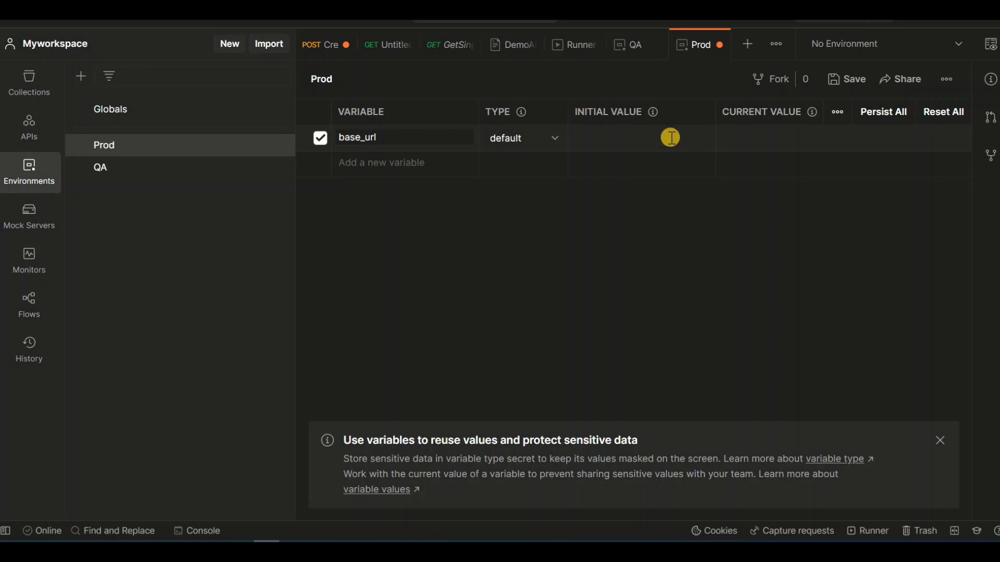
pyautogui.click(626, 135)
pyautogui.write('https://192.168.1.0')
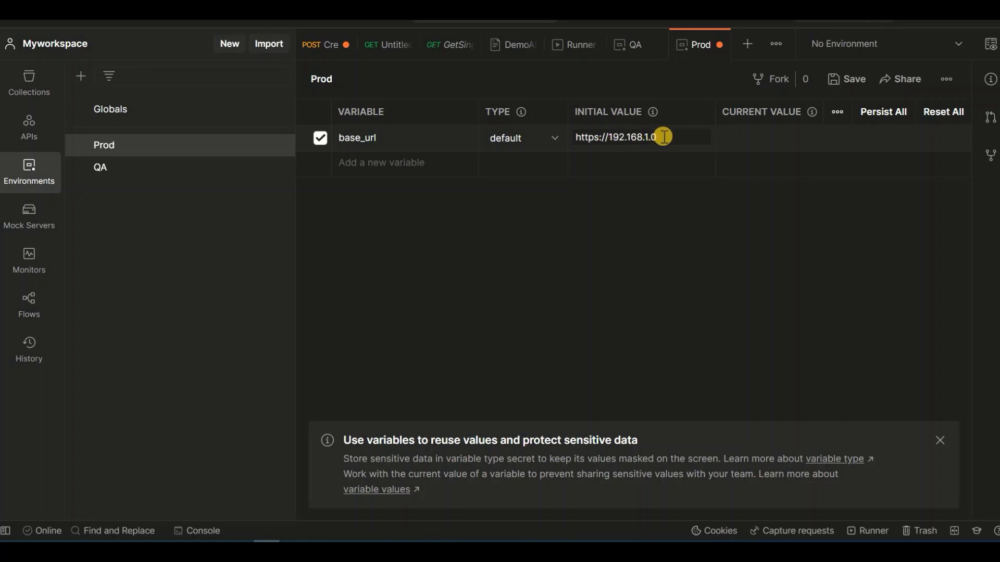
pyautogui.click(753, 132)
pyautogui.write('https://192.168.1.0')
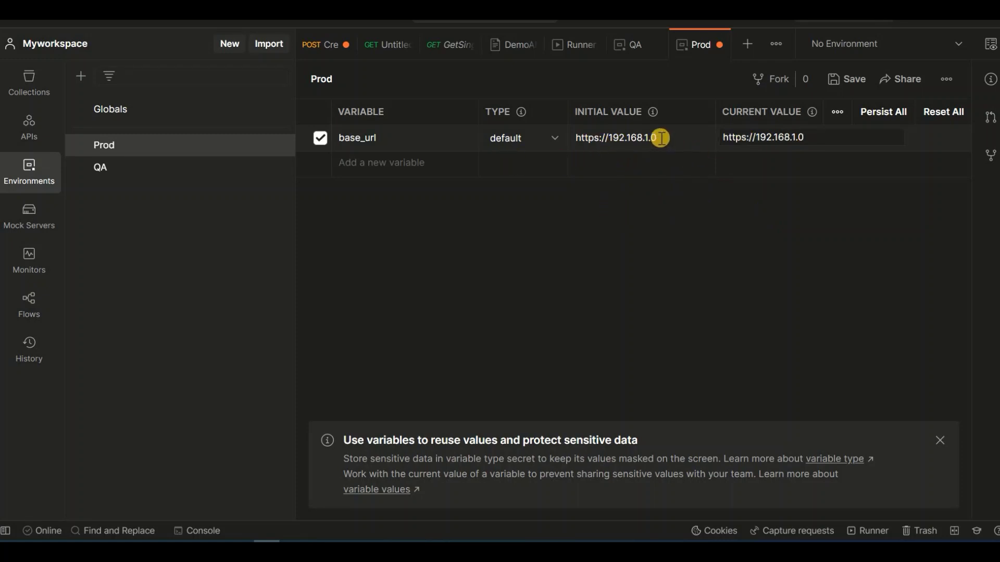
pyautogui.click(573, 142)
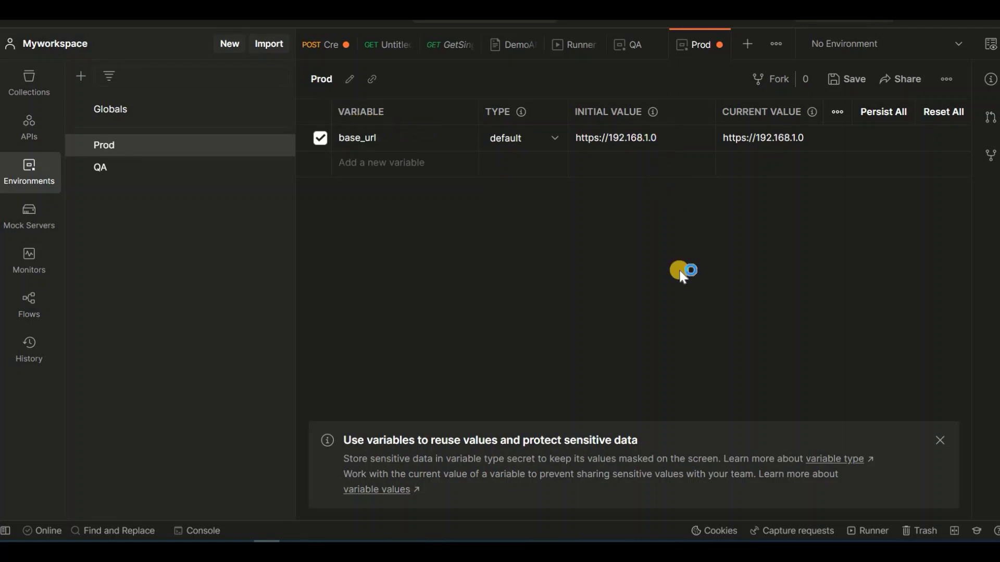
pyautogui.click(846, 79)
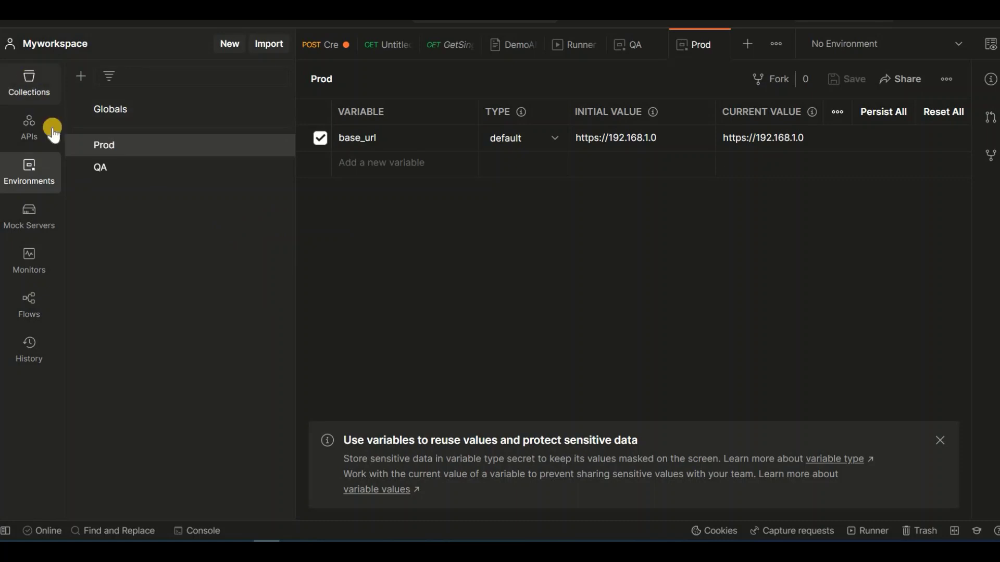
# - Open the GetSingle User request in the DemoAPItesting collection and make QA the active environment
pyautogui.click(29, 83)
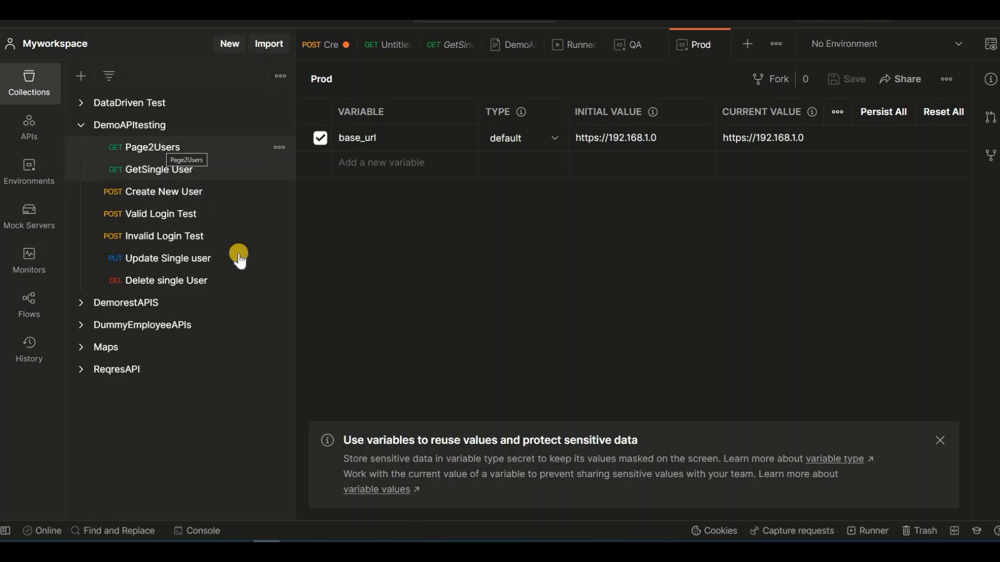
pyautogui.click(151, 172)
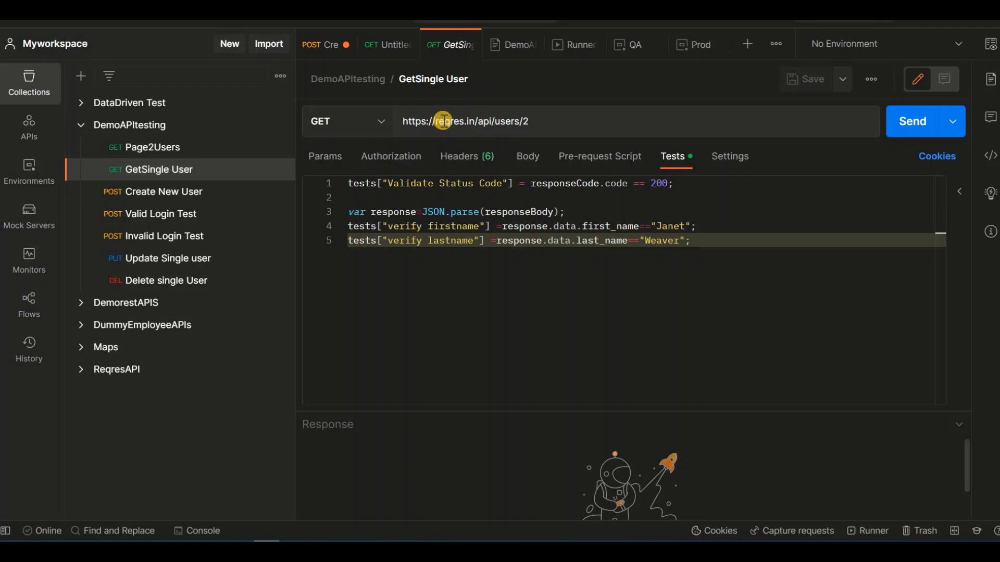
pyautogui.click(959, 45)
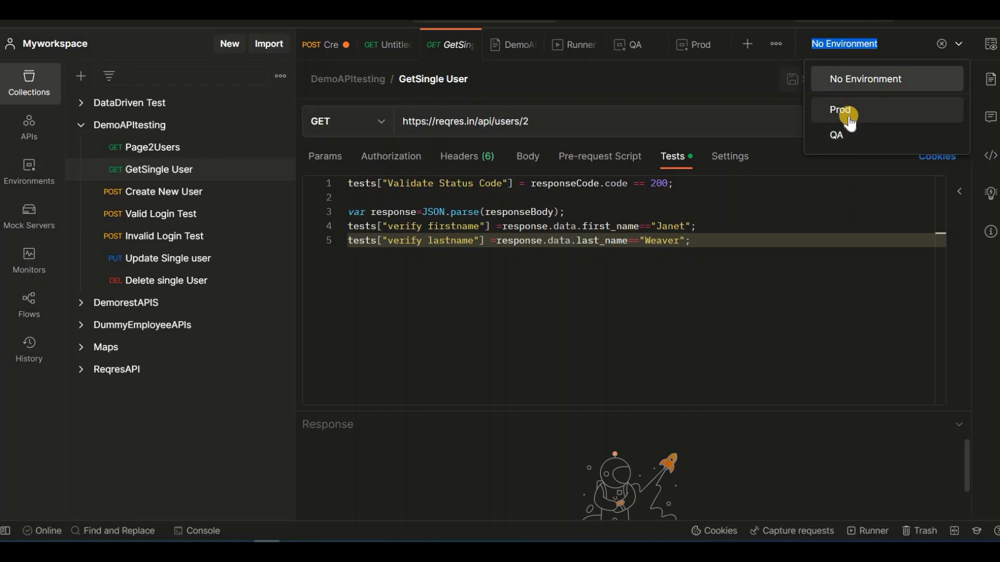
pyautogui.click(840, 137)
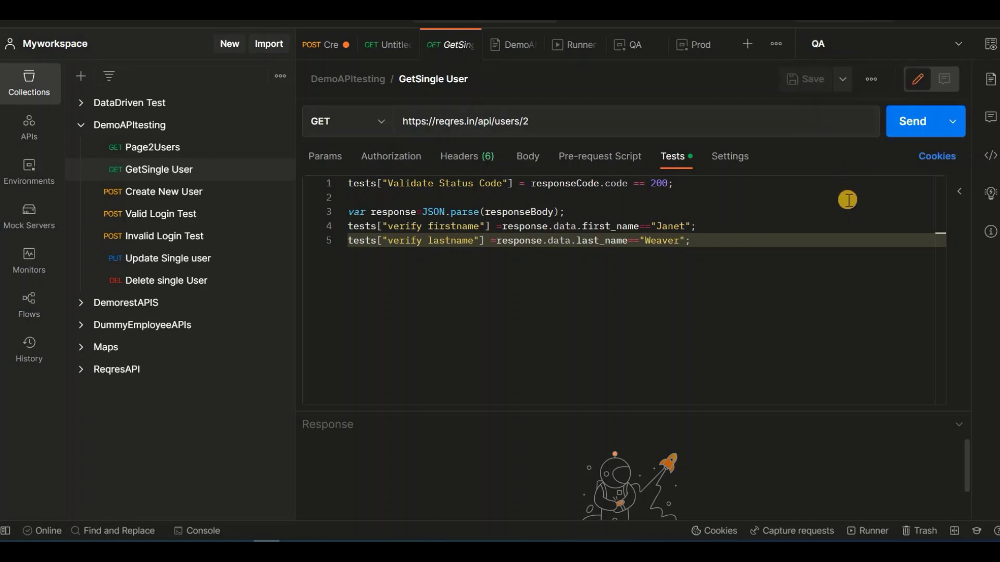
pyautogui.click(449, 122)
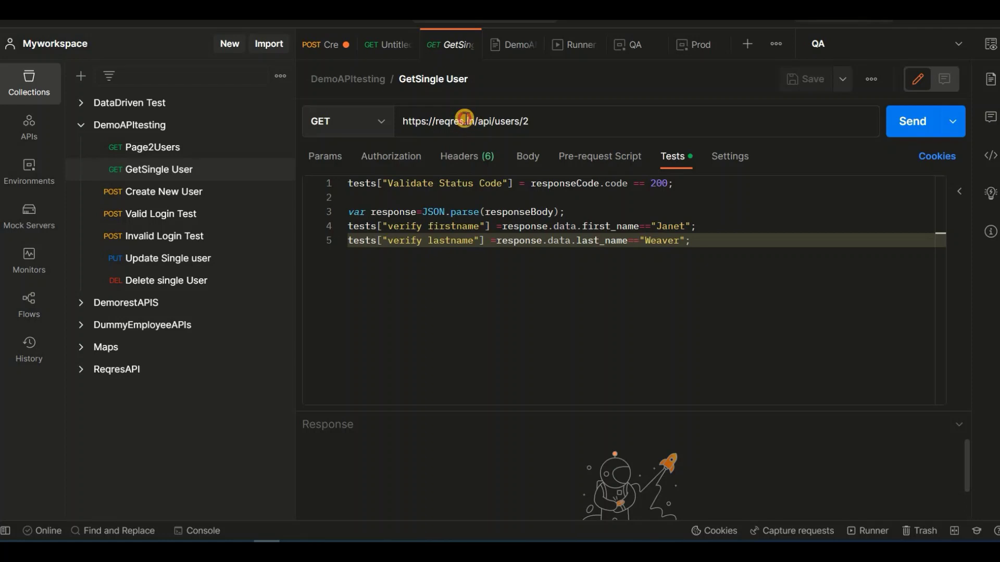
pyautogui.doubleClick(461, 121)
pyautogui.moveTo(432, 119); pyautogui.dragTo(402, 121)
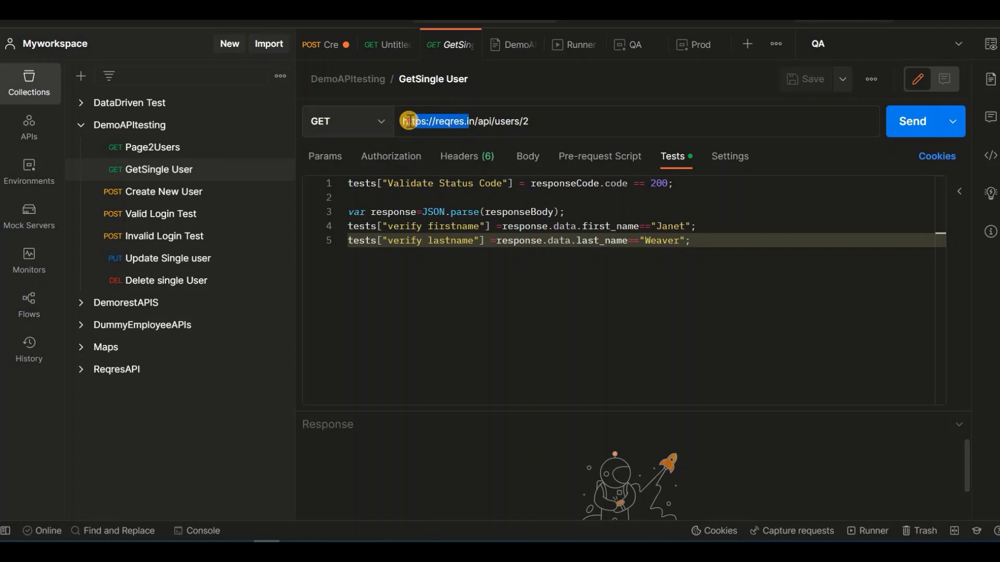
pyautogui.click(463, 121)
pyautogui.moveTo(474, 120); pyautogui.dragTo(405, 121)
pyautogui.moveTo(434, 122)
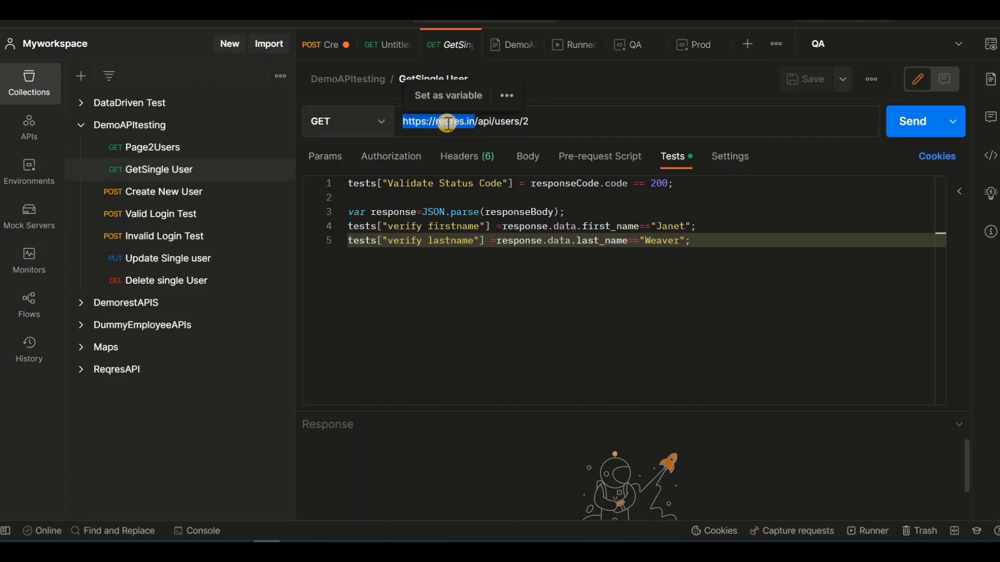
pyautogui.click(458, 97)
pyautogui.moveTo(456, 201)
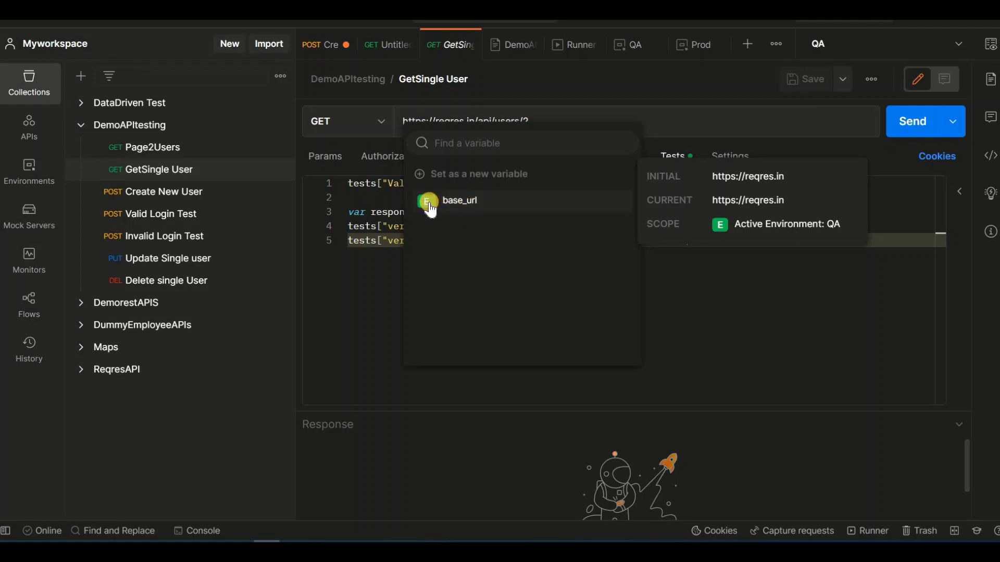
pyautogui.click(468, 209)
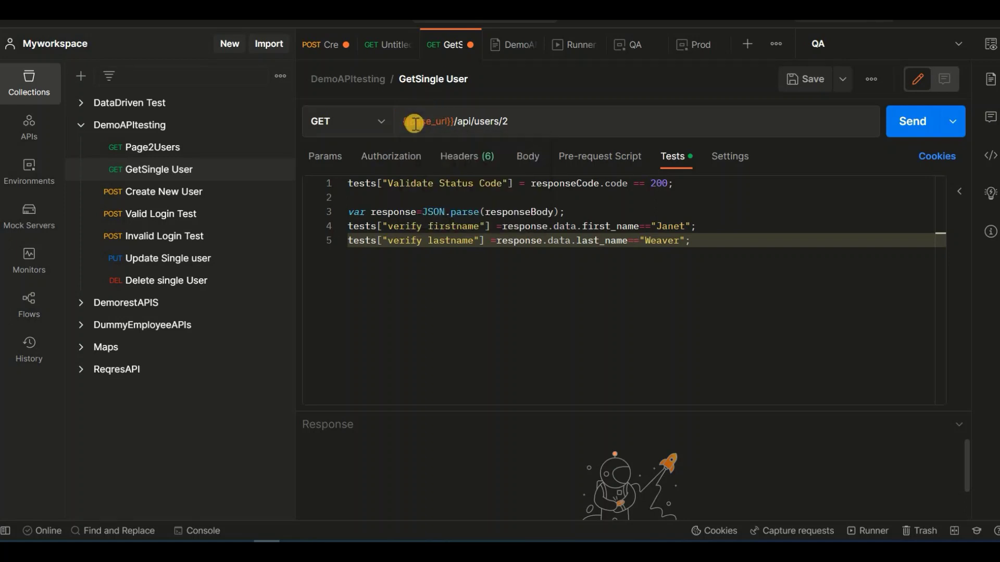
pyautogui.moveTo(414, 123)
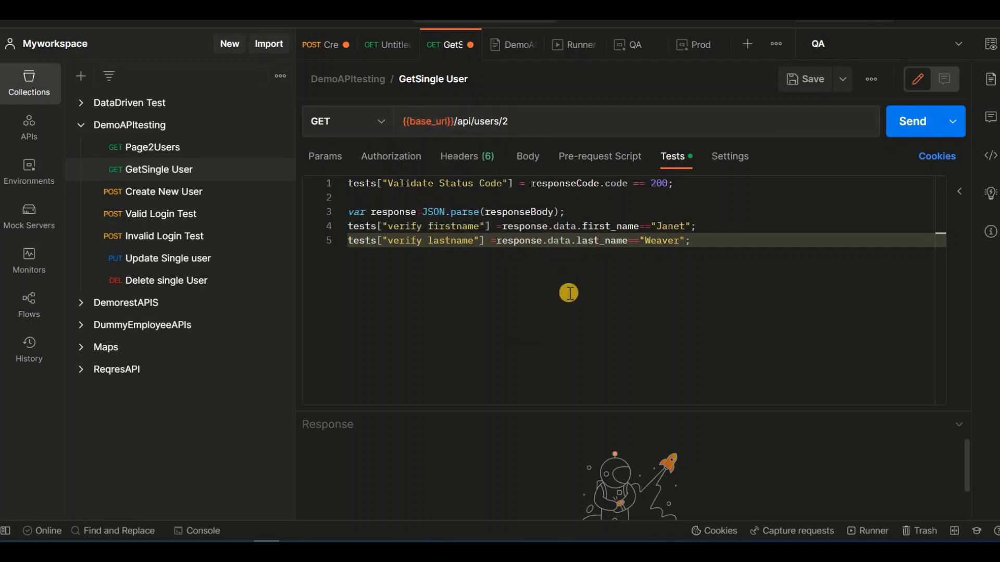
pyautogui.click(809, 80)
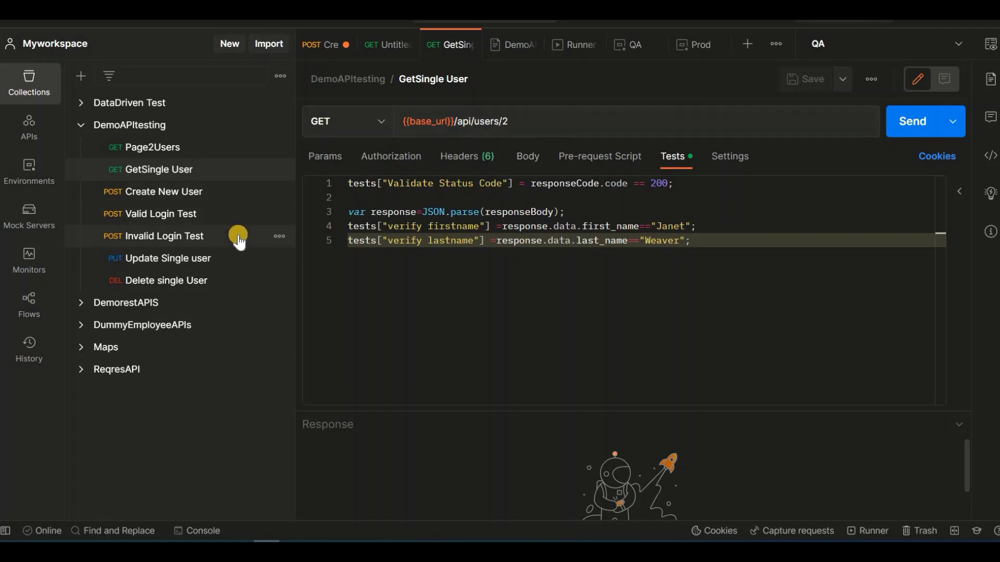
pyautogui.click(147, 149)
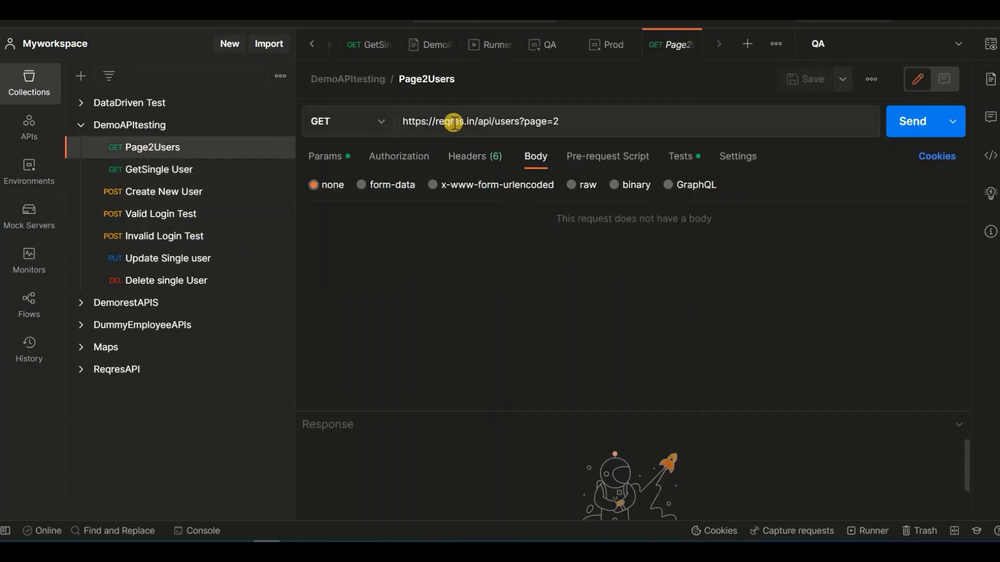
pyautogui.click(455, 121)
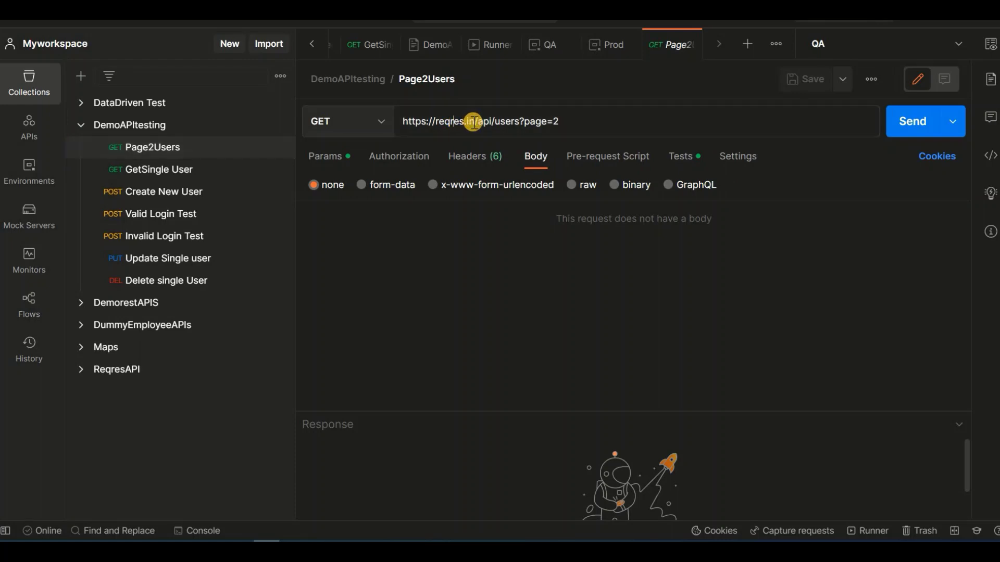
pyautogui.moveTo(399, 119); pyautogui.dragTo(401, 121)
pyautogui.click(446, 95)
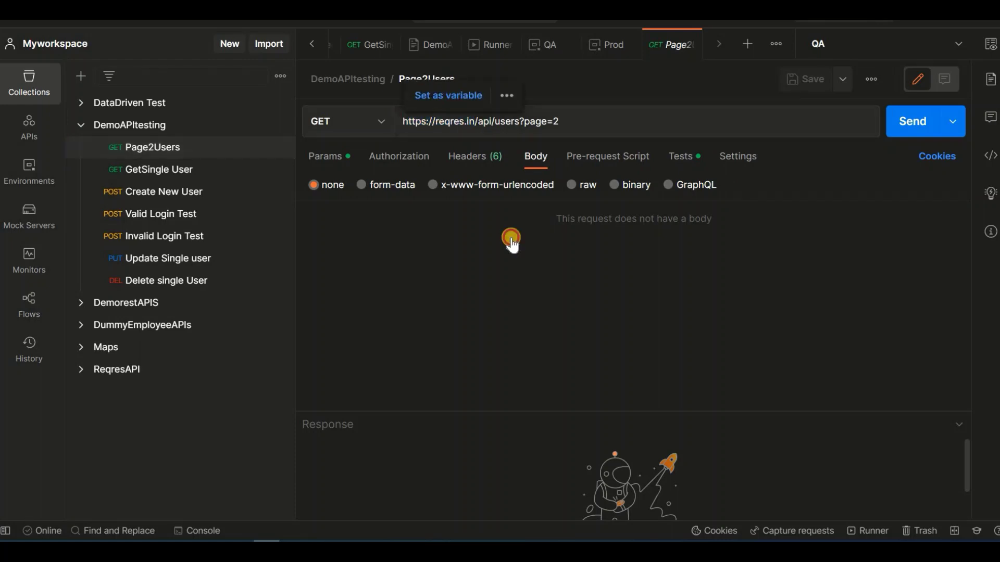
pyautogui.click(458, 200)
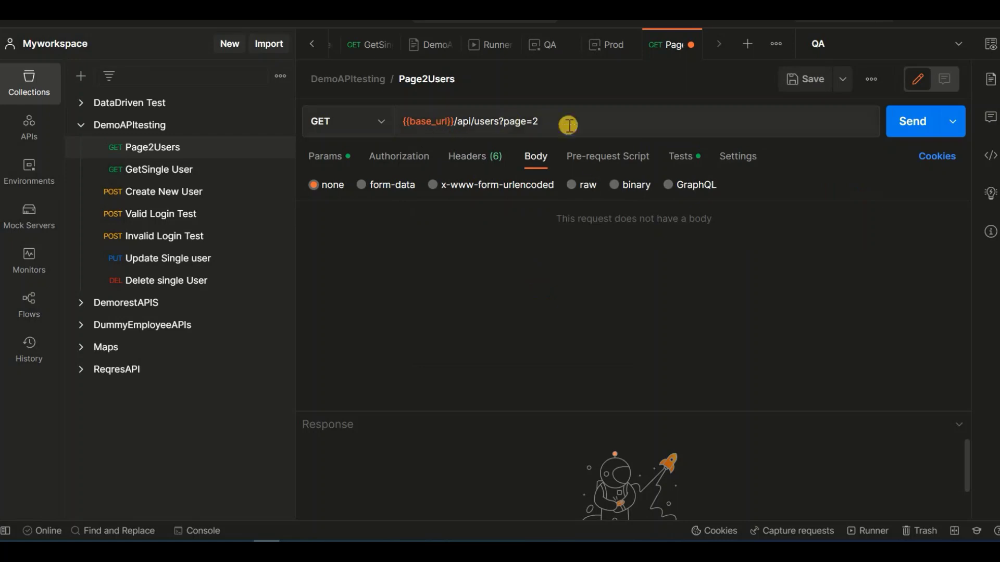
pyautogui.hotkey('ctrl', 's')
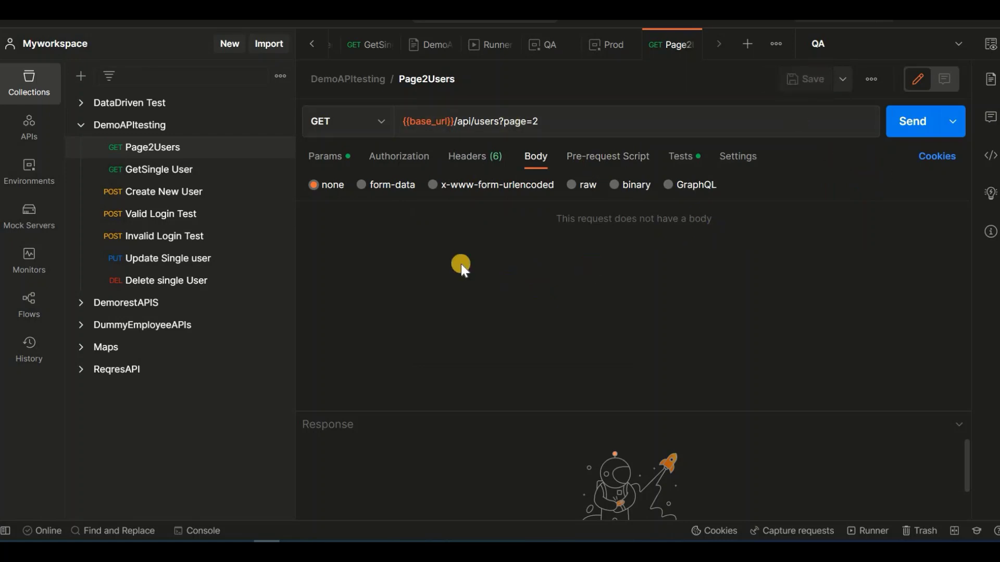
pyautogui.click(169, 194)
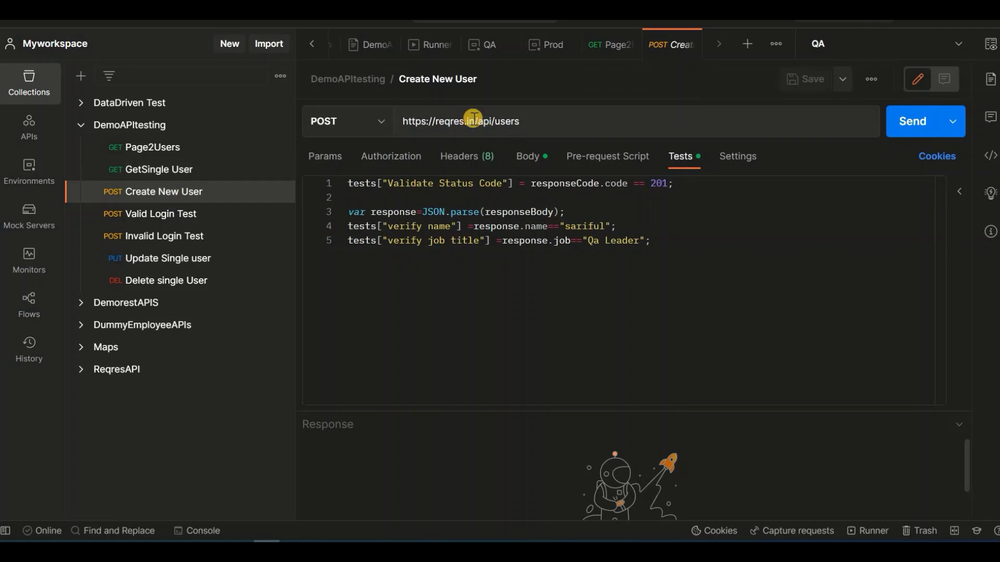
pyautogui.moveTo(402, 120); pyautogui.dragTo(475, 121)
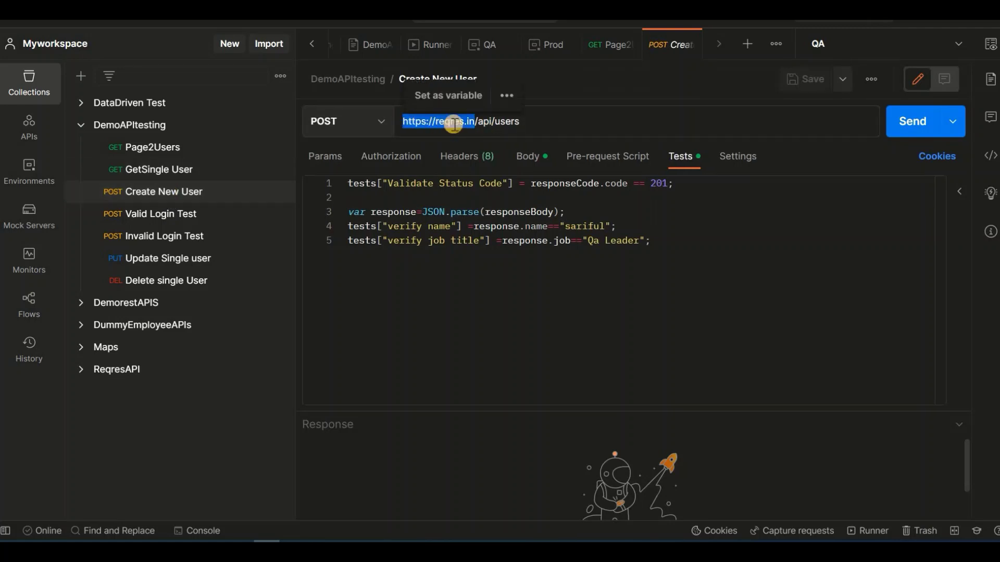
pyautogui.click(436, 96)
pyautogui.click(458, 202)
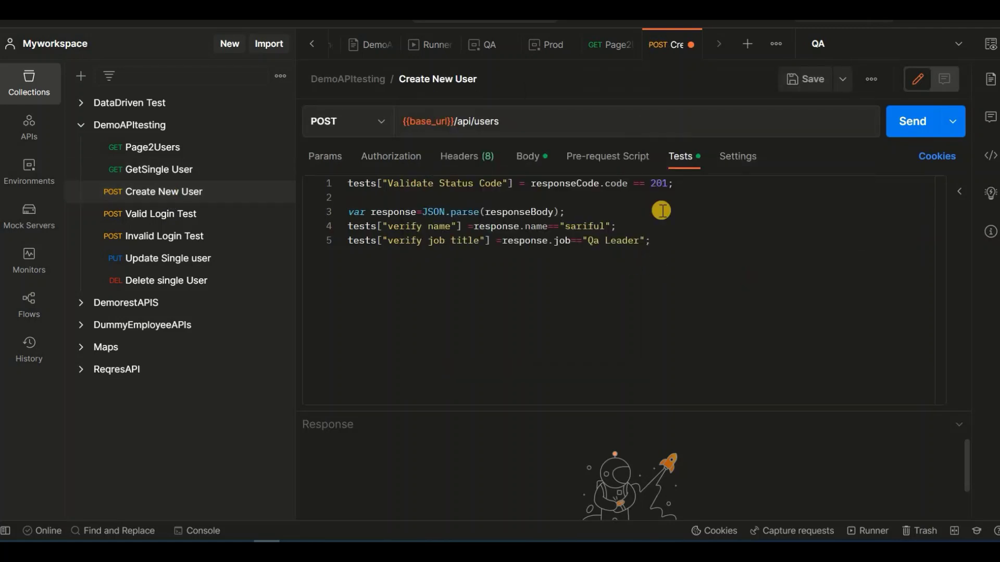
pyautogui.click(810, 87)
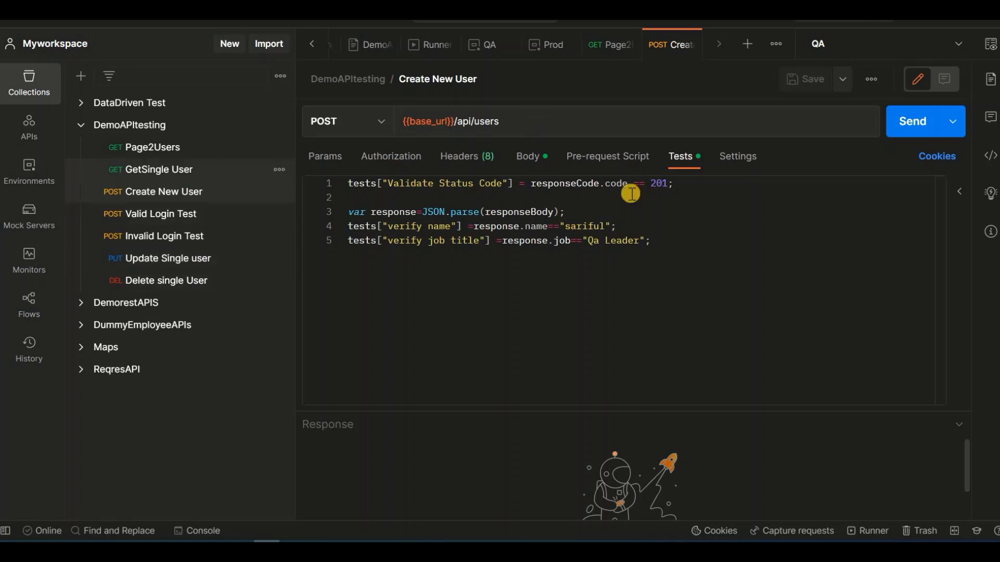
# - Send the Page2Users request with QA active and enlarge the response area
pyautogui.click(172, 151)
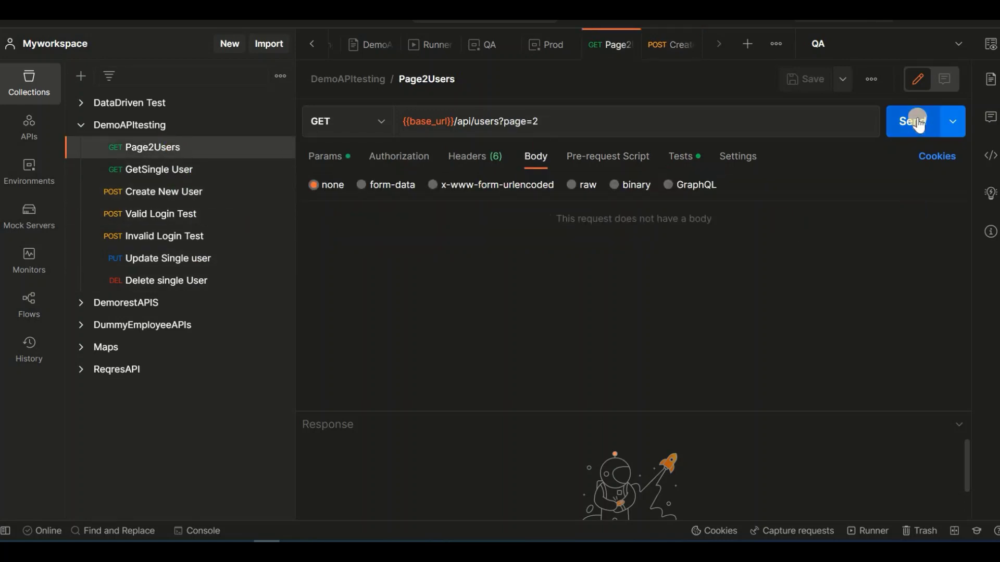
pyautogui.click(881, 337)
pyautogui.hotkey('ctrl', 'Return')
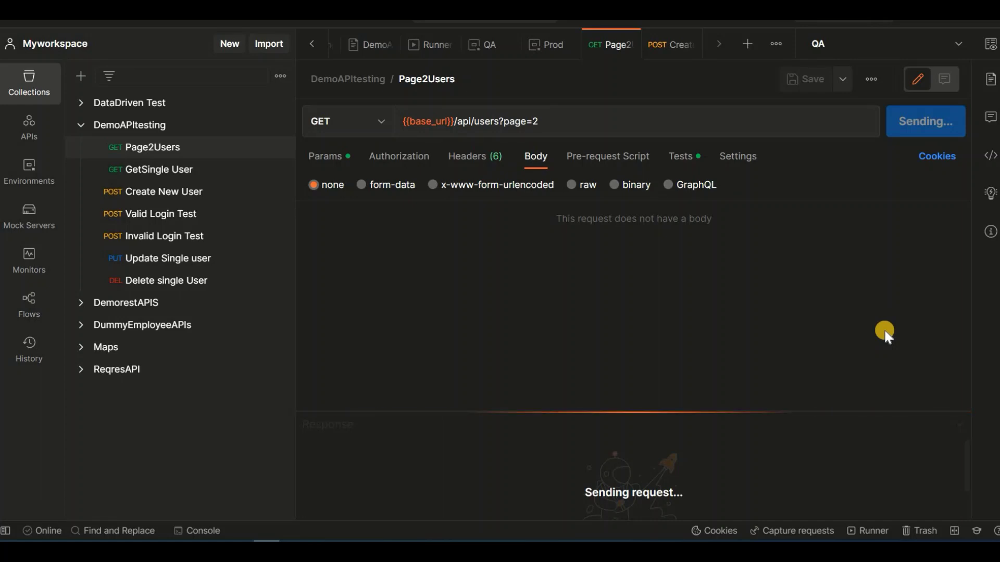
pyautogui.moveTo(703, 411); pyautogui.dragTo(676, 250)
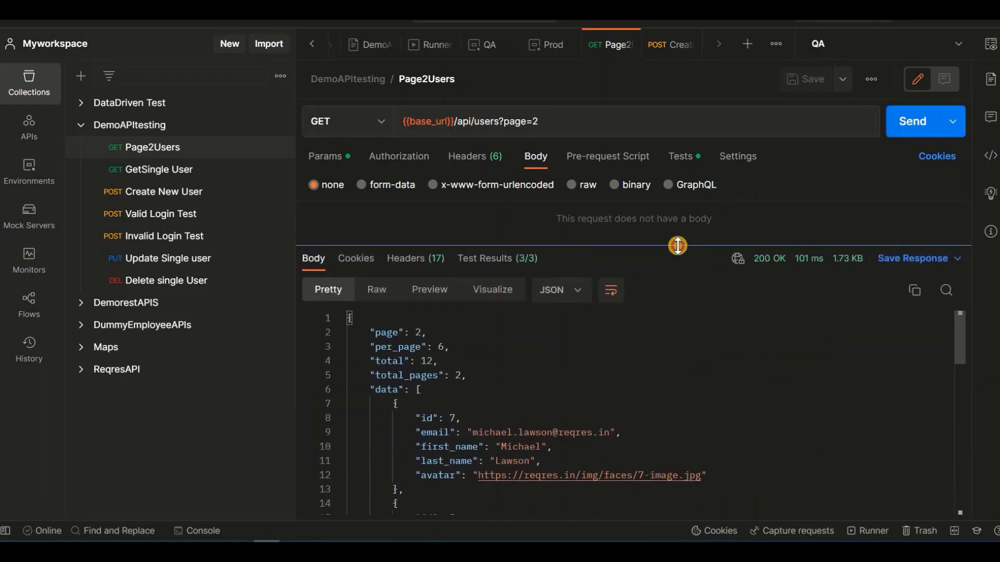
# - Examine the user records in the Page2Users response body and the base_url variable in the request URL
pyautogui.scroll(-5, 509, 441)
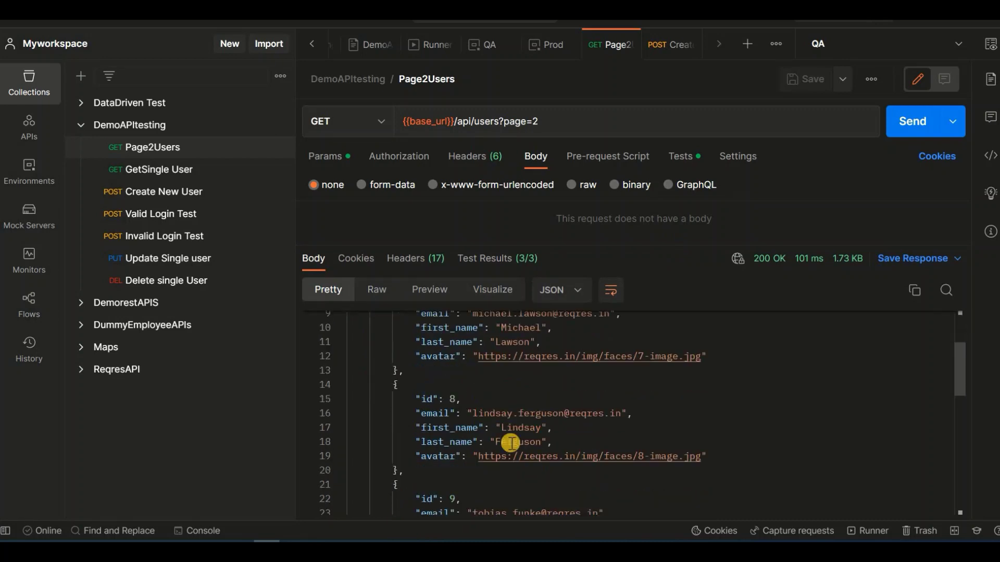
pyautogui.scroll(-5, 512, 459)
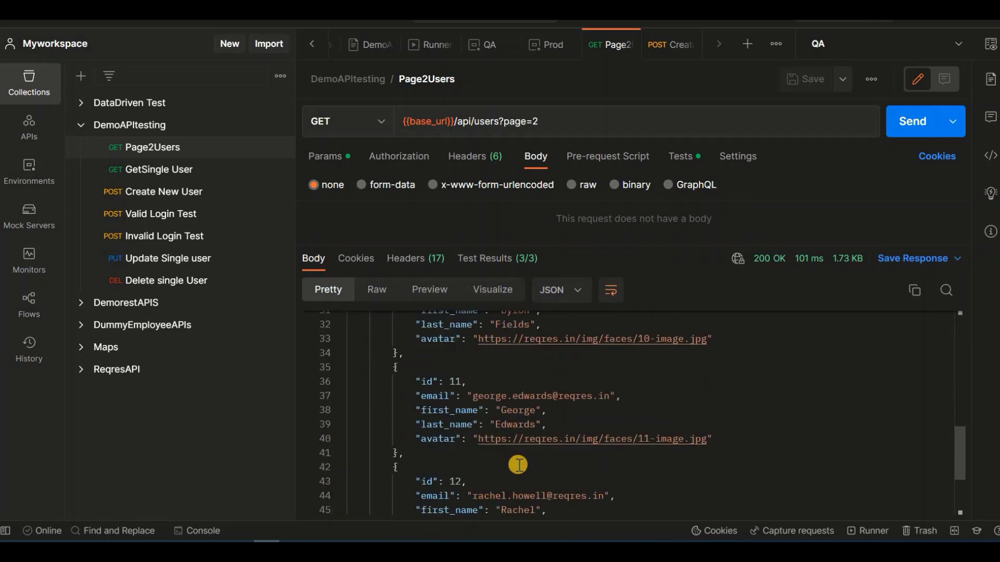
pyautogui.scroll(4, 522, 444)
pyautogui.scroll(5, 523, 443)
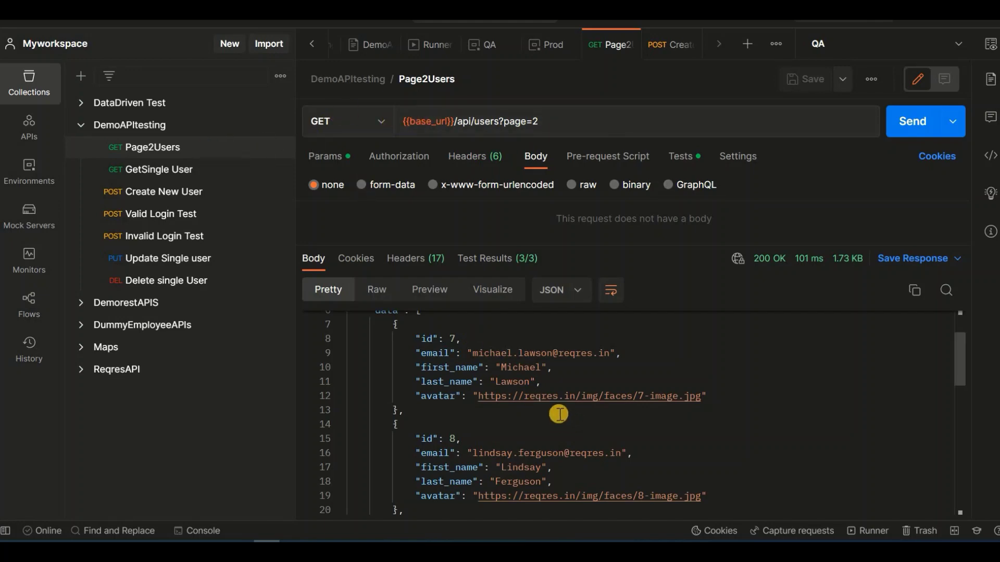
pyautogui.scroll(-1, 559, 414)
pyautogui.scroll(-2, 559, 414)
pyautogui.scroll(3, 559, 414)
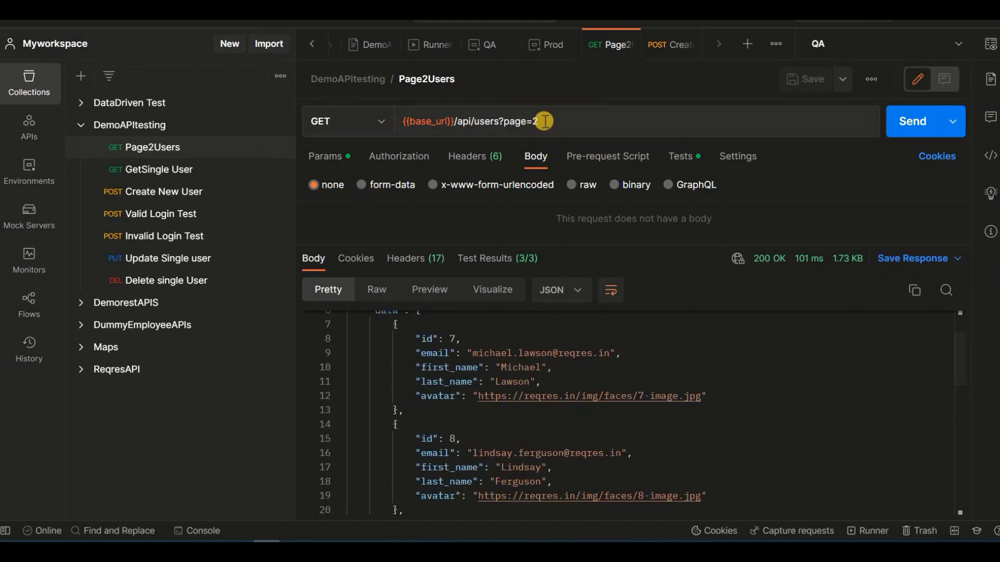
pyautogui.scroll(-7, 476, 404)
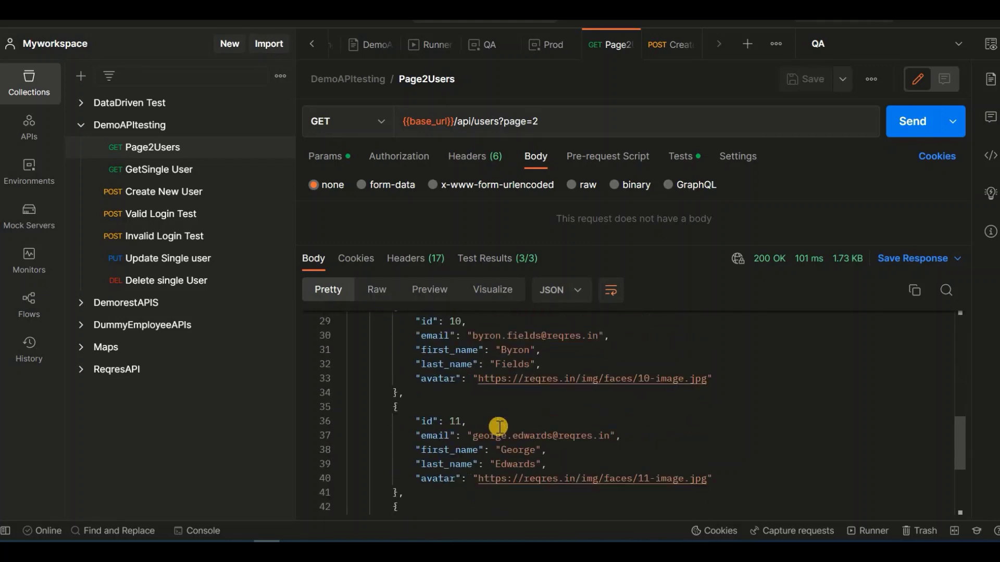
pyautogui.scroll(3, 505, 417)
pyautogui.scroll(5, 505, 417)
pyautogui.moveTo(451, 121); pyautogui.dragTo(408, 121)
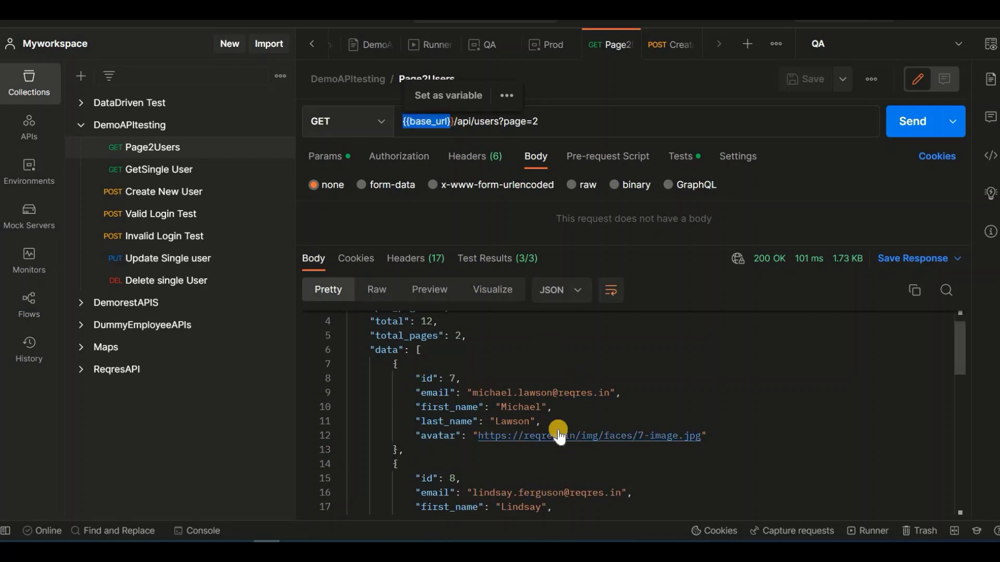
# - Send the GetSingle User request with QA active and review its response body in an enlarged response area
pyautogui.click(155, 172)
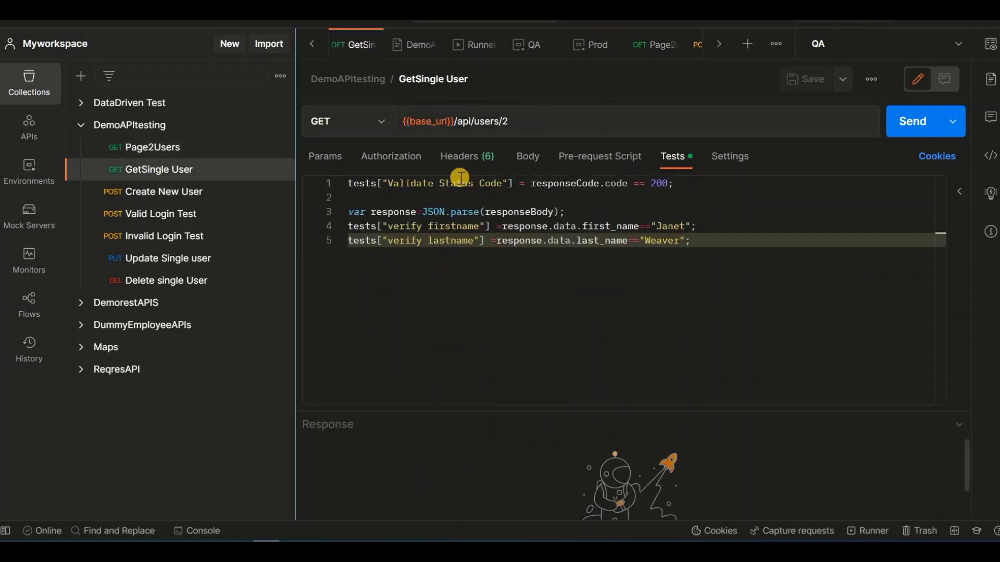
pyautogui.click(917, 123)
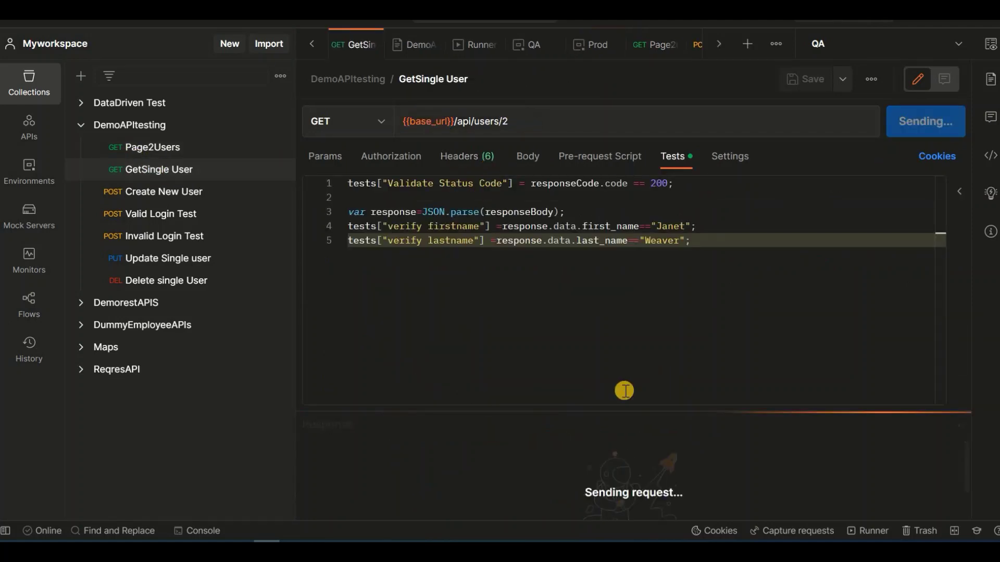
pyautogui.moveTo(607, 412); pyautogui.dragTo(594, 285)
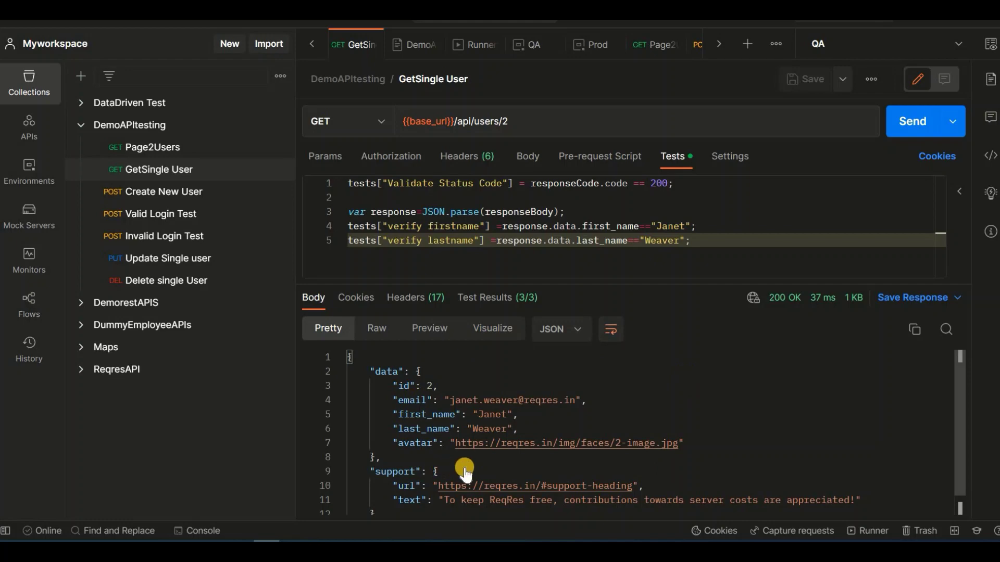
pyautogui.scroll(-1, 466, 467)
pyautogui.scroll(1, 467, 466)
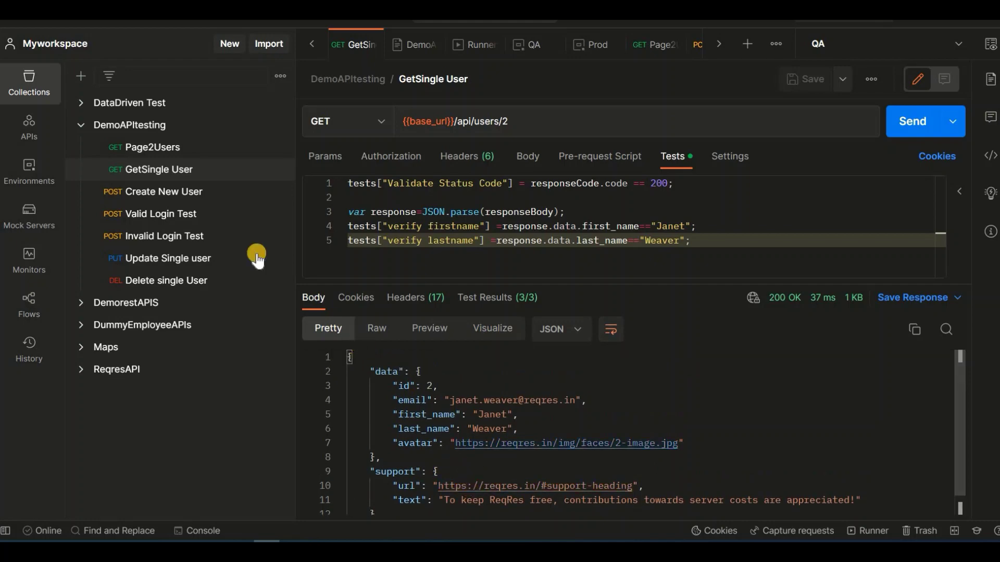
# - Send the Create New User request with QA active and enlarge the response area to show the whole body
pyautogui.click(172, 192)
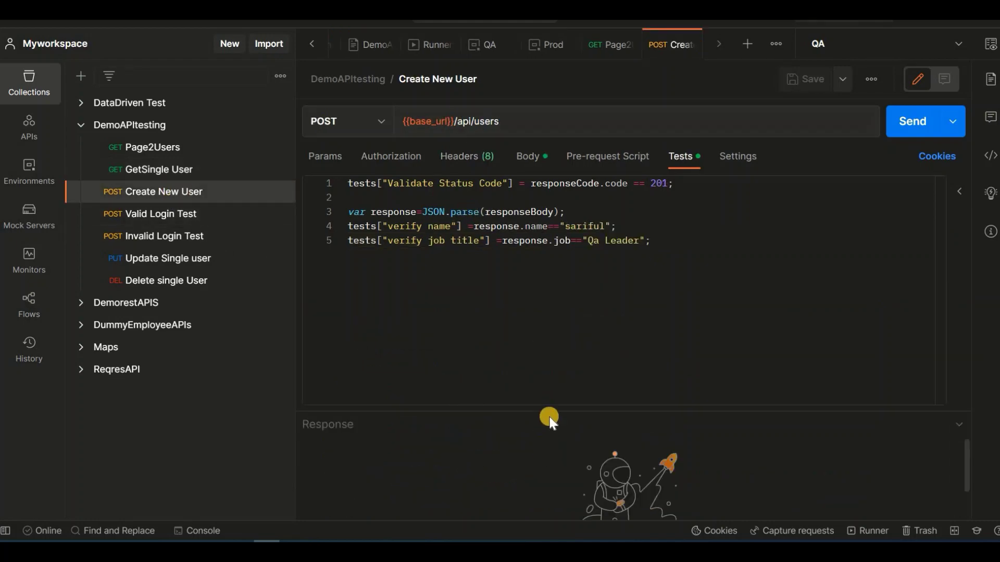
pyautogui.click(912, 120)
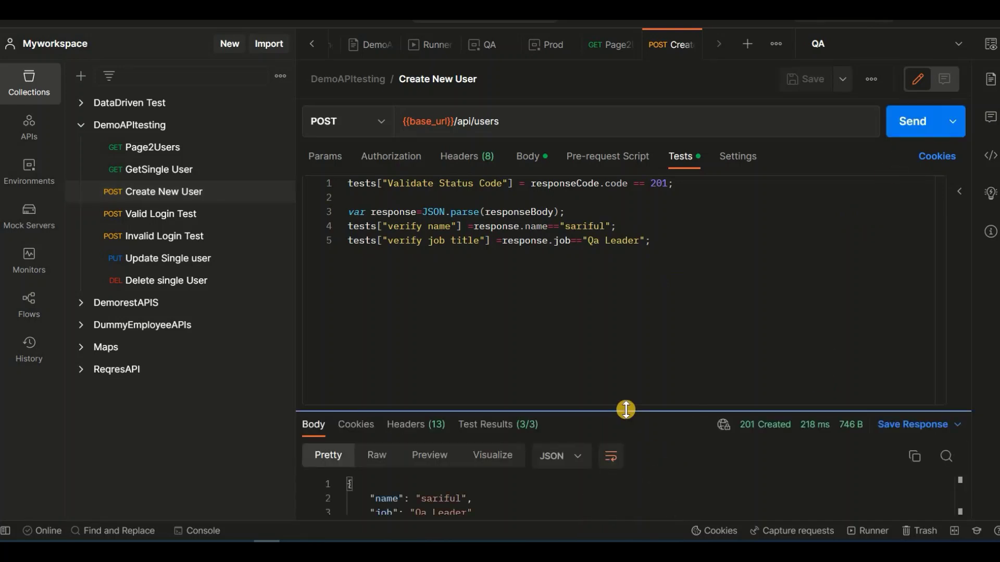
pyautogui.moveTo(606, 323); pyautogui.dragTo(604, 314)
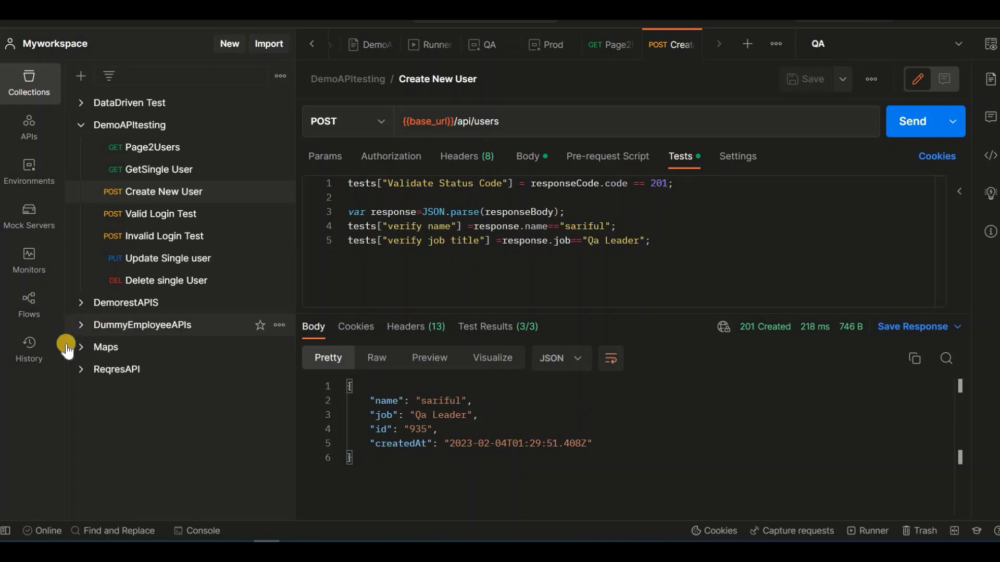
# - Open the QA environment and review the initial and current values of its base_url variable
pyautogui.click(26, 180)
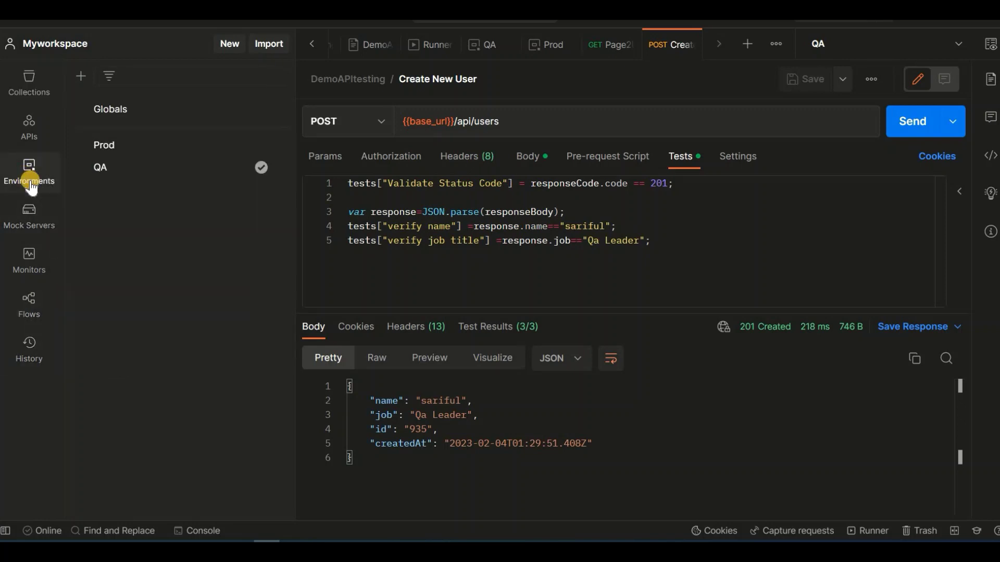
pyautogui.click(104, 169)
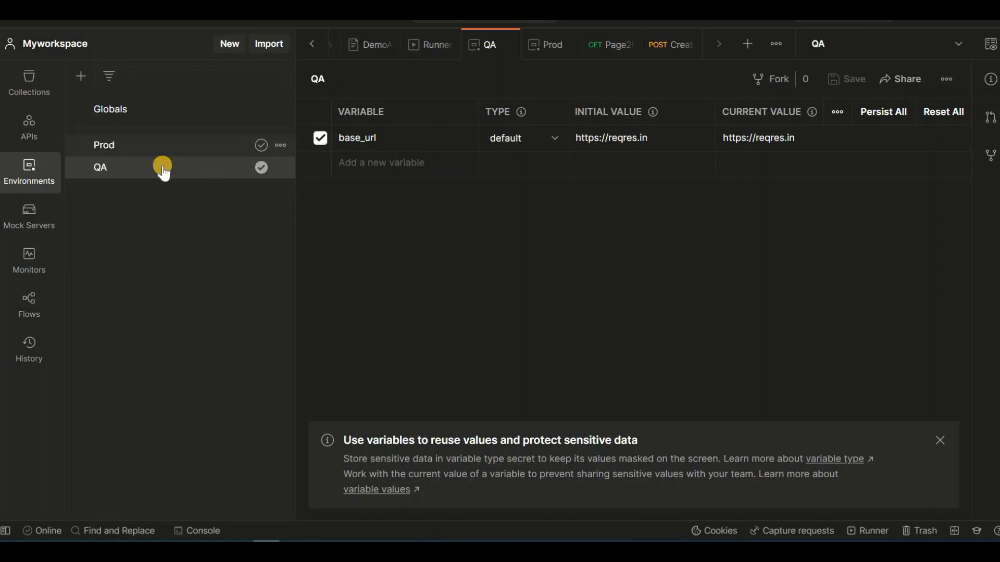
pyautogui.click(661, 138)
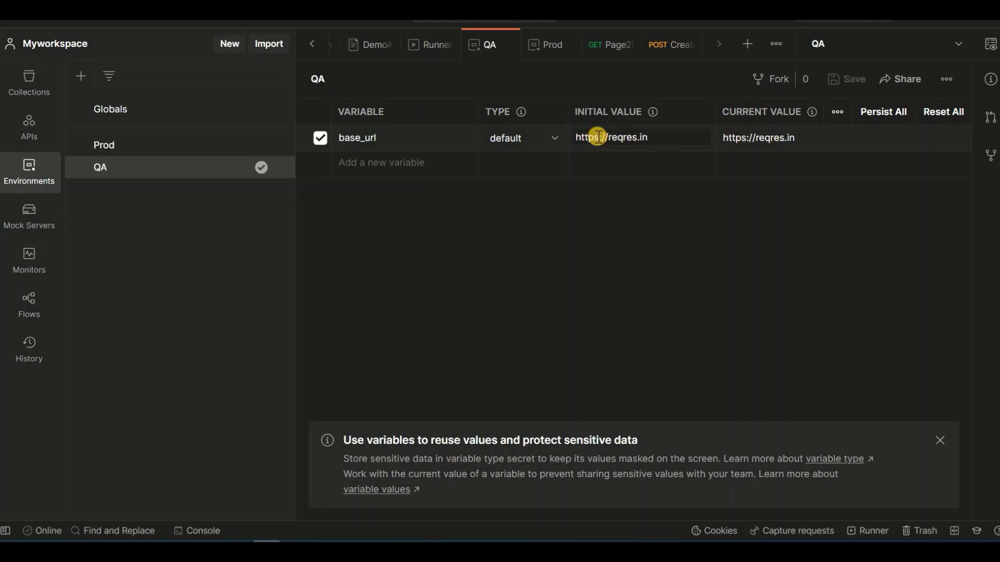
pyautogui.click(803, 138)
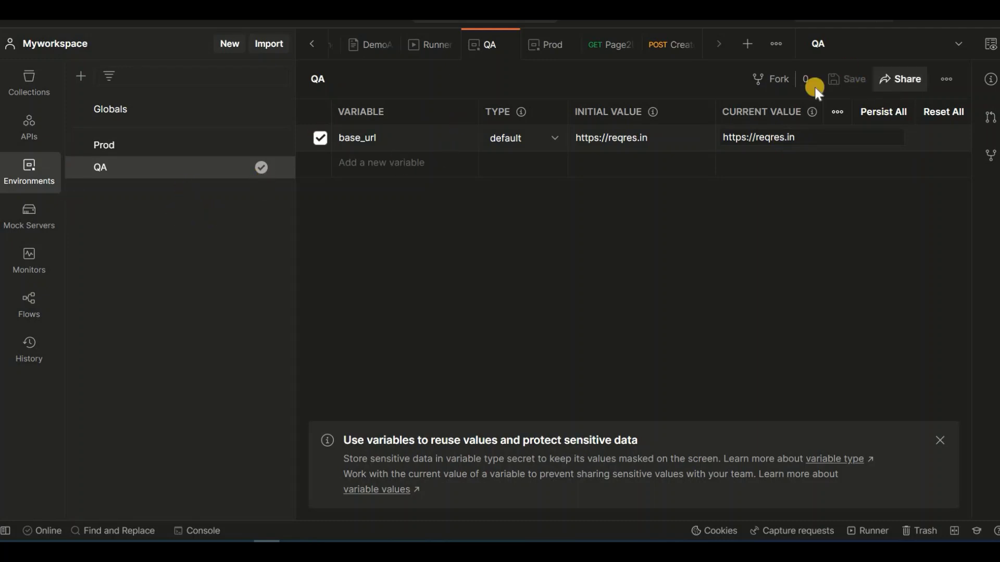
# - Reopen the Page2Users request in the DemoAPItesting collection and inspect the base_url variable in its URL
pyautogui.click(28, 86)
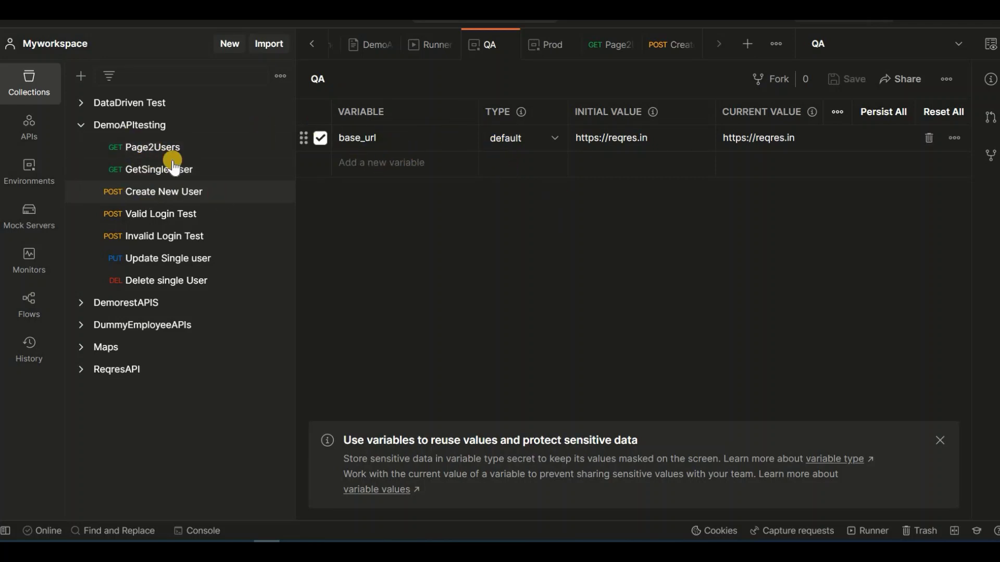
pyautogui.click(150, 152)
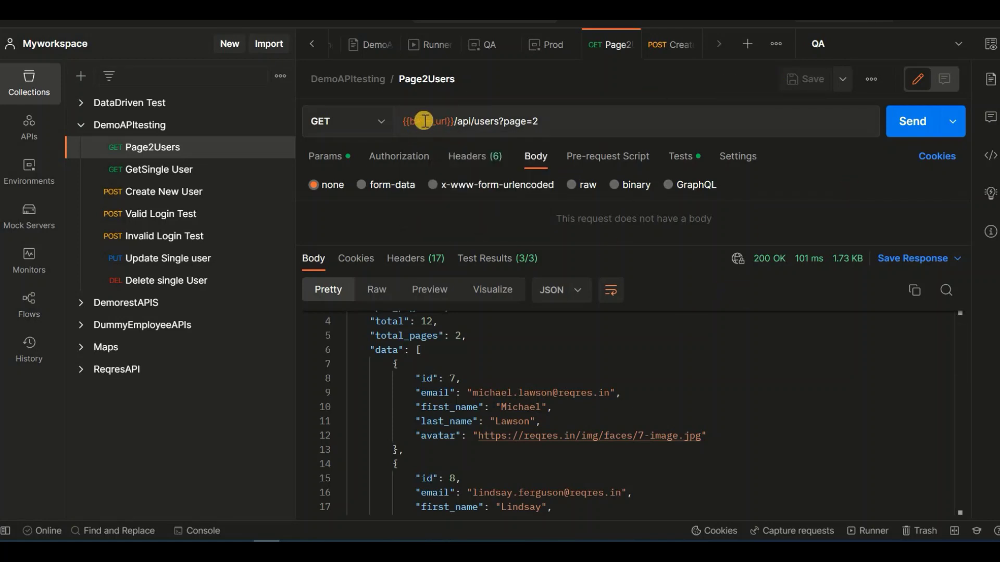
pyautogui.moveTo(420, 123)
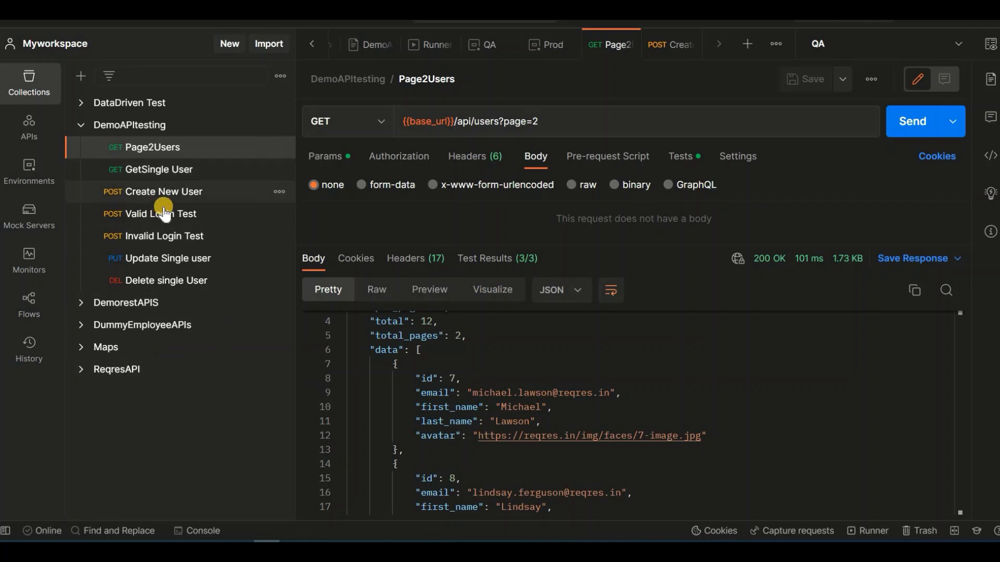
# - Send the Page2Users request with Prod as the active environment and open the console to check the URL called
pyautogui.click(960, 45)
pyautogui.click(839, 108)
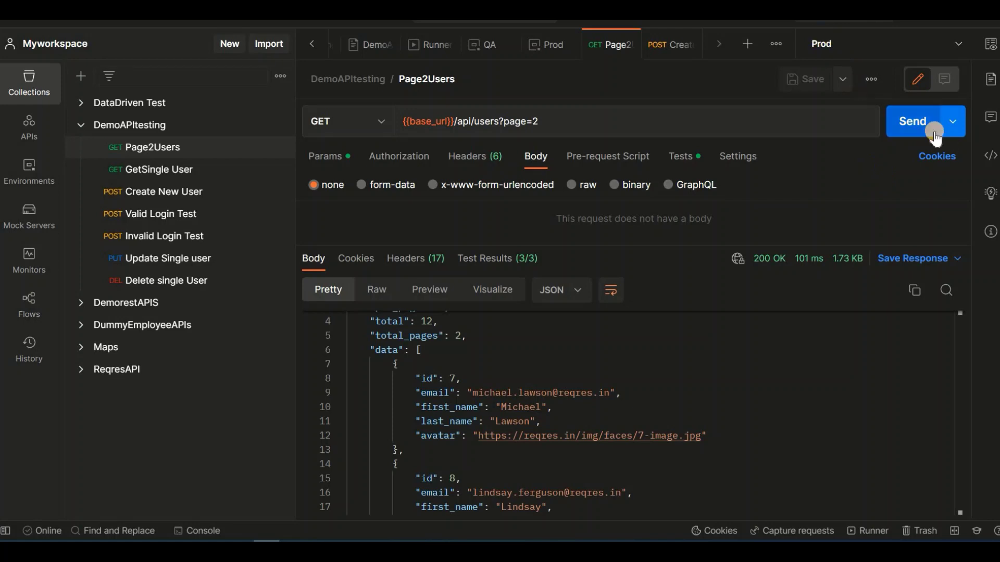
pyautogui.click(917, 128)
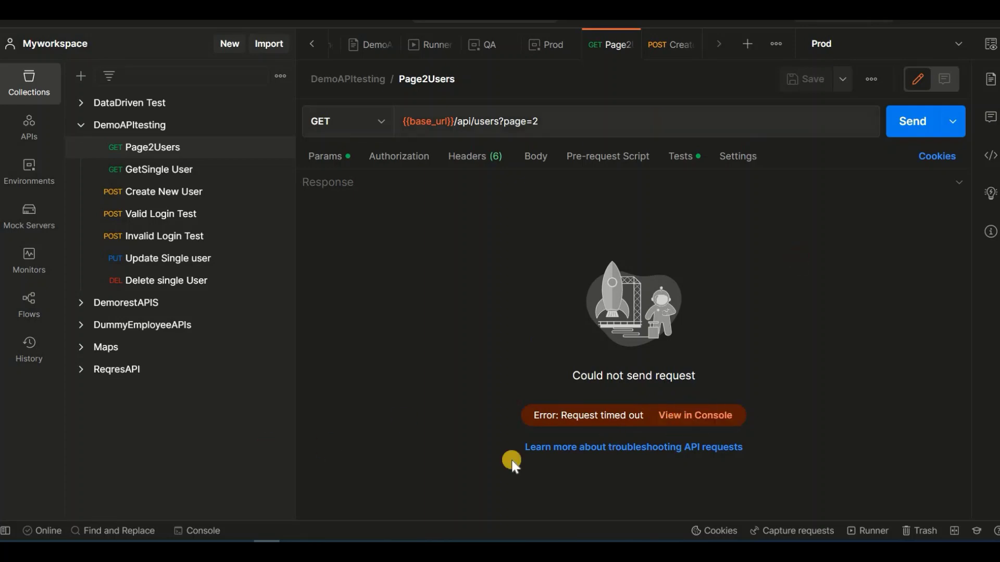
pyautogui.click(197, 532)
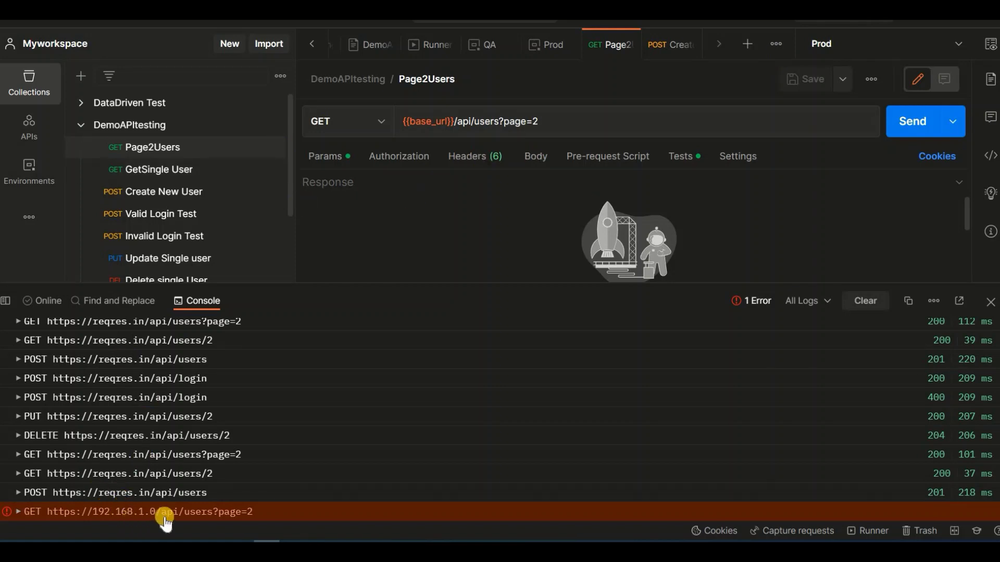
# - Expand the failed Page2Users request in the console to read its error and request headers, and collapse it again
pyautogui.click(17, 512)
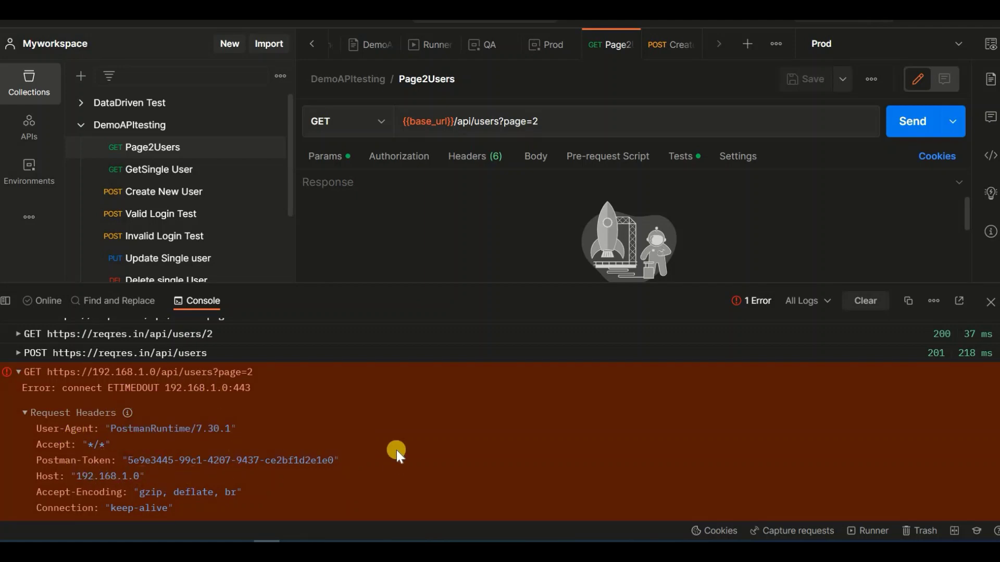
pyautogui.click(17, 373)
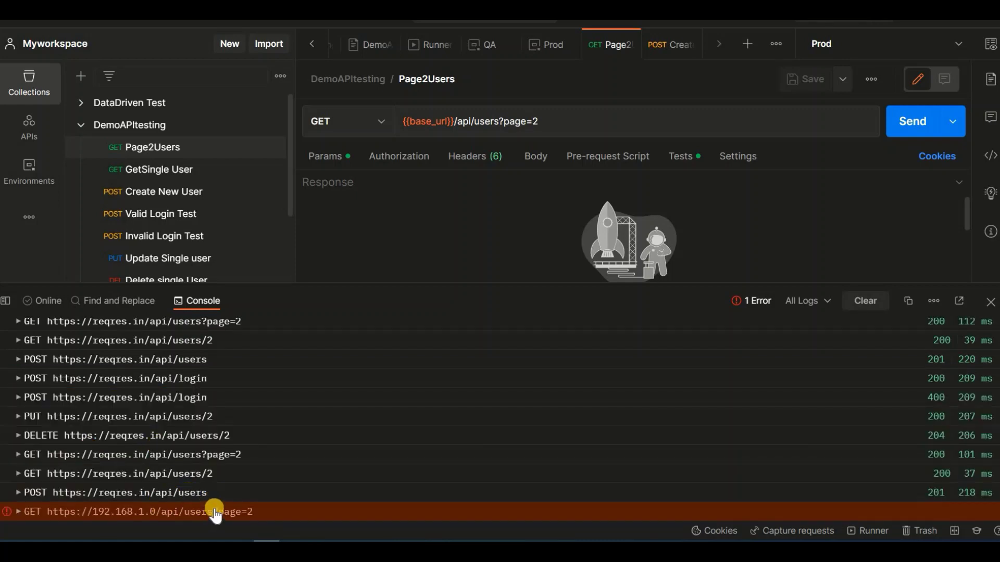
# - Switch the active environment to QA and close the console
pyautogui.click(960, 44)
pyautogui.click(840, 132)
pyautogui.click(991, 301)
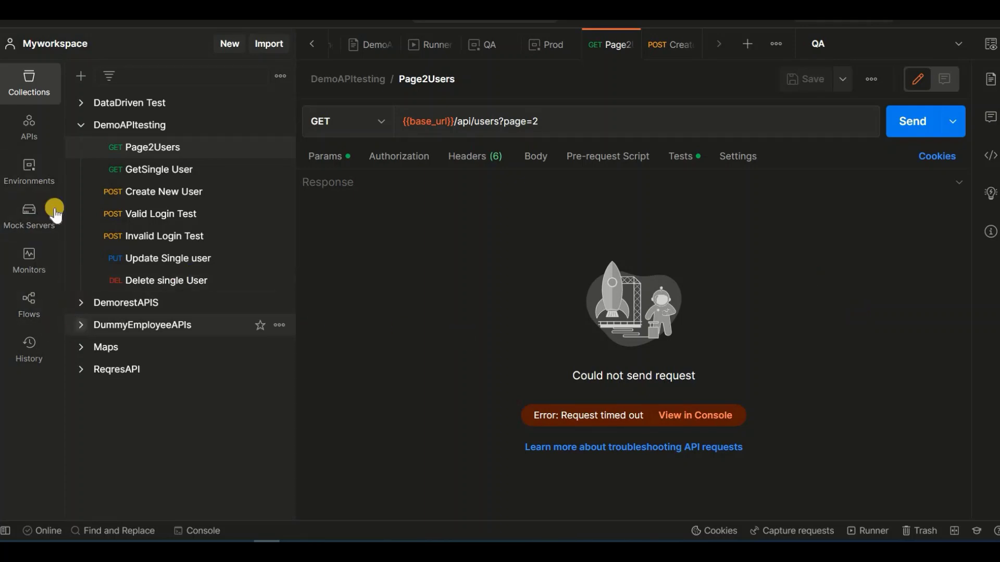
# - Open the QA environment and inspect the name of its base_url variable
pyautogui.click(30, 177)
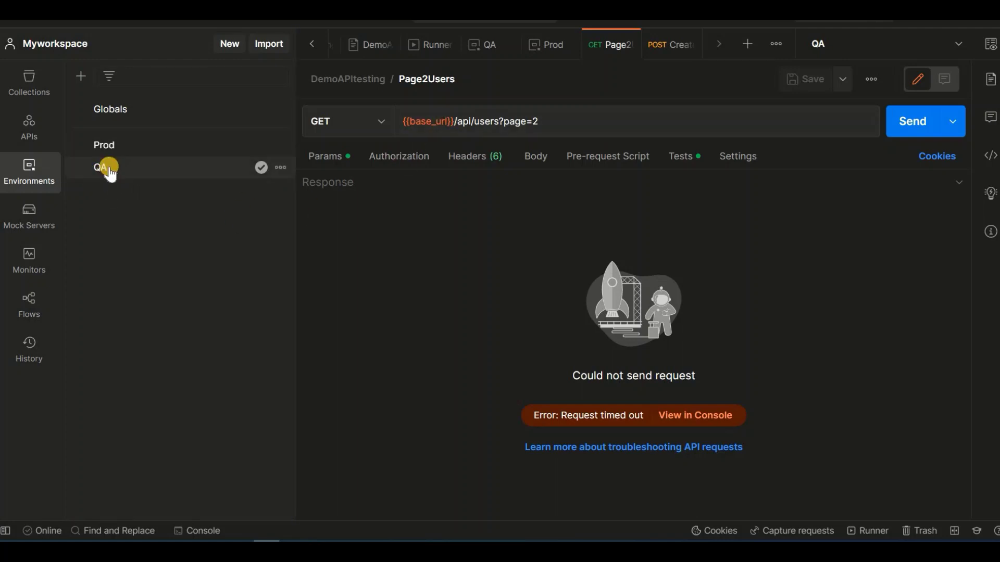
pyautogui.click(134, 169)
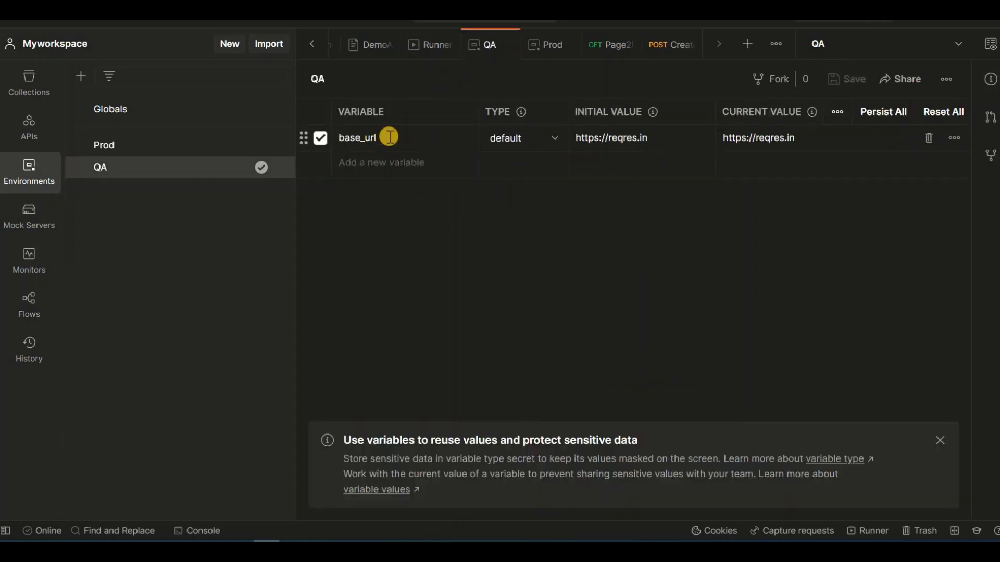
pyautogui.click(398, 146)
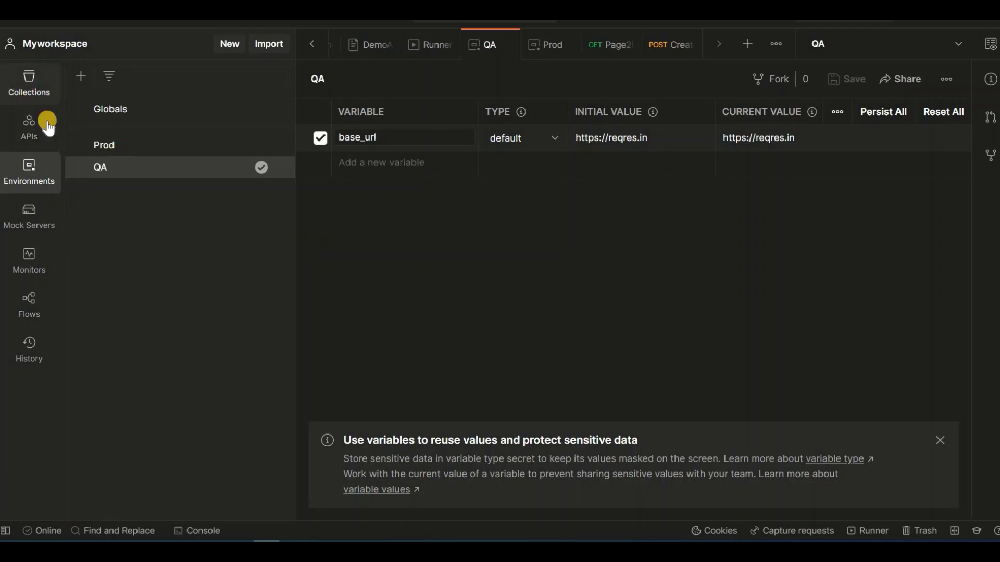
pyautogui.doubleClick(340, 138)
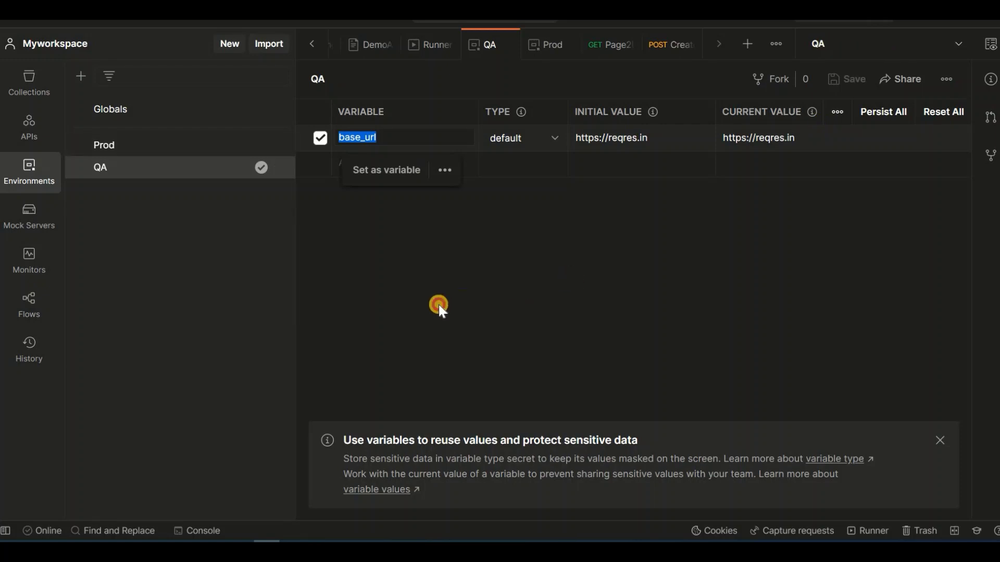
pyautogui.click(439, 305)
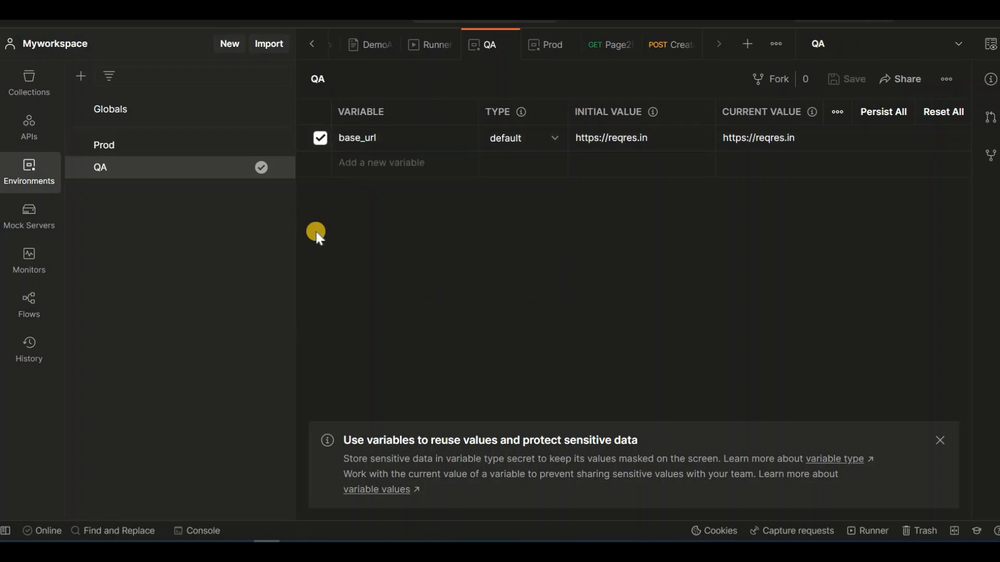
# - Open the workspace's global variables and add a variable named base_url
pyautogui.click(111, 109)
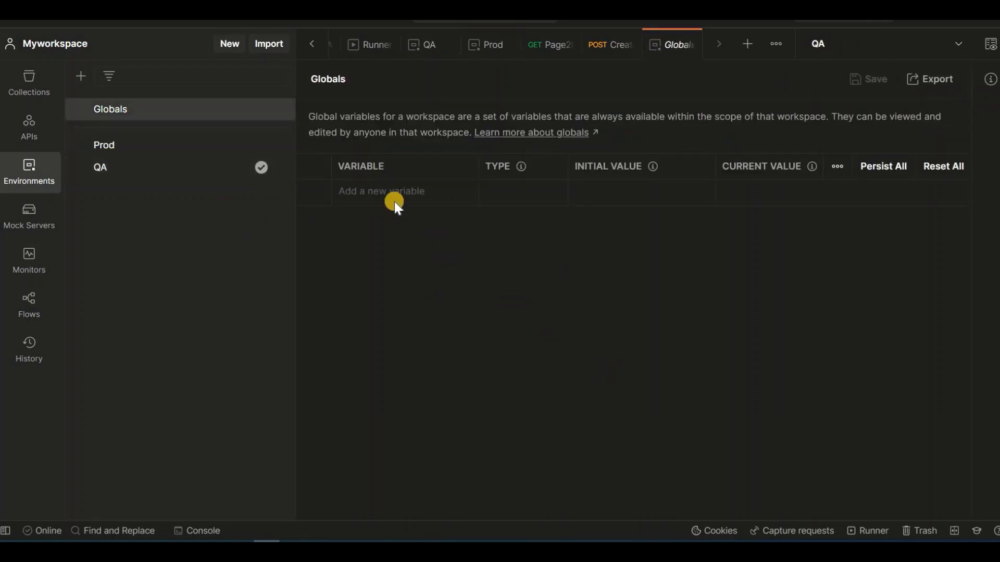
pyautogui.click(384, 195)
pyautogui.write('base_url')
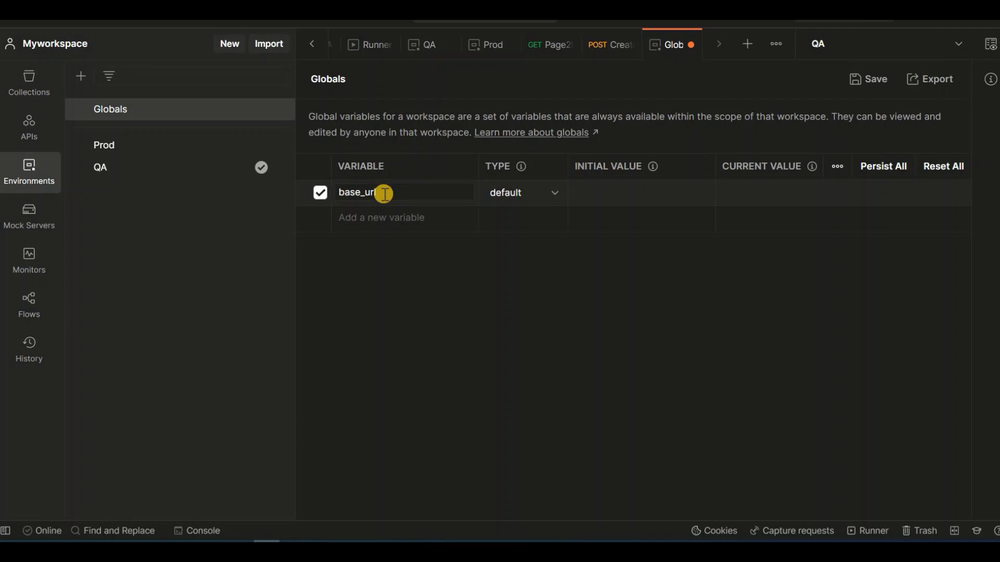
pyautogui.click(629, 191)
pyautogui.write('https://192.168.1.0')
pyautogui.moveTo(669, 193); pyautogui.dragTo(487, 197)
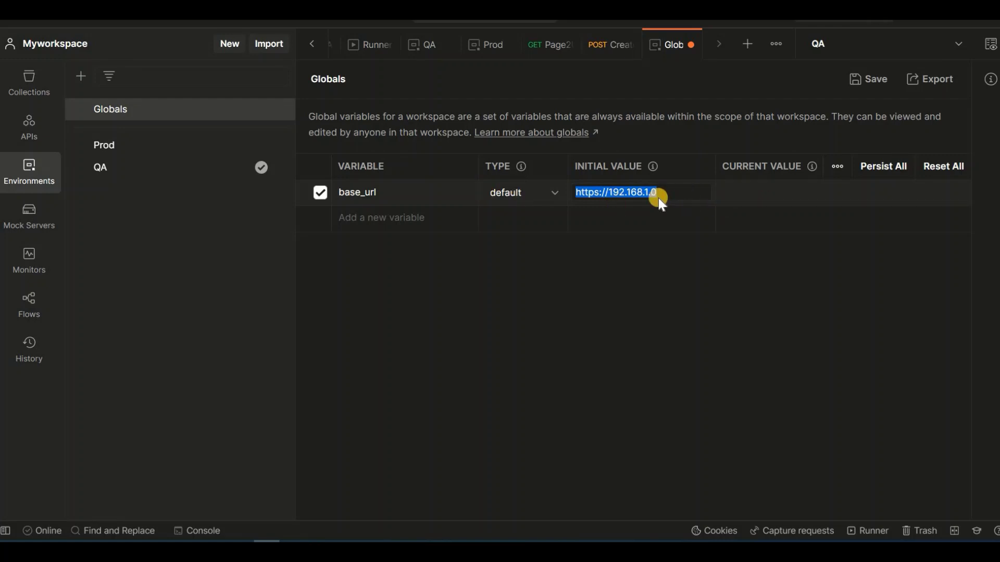
pyautogui.press('BackSpace')
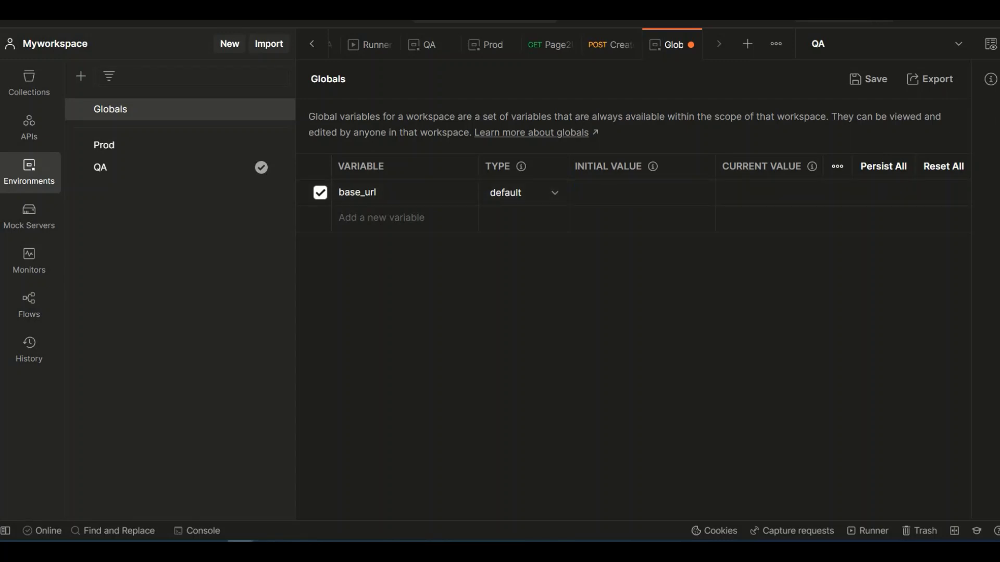
pyautogui.click(592, 195)
pyautogui.write('https://reqres.in')
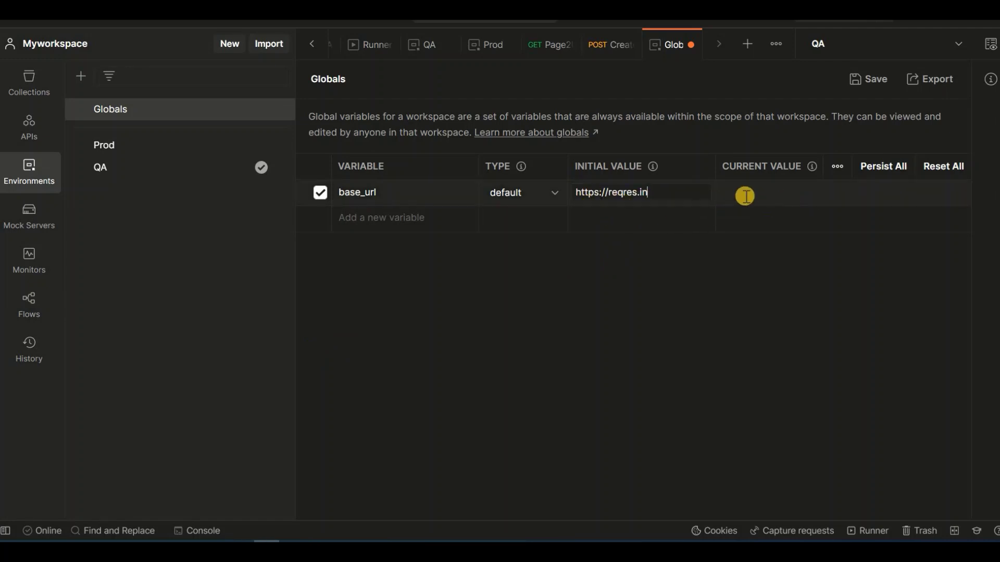
pyautogui.click(789, 365)
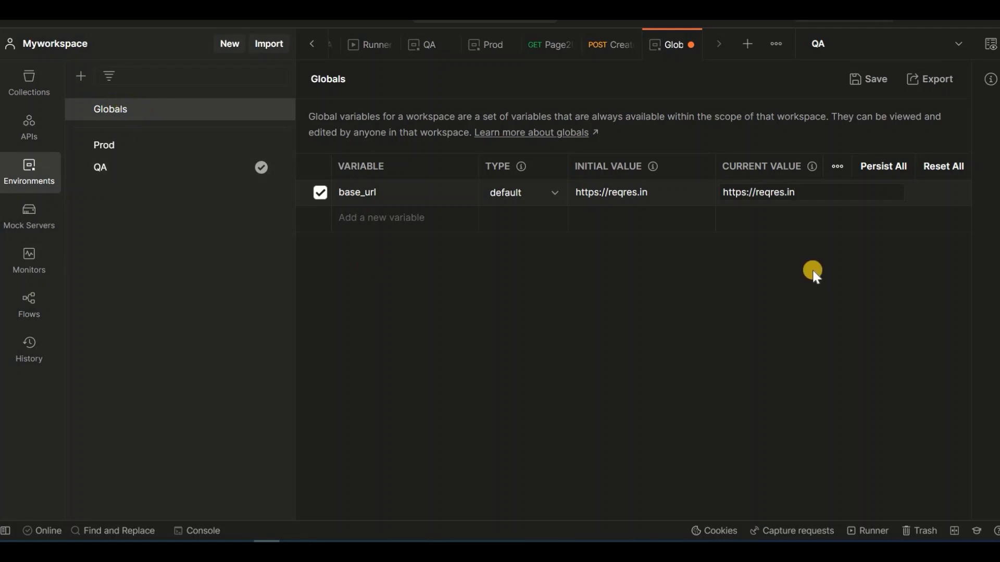
pyautogui.click(867, 80)
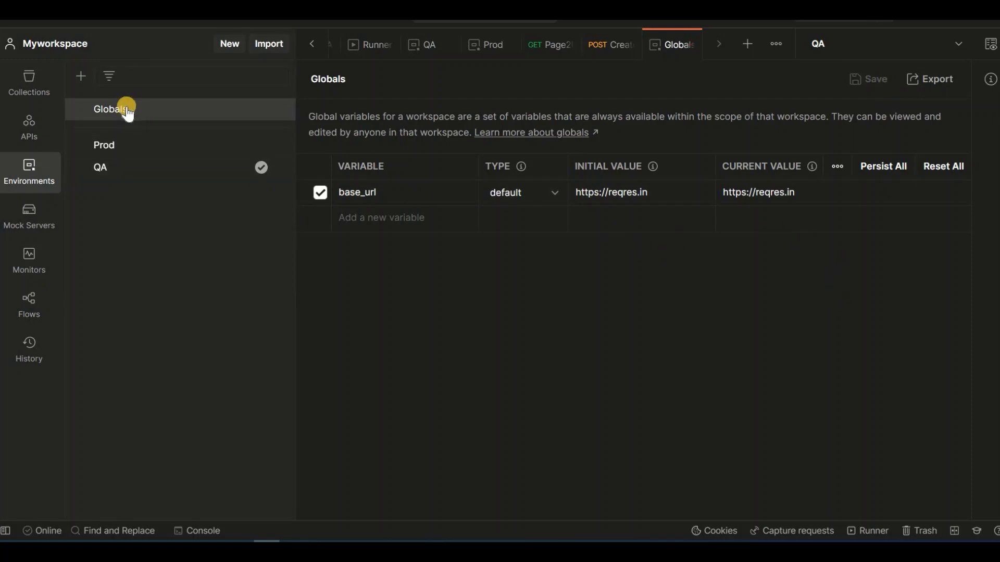
# - Review the global base_url variable against the collections in the workspace that can use it
pyautogui.click(368, 200)
pyautogui.click(22, 89)
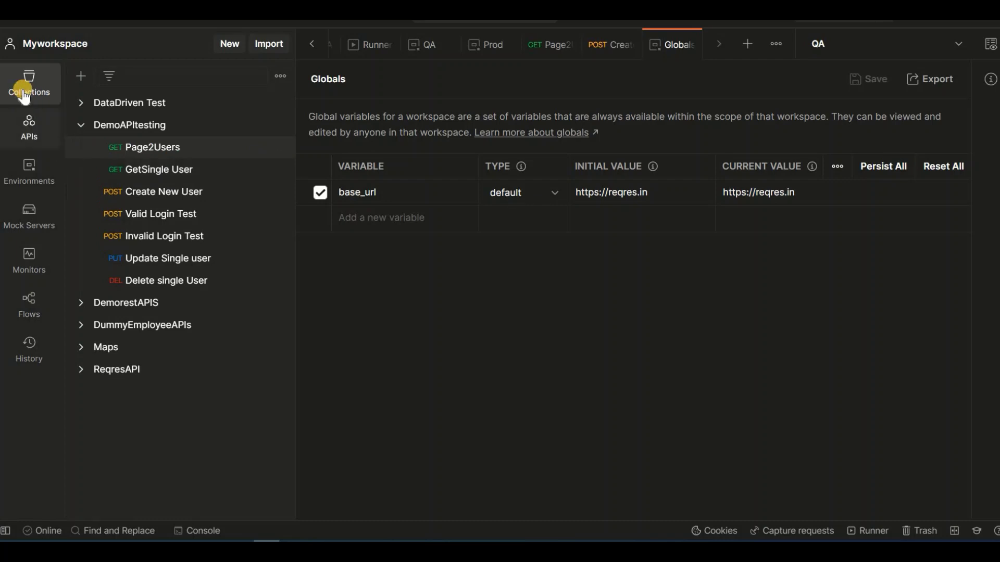
pyautogui.click(29, 175)
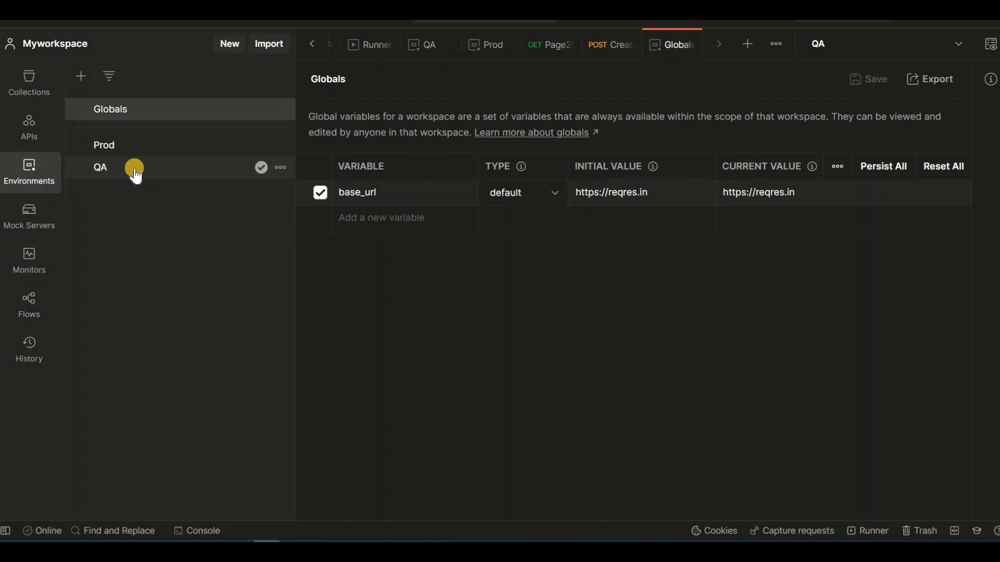
pyautogui.click(368, 182)
pyautogui.click(404, 194)
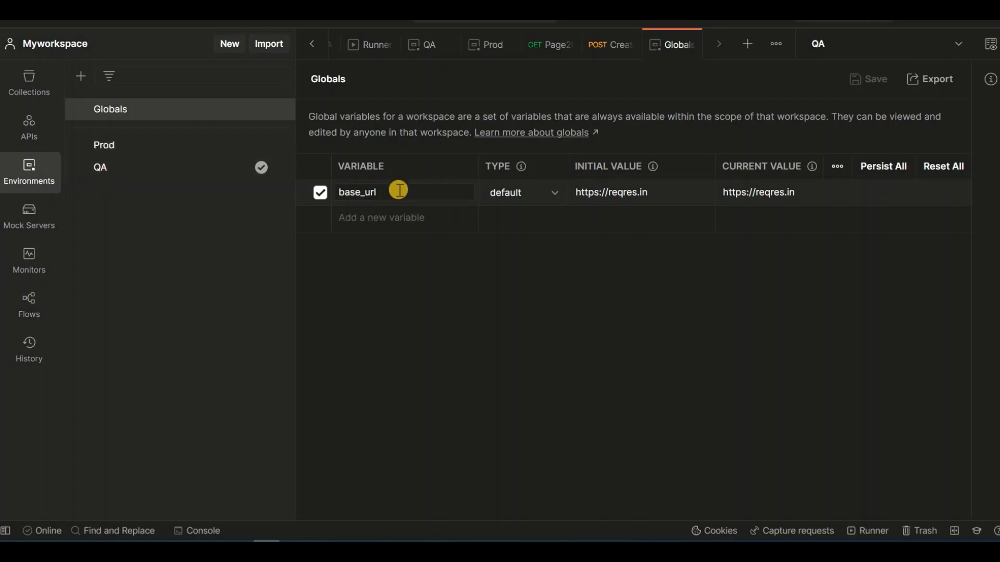
pyautogui.doubleClick(341, 193)
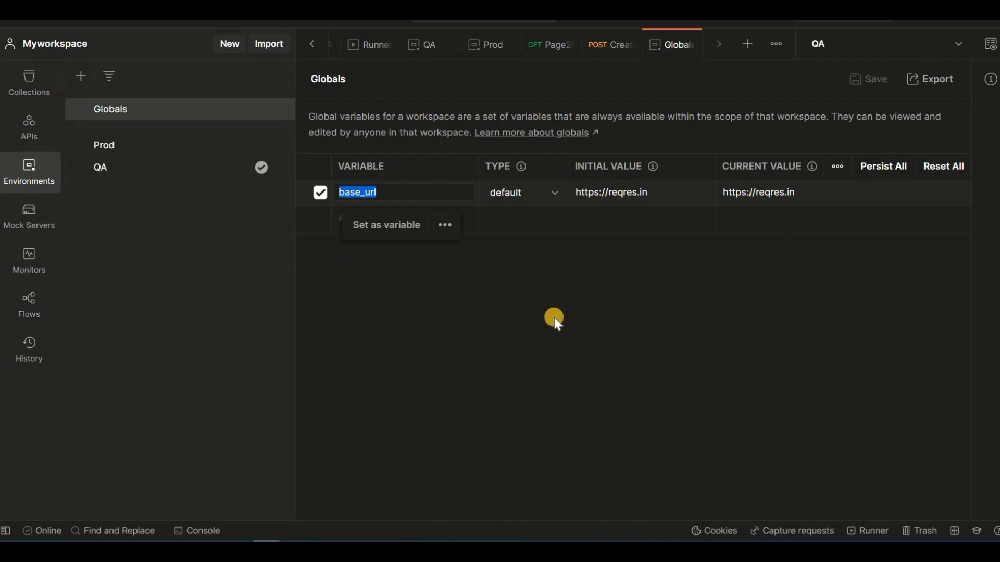
# - Open the DemoAPItesting collection's own variables and examine where a collection-level variable can be added
pyautogui.click(30, 83)
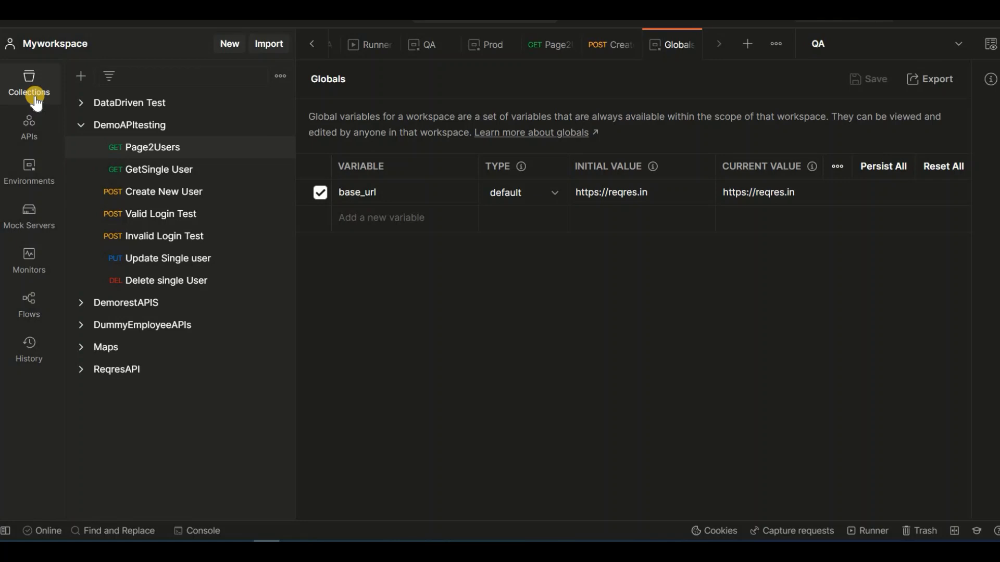
pyautogui.click(126, 126)
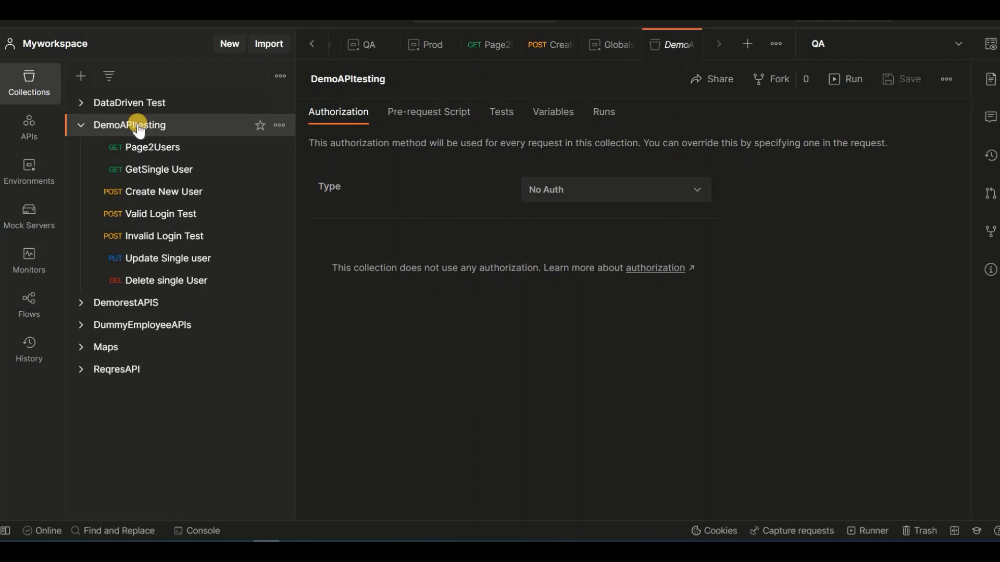
pyautogui.click(553, 115)
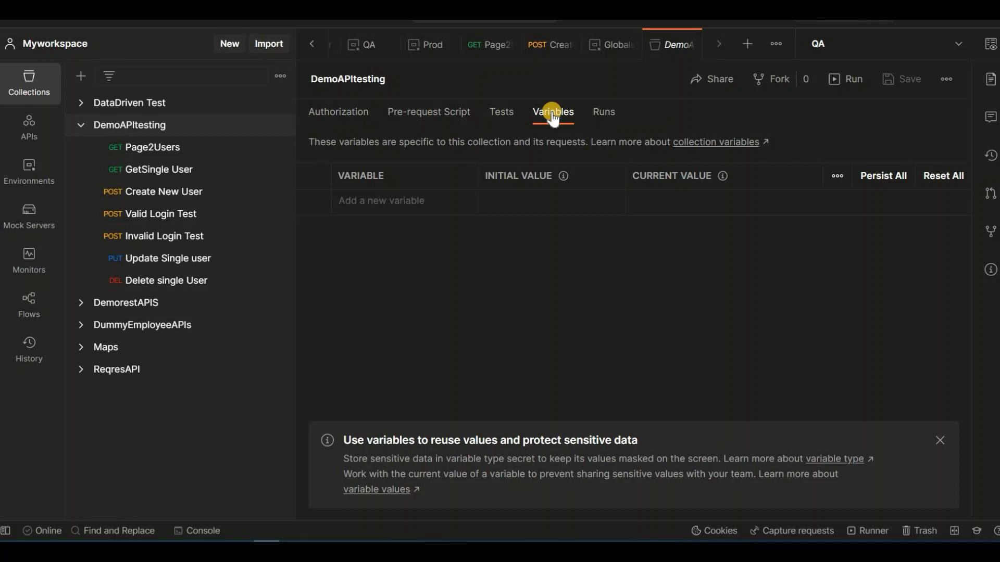
pyautogui.click(358, 200)
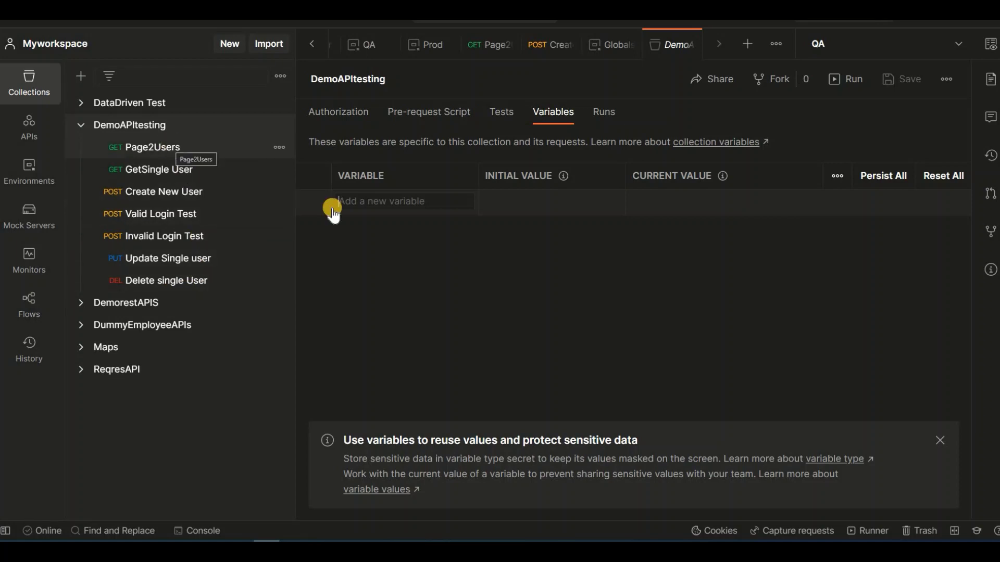
pyautogui.click(372, 197)
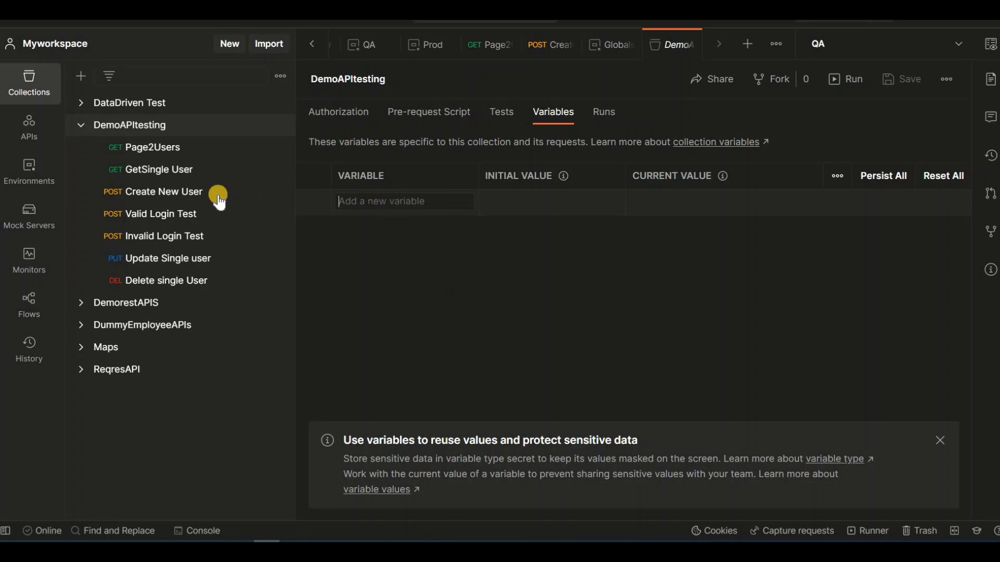
# - View the Create New User request and its tests, and examine the delay and data file options of the collection runner
pyautogui.click(153, 194)
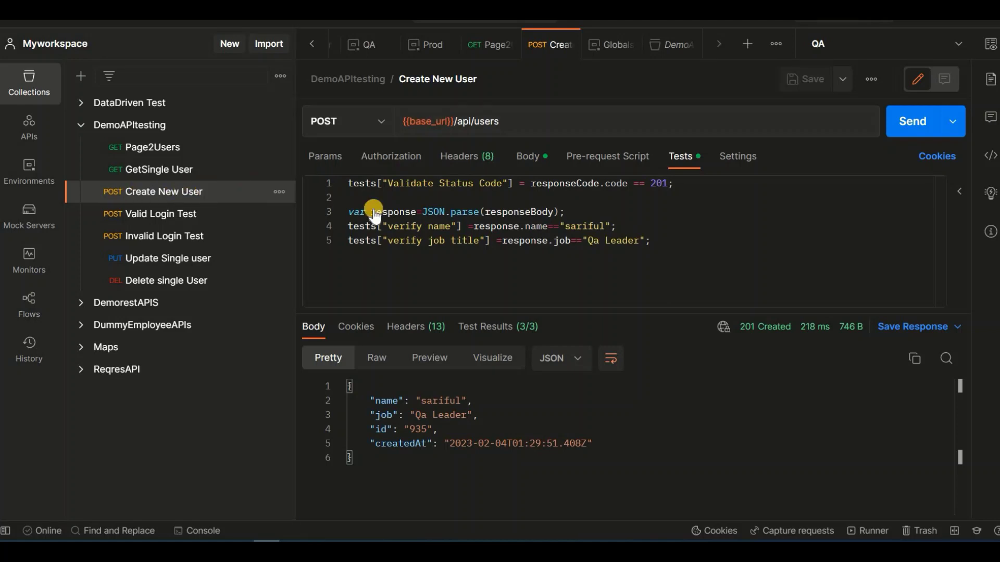
pyautogui.click(877, 532)
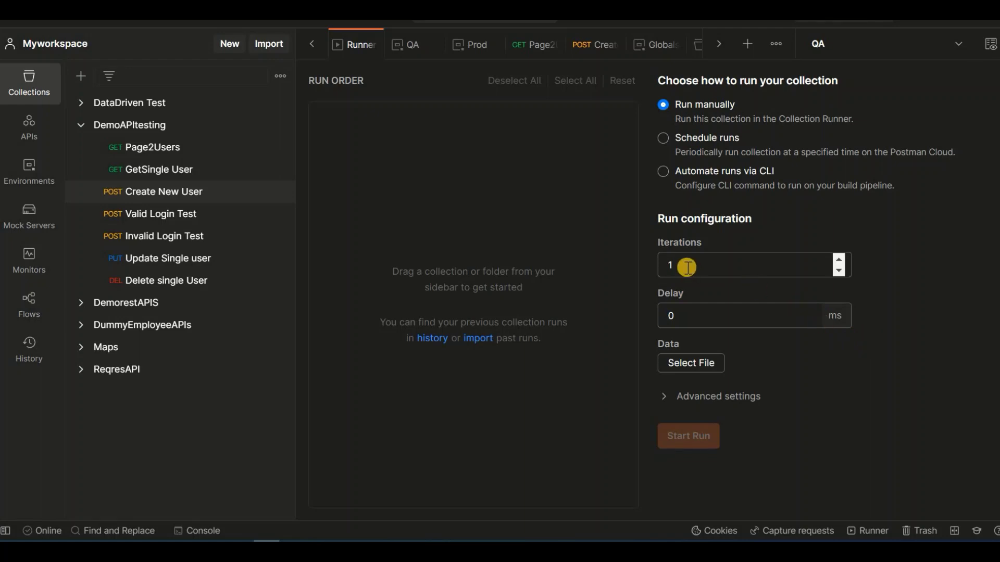
pyautogui.click(691, 314)
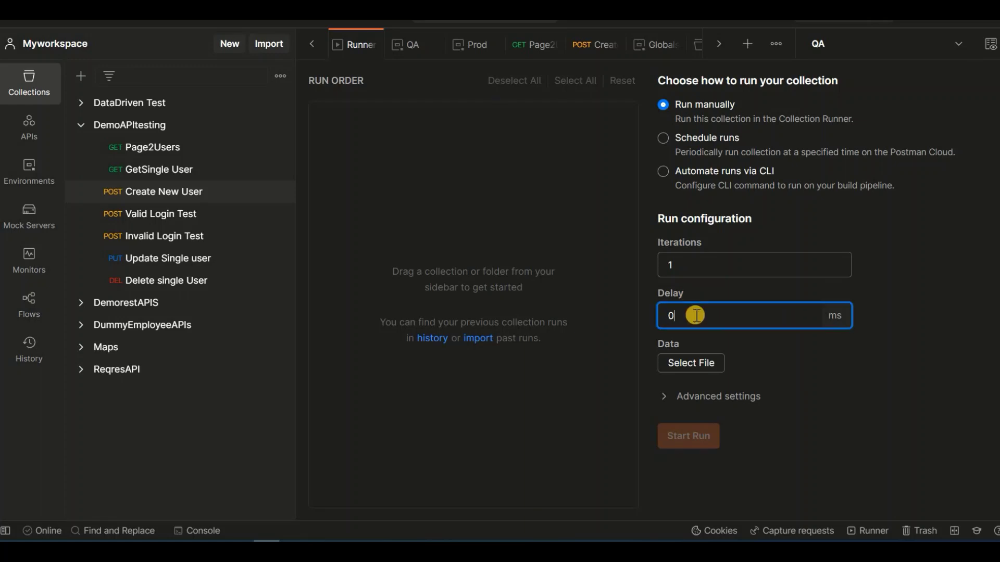
pyautogui.doubleClick(725, 317)
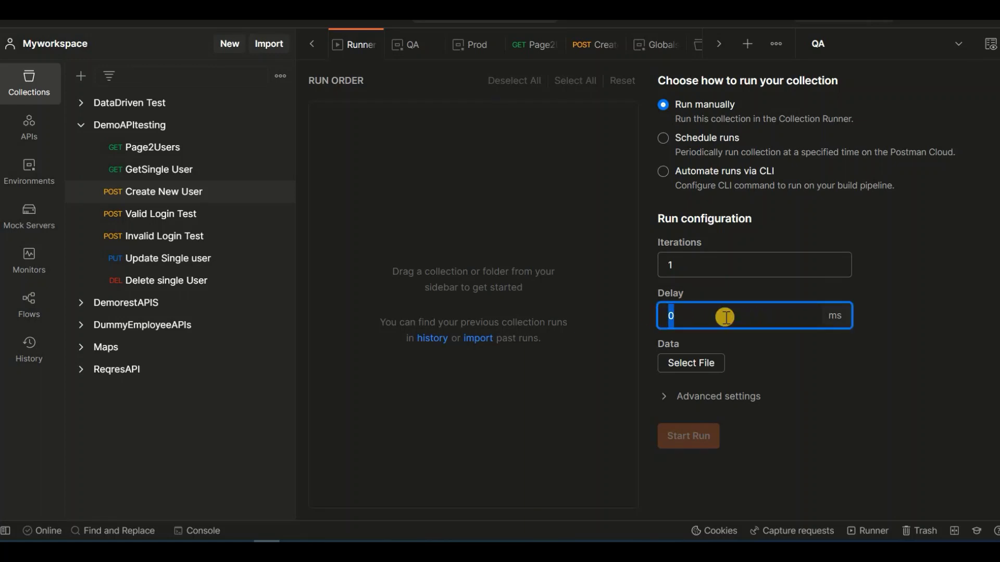
pyautogui.click(687, 363)
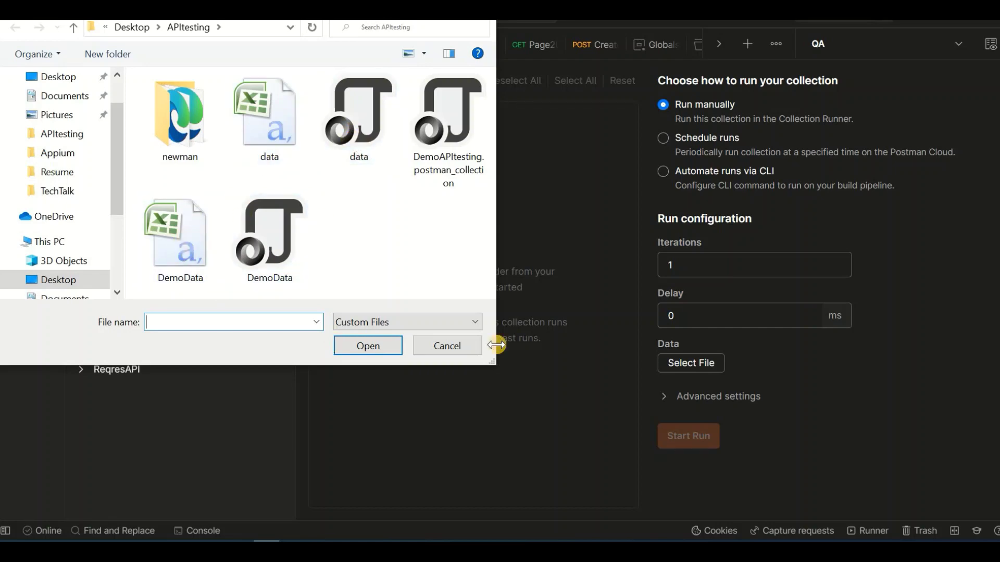
pyautogui.click(461, 346)
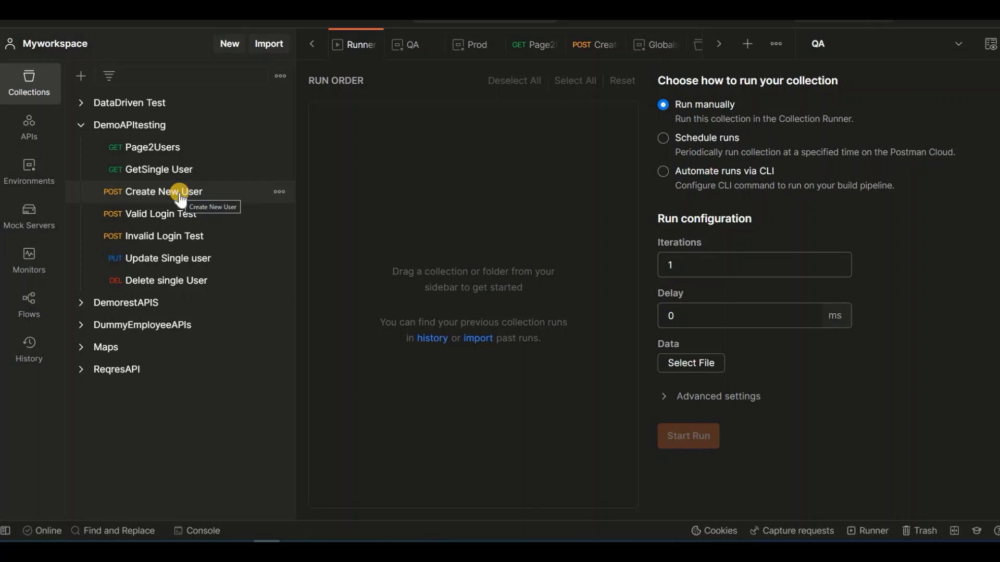
pyautogui.moveTo(180, 198); pyautogui.dragTo(405, 260)
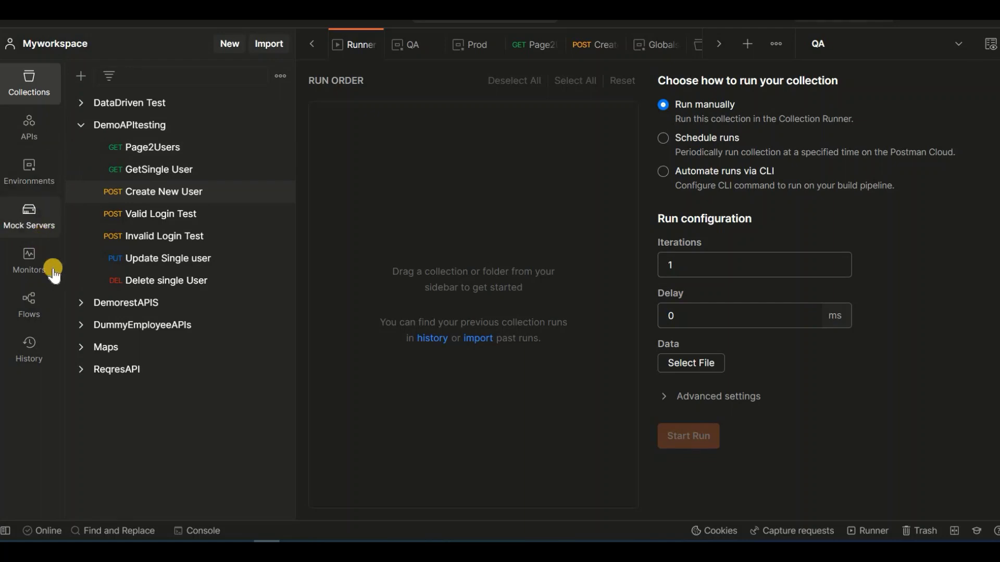
# - Return to the QA environment and review its base_url variable alongside the initial and current values
pyautogui.click(27, 177)
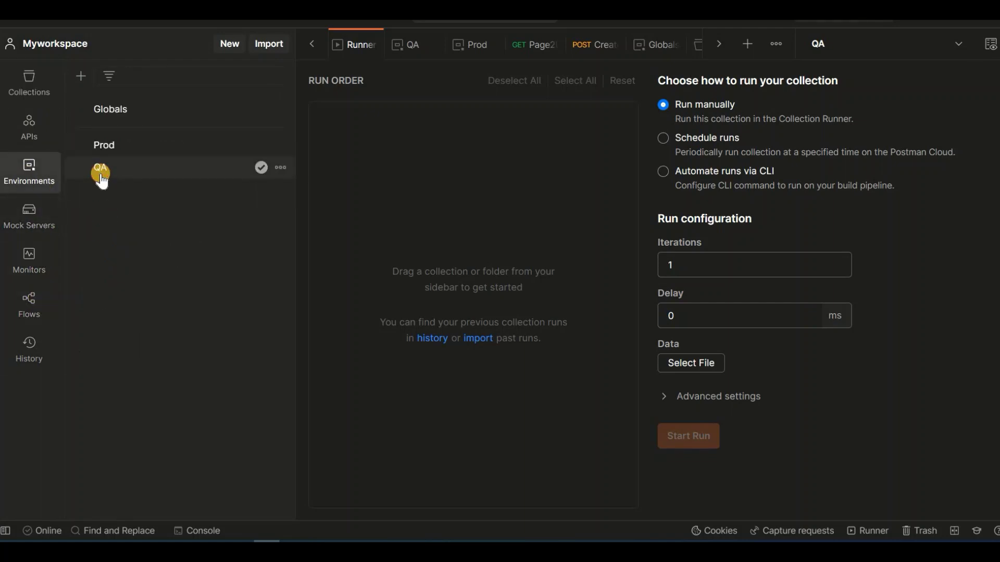
pyautogui.click(102, 180)
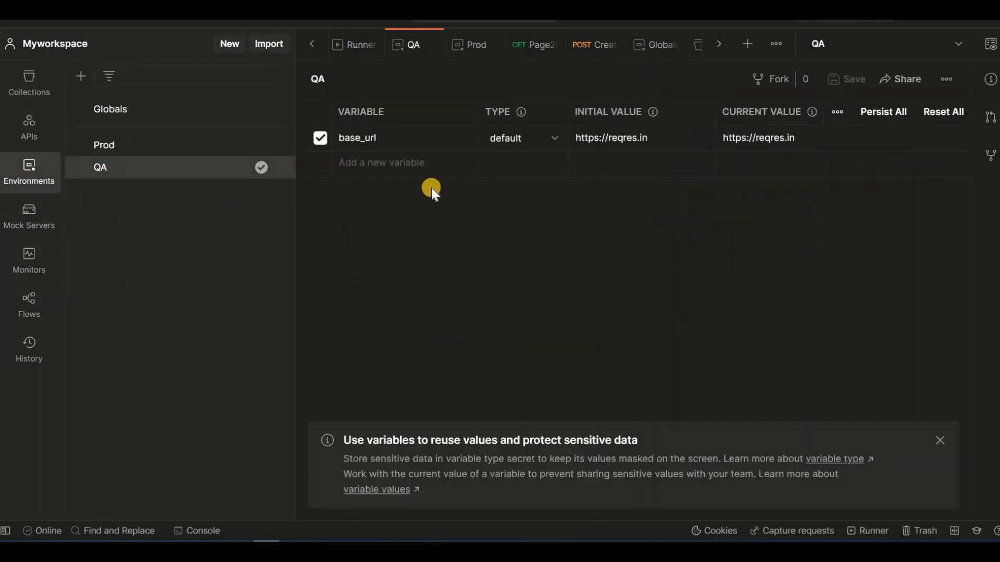
pyautogui.click(350, 138)
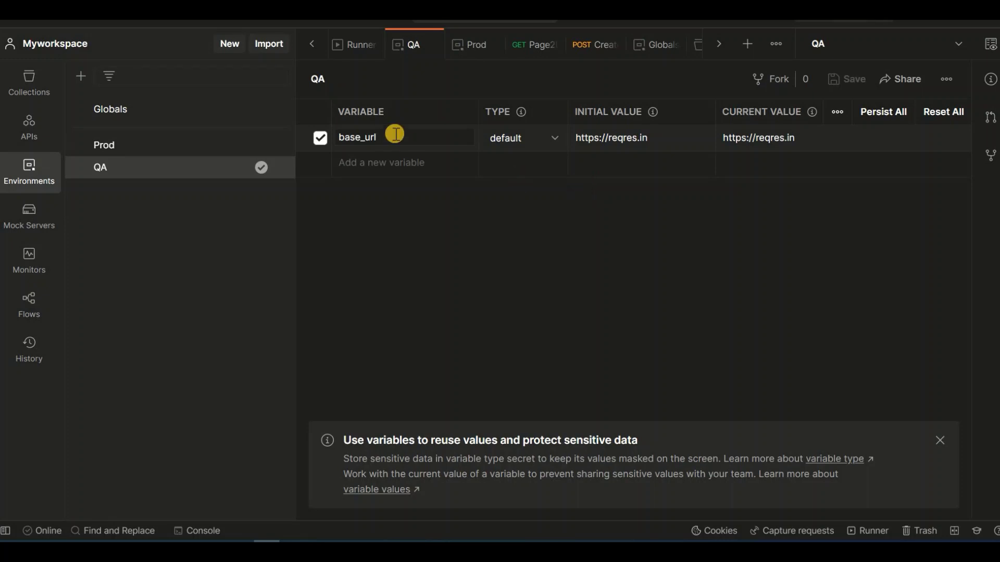
pyautogui.moveTo(384, 137); pyautogui.dragTo(339, 136)
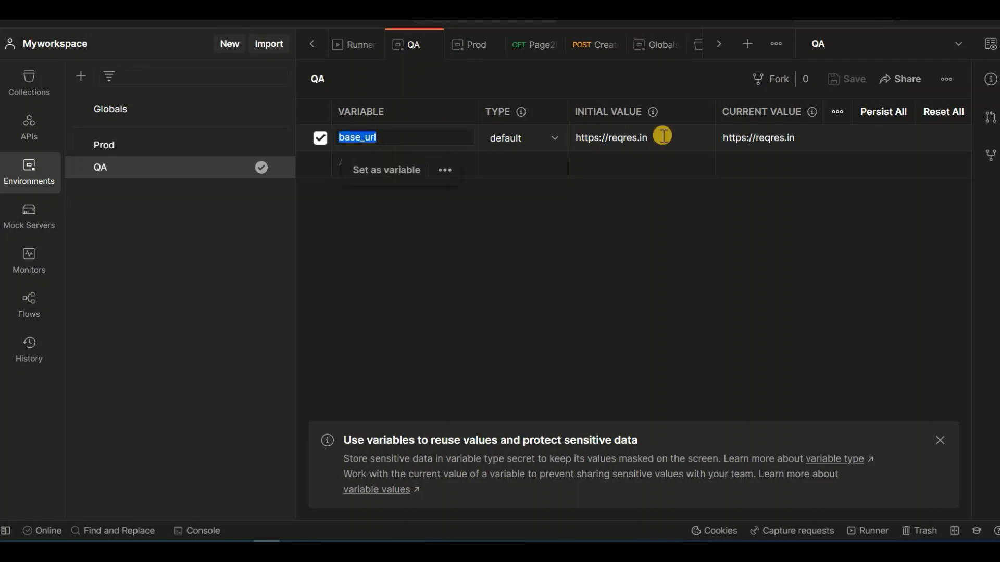
# - Switch to the API Testing-Postman document in Google Docs and highlight the paragraph describing local variables to review it
pyautogui.click(594, 137)
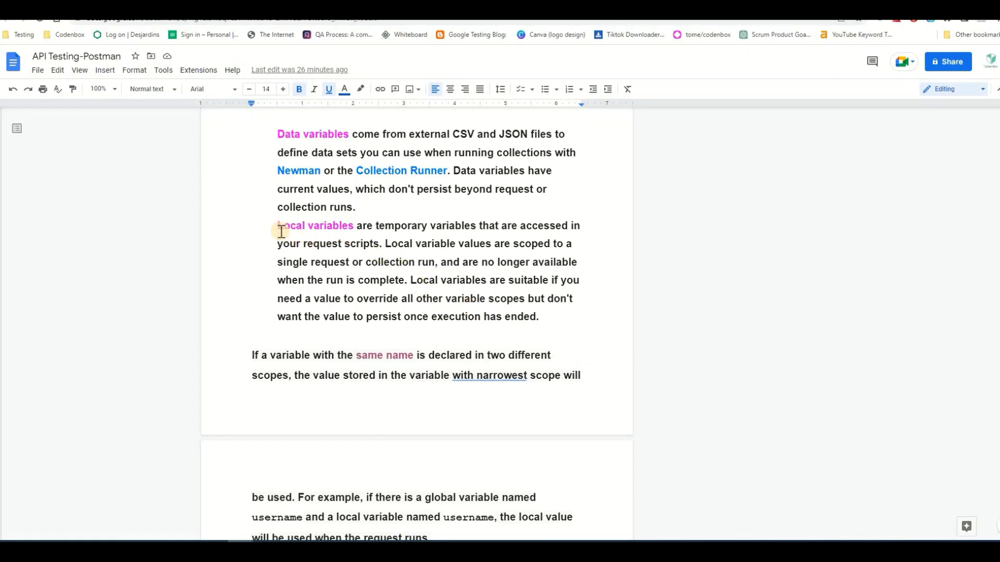
pyautogui.moveTo(277, 224); pyautogui.dragTo(353, 225)
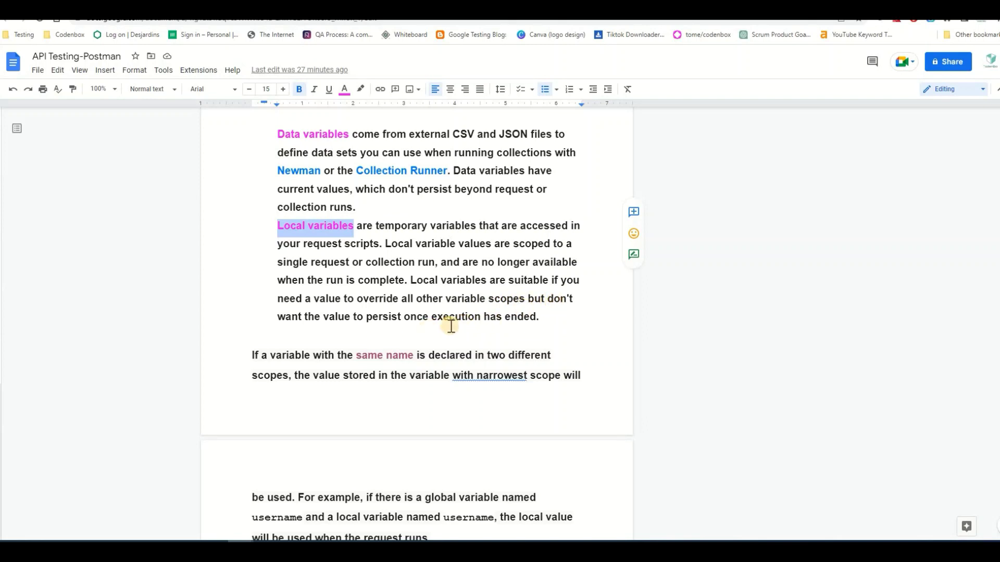
pyautogui.moveTo(537, 334); pyautogui.dragTo(284, 226)
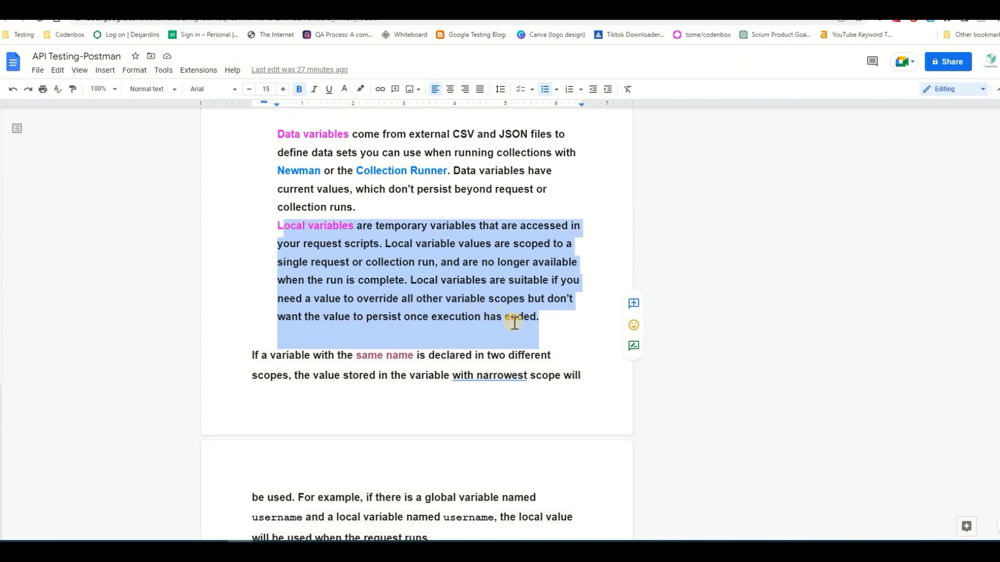
pyautogui.click(544, 321)
# - Return to the document's Variable scopes section and highlight its heading, the global scope and the collection scope in turn
pyautogui.scroll(6, 471, 270)
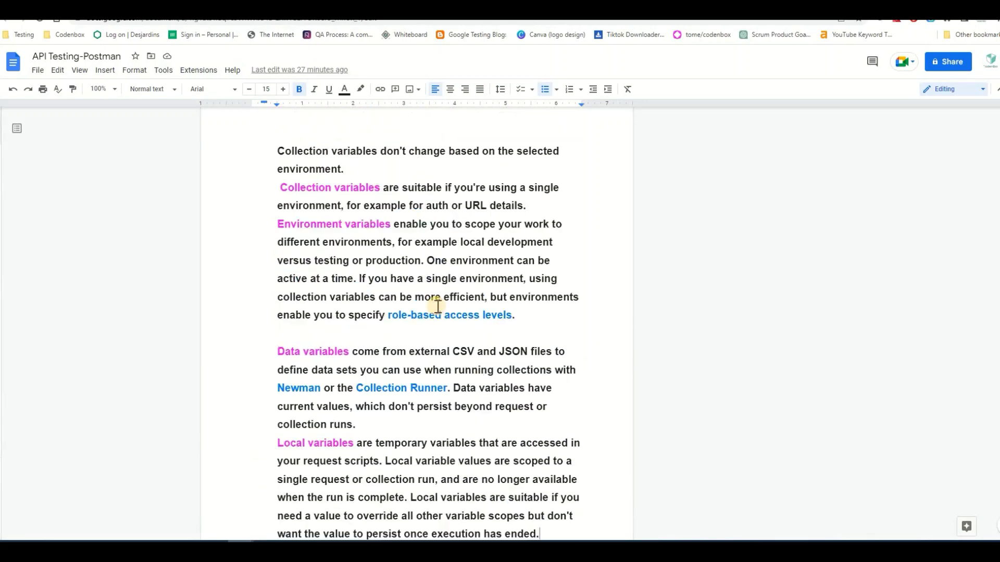
pyautogui.scroll(6, 390, 290)
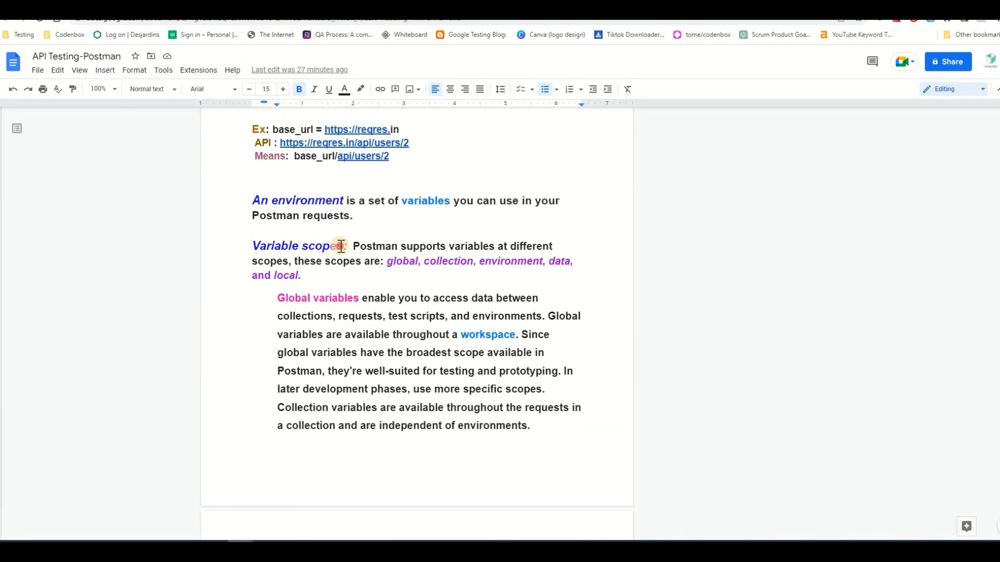
pyautogui.moveTo(252, 247); pyautogui.dragTo(342, 246)
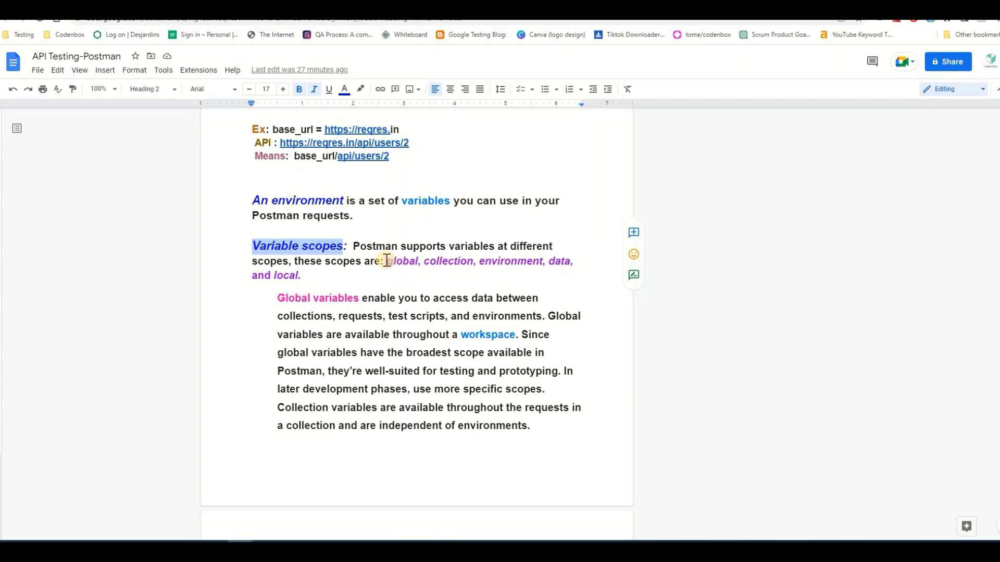
pyautogui.moveTo(386, 262); pyautogui.dragTo(420, 264)
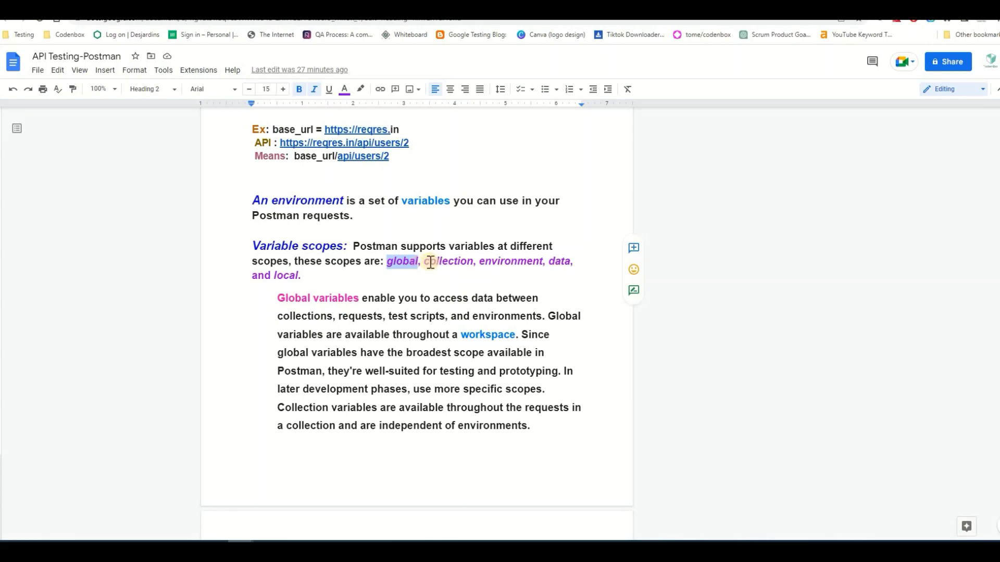
pyautogui.click(451, 264)
pyautogui.moveTo(472, 263); pyautogui.dragTo(423, 262)
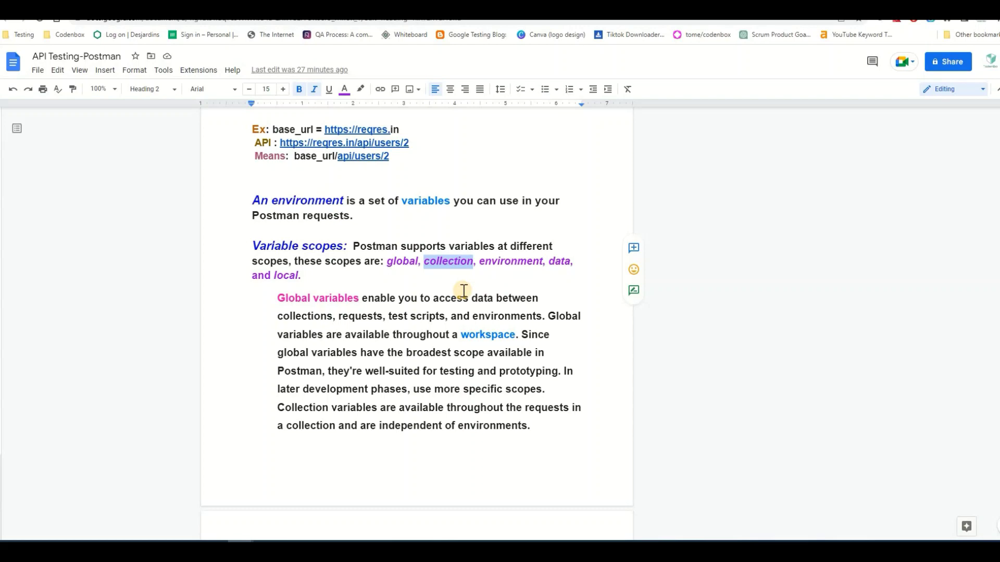
pyautogui.click(447, 264)
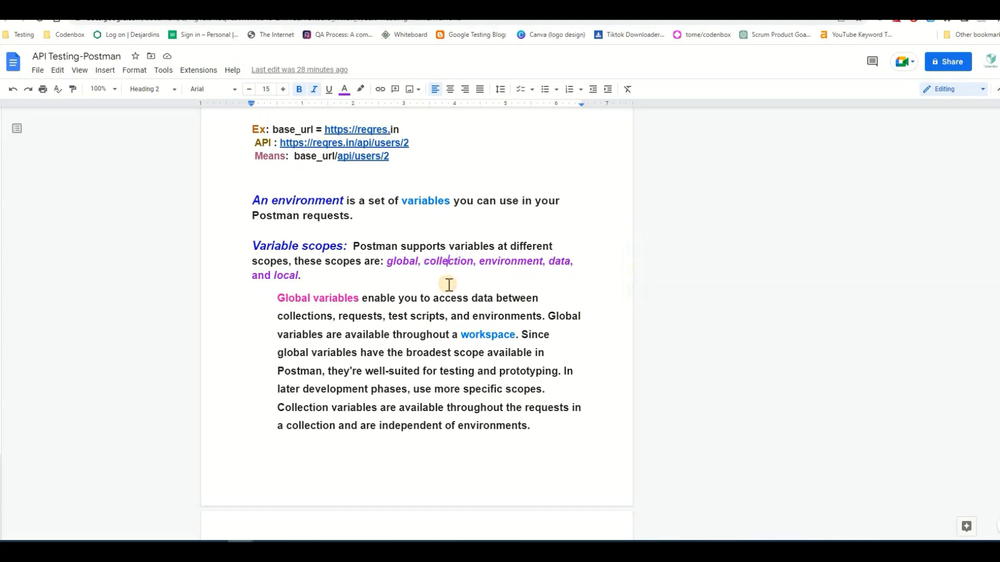
# - Highlight the environment, data and local scopes one by one in the Variable scopes list, and finally global, collection and environment together
pyautogui.moveTo(546, 262); pyautogui.dragTo(479, 260)
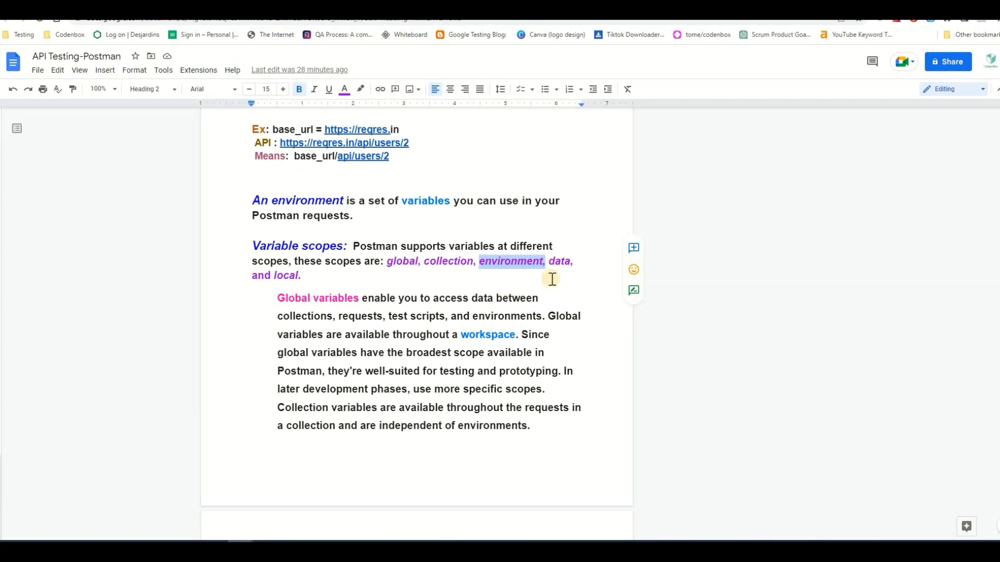
pyautogui.doubleClick(558, 261)
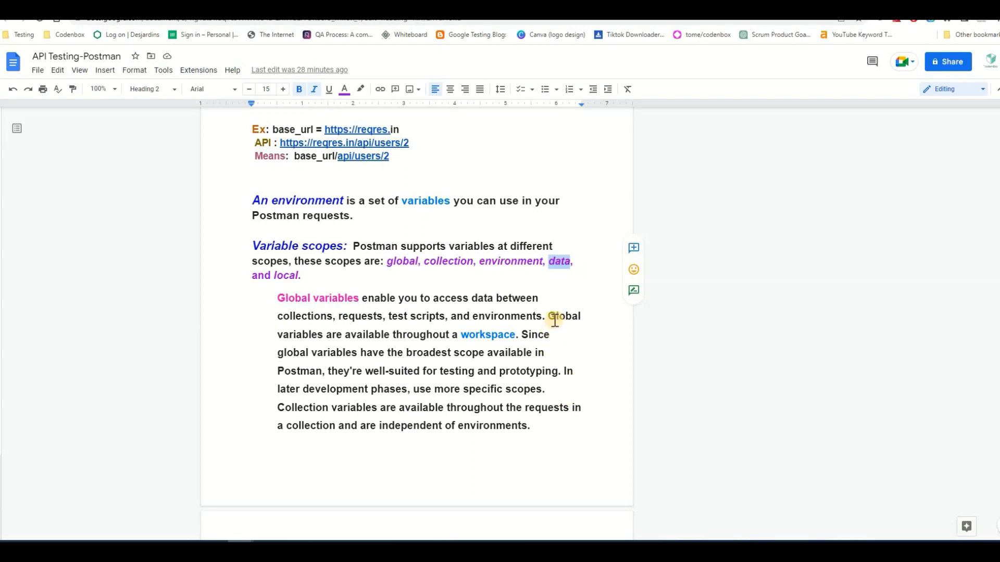
pyautogui.scroll(-1, 325, 298)
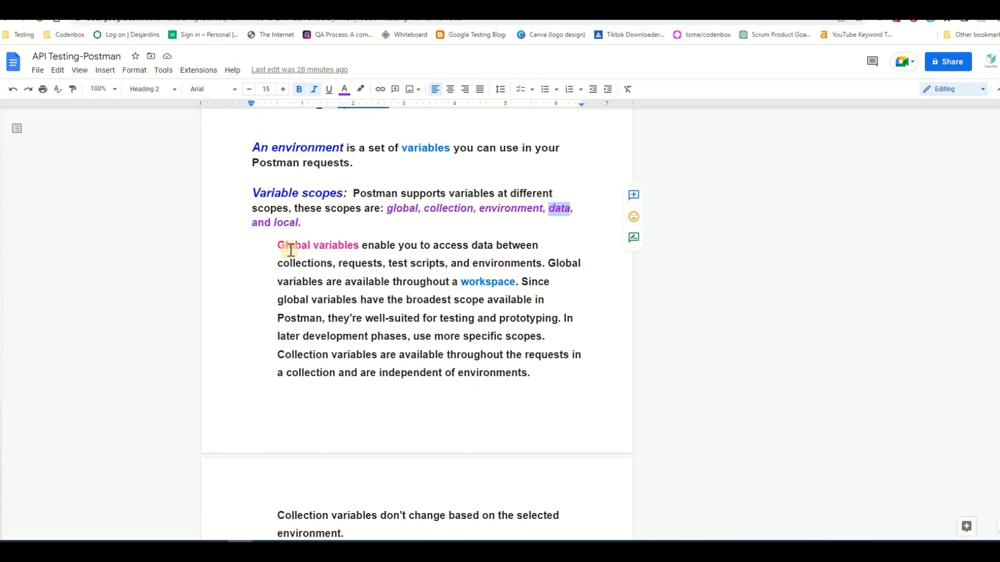
pyautogui.doubleClick(285, 223)
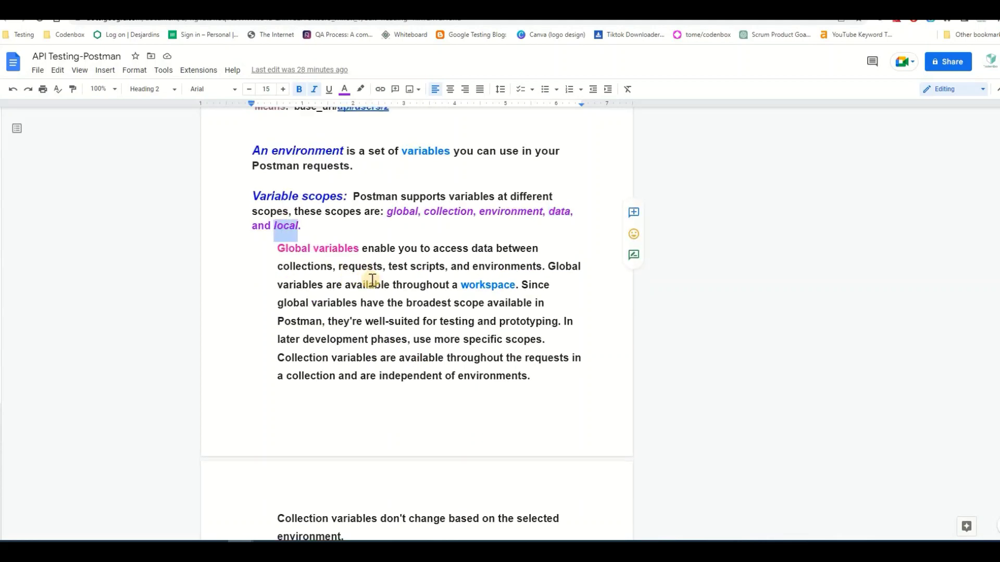
pyautogui.scroll(1, 381, 283)
pyautogui.click(449, 276)
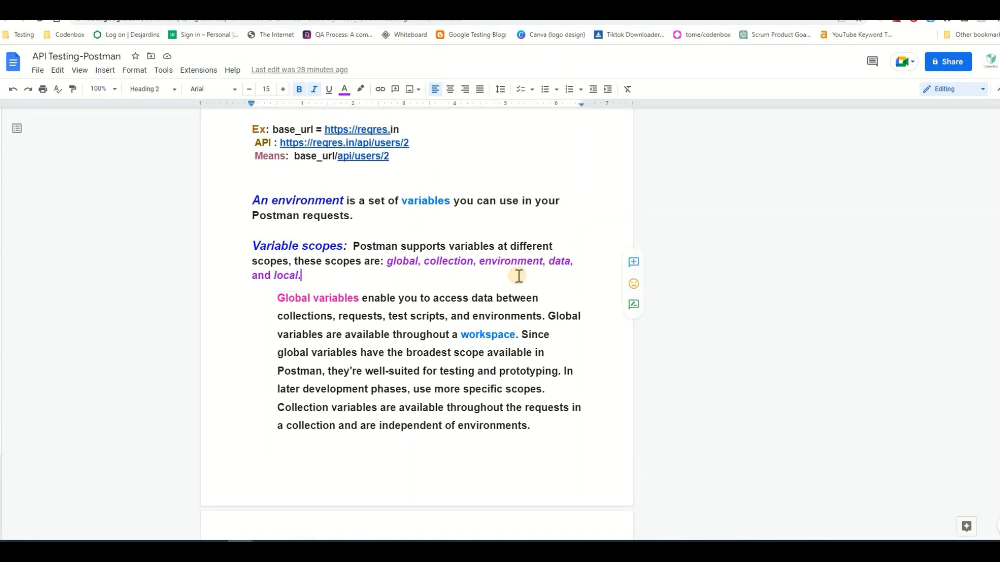
pyautogui.moveTo(544, 262); pyautogui.dragTo(384, 261)
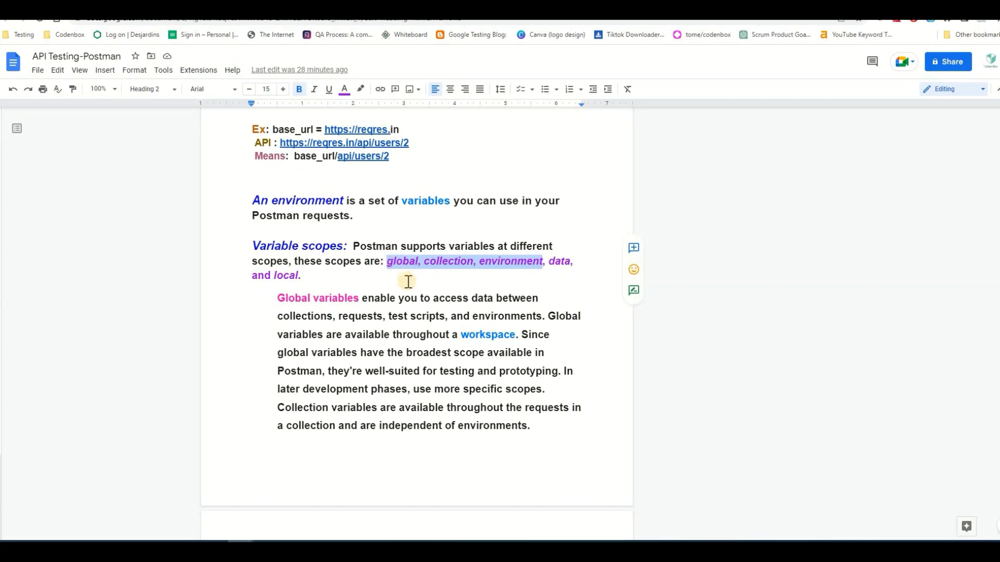